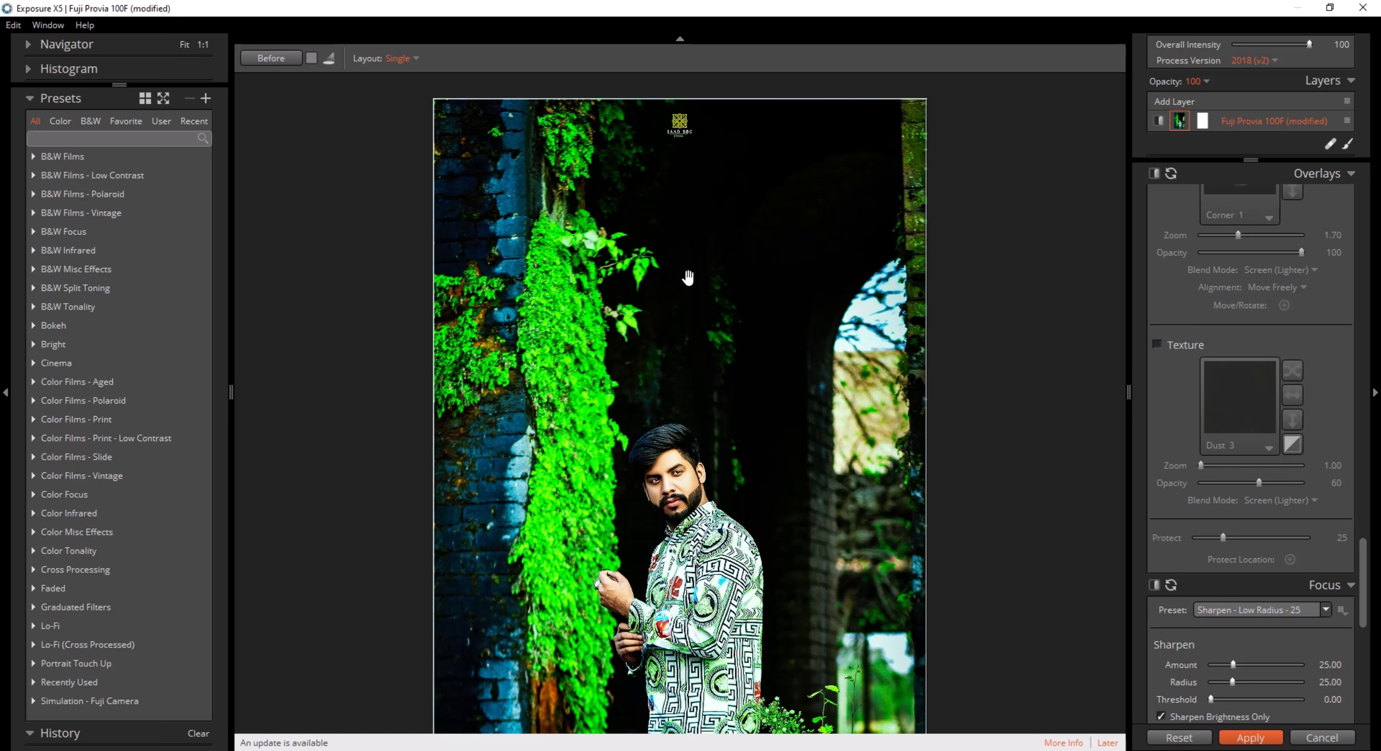
Reset all edits on the photo to its original look and inspect the man's portrait up close.
{"action": "left_click", "coordinate": [13, 24]}
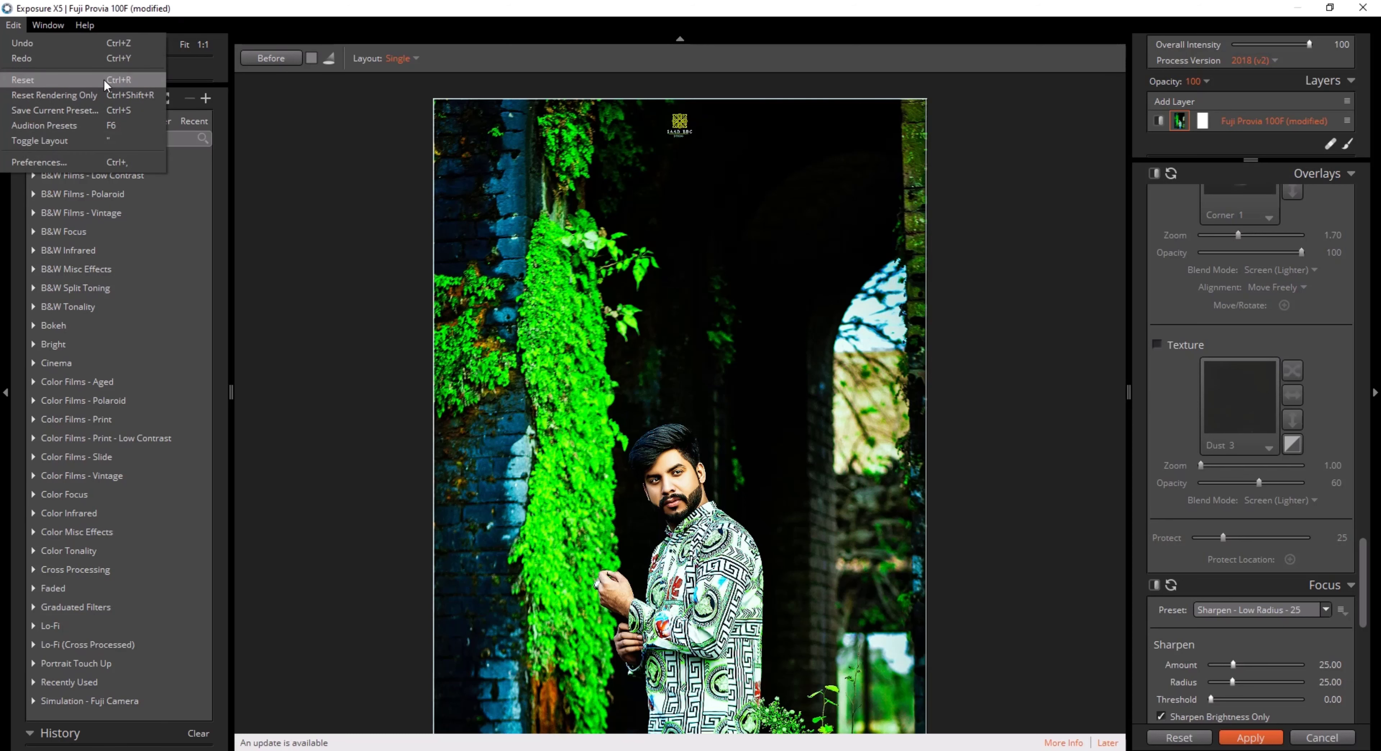
{"action": "left_click", "coordinate": [131, 80]}
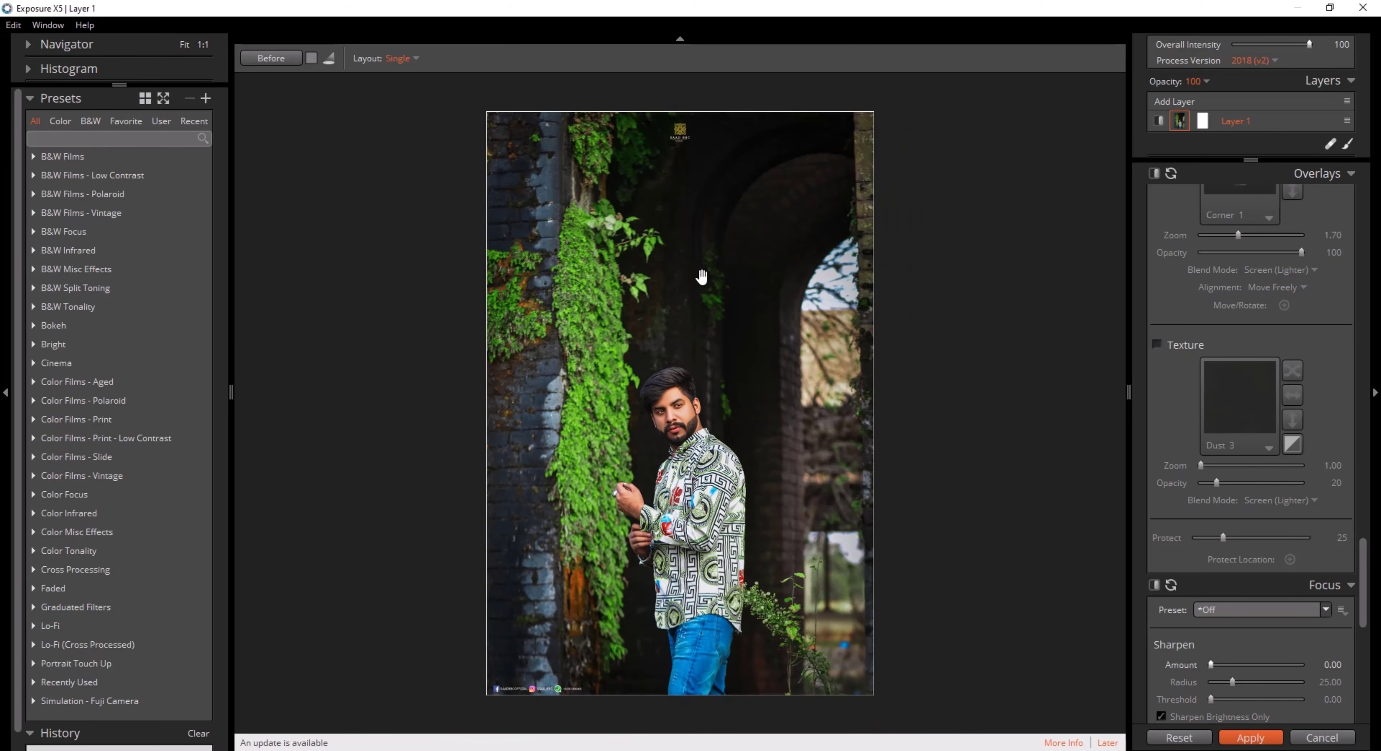
{"action": "scroll", "coordinate": [716, 414], "scroll_direction": "up", "scroll_amount": 1}
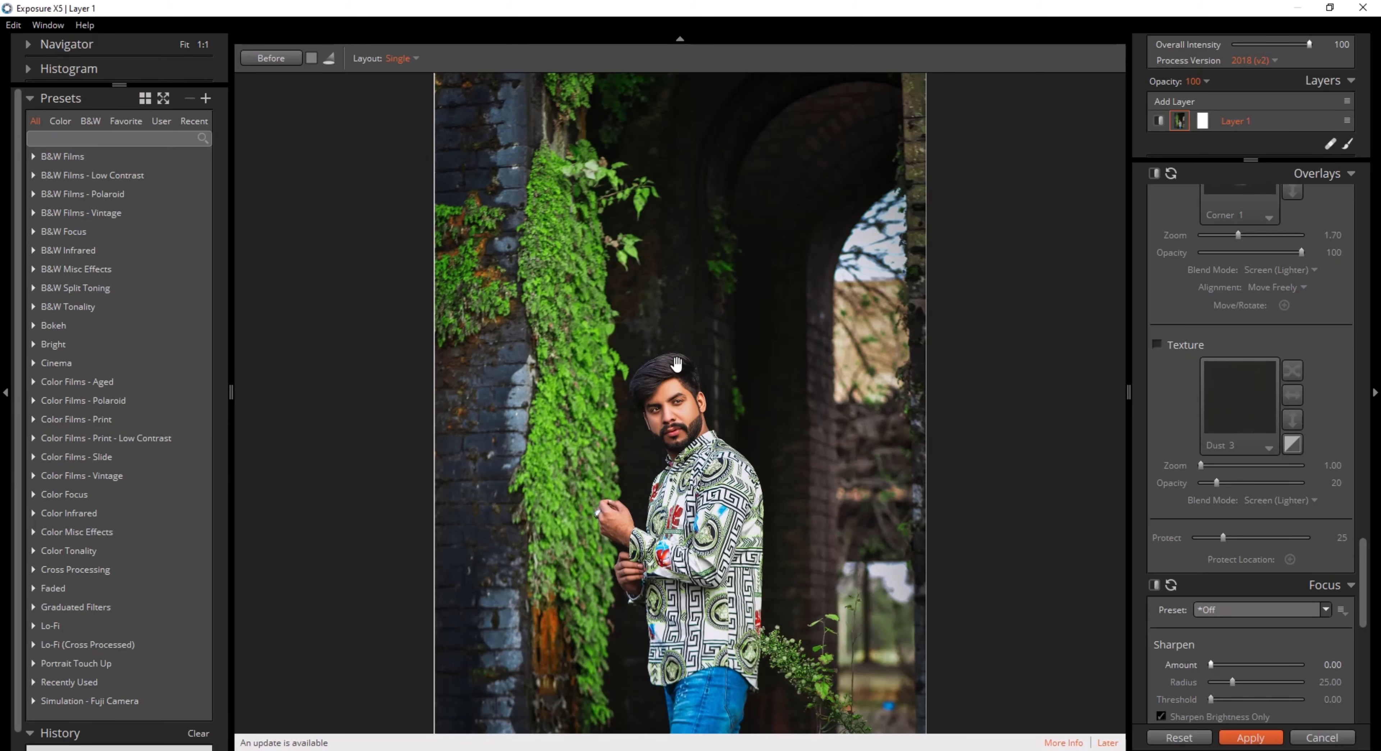
{"action": "left_click_drag", "start_coordinate": [680, 535], "coordinate": [670, 465]}
{"action": "scroll", "coordinate": [689, 390], "scroll_direction": "up", "scroll_amount": 2}
{"action": "left_click_drag", "start_coordinate": [698, 329], "coordinate": [703, 361]}
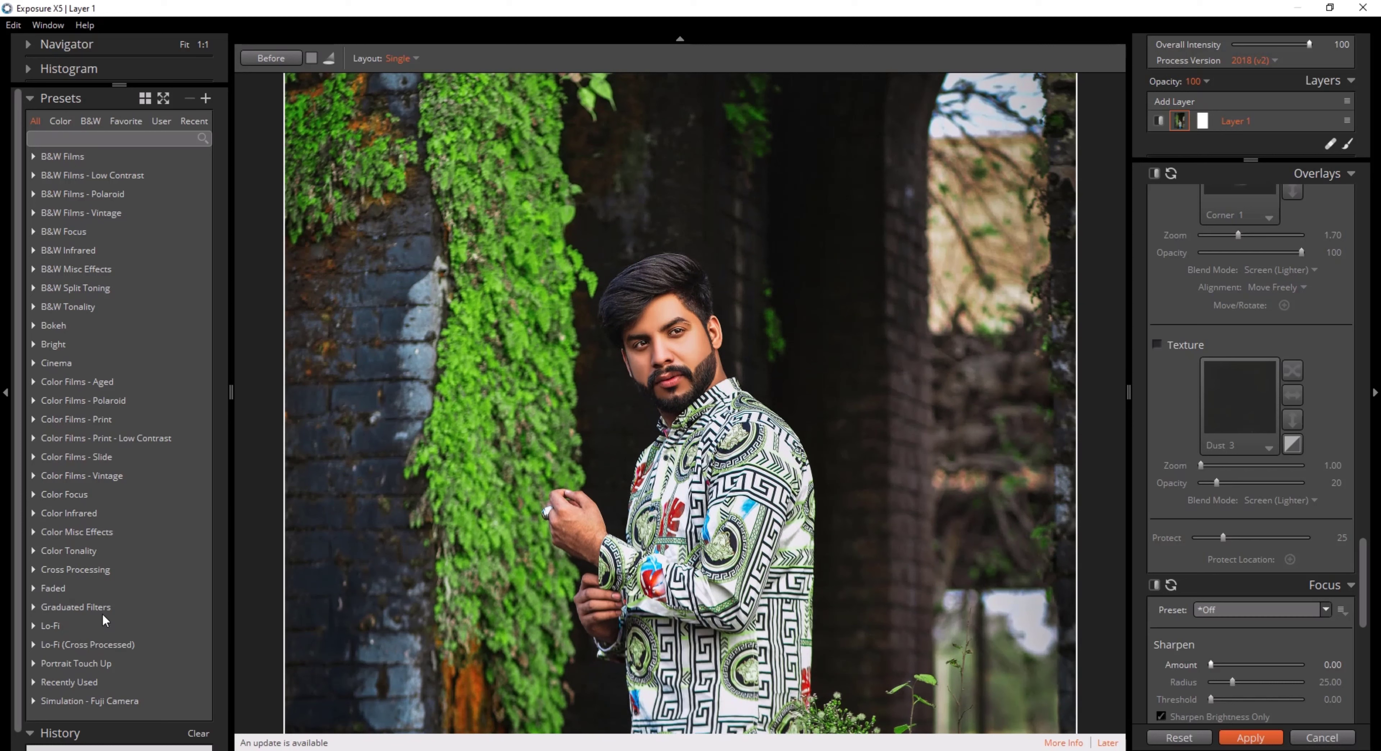
Preview the Color Misc Effects presets on the photo, including Complementary - Red and Green, Deep Blue Sky and Golden Hour - Orange.
{"action": "scroll", "coordinate": [134, 555], "scroll_direction": "down", "scroll_amount": 1}
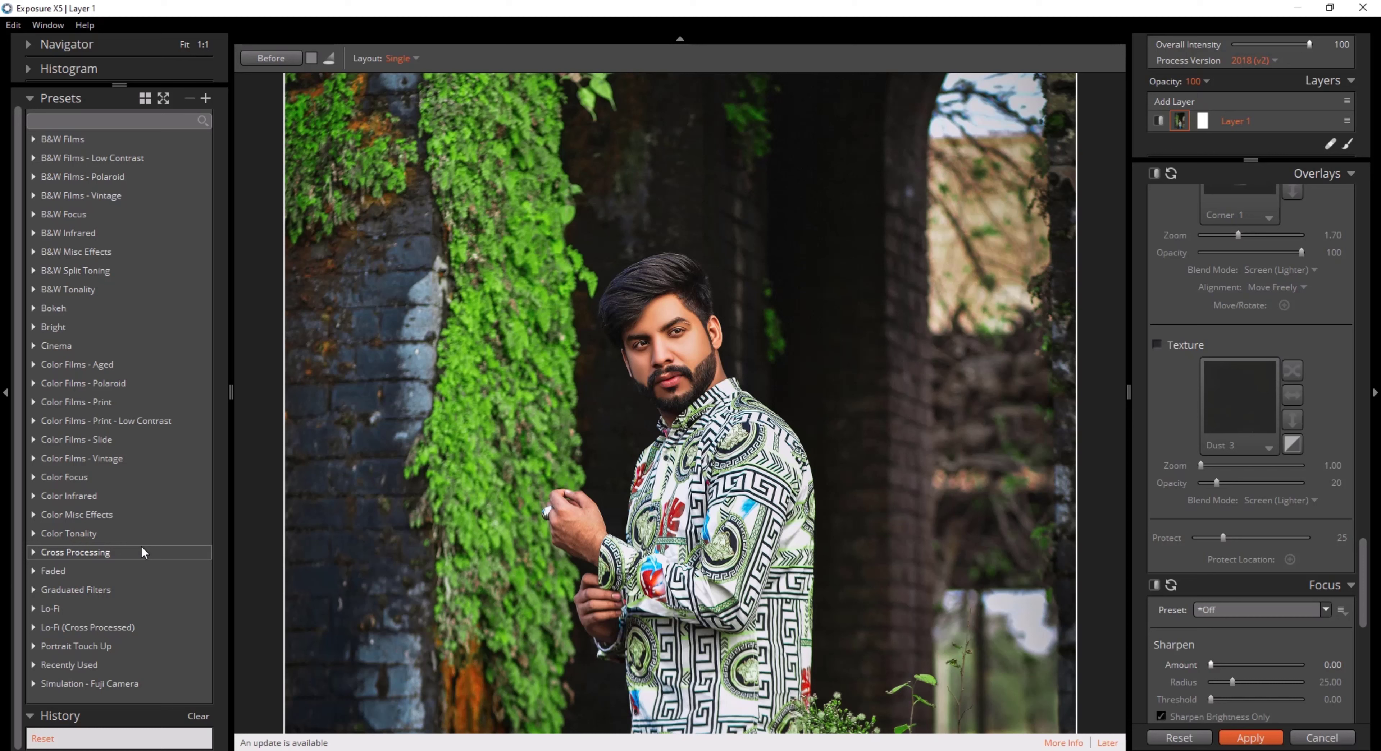
{"action": "left_click", "coordinate": [87, 516]}
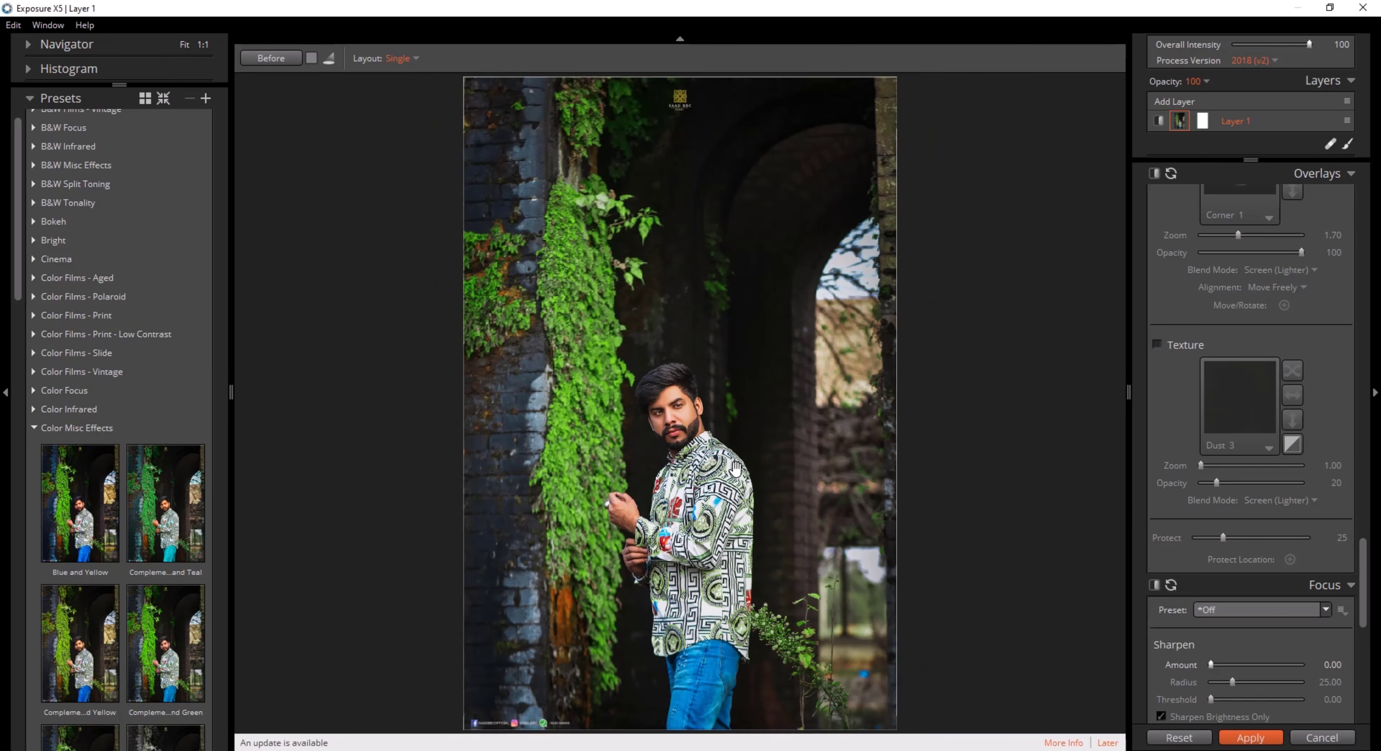
{"action": "scroll", "coordinate": [735, 470], "scroll_direction": "up", "scroll_amount": 5}
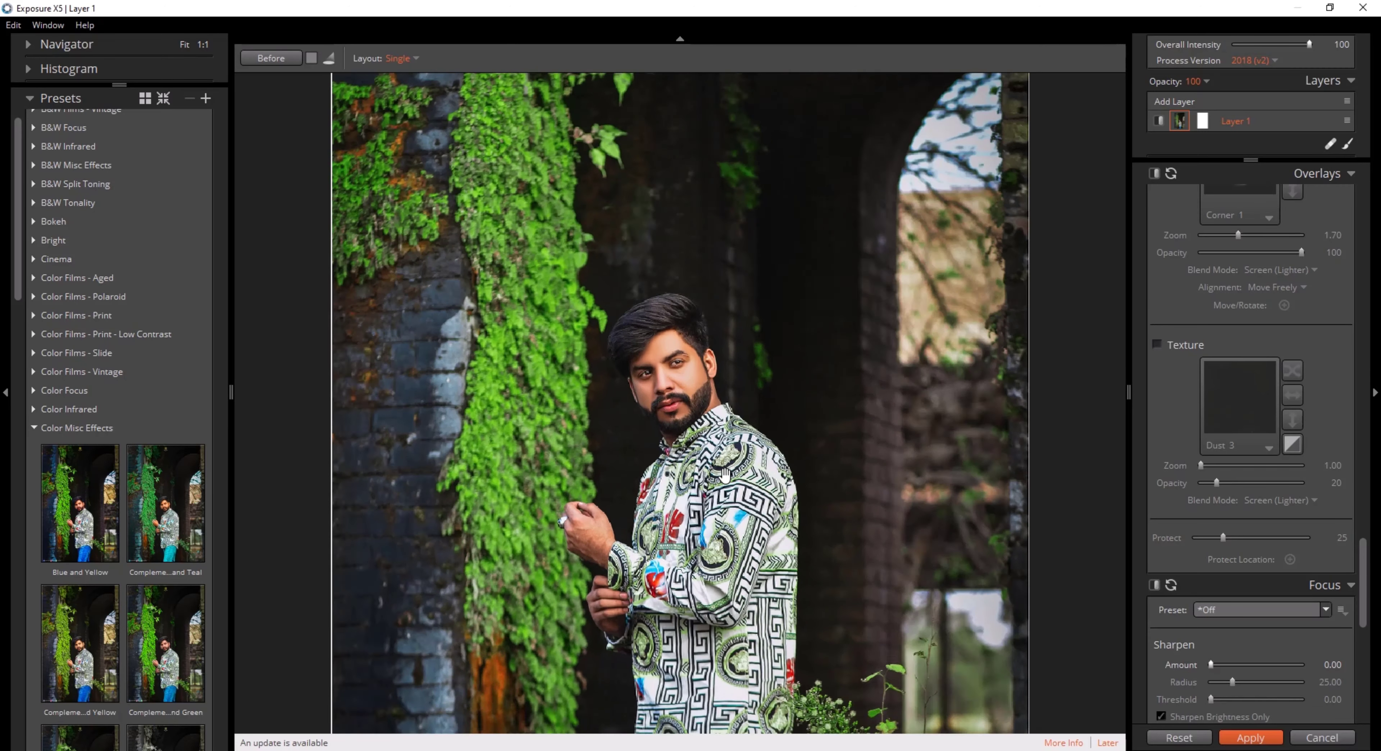
{"action": "scroll", "coordinate": [724, 474], "scroll_direction": "down", "scroll_amount": 5}
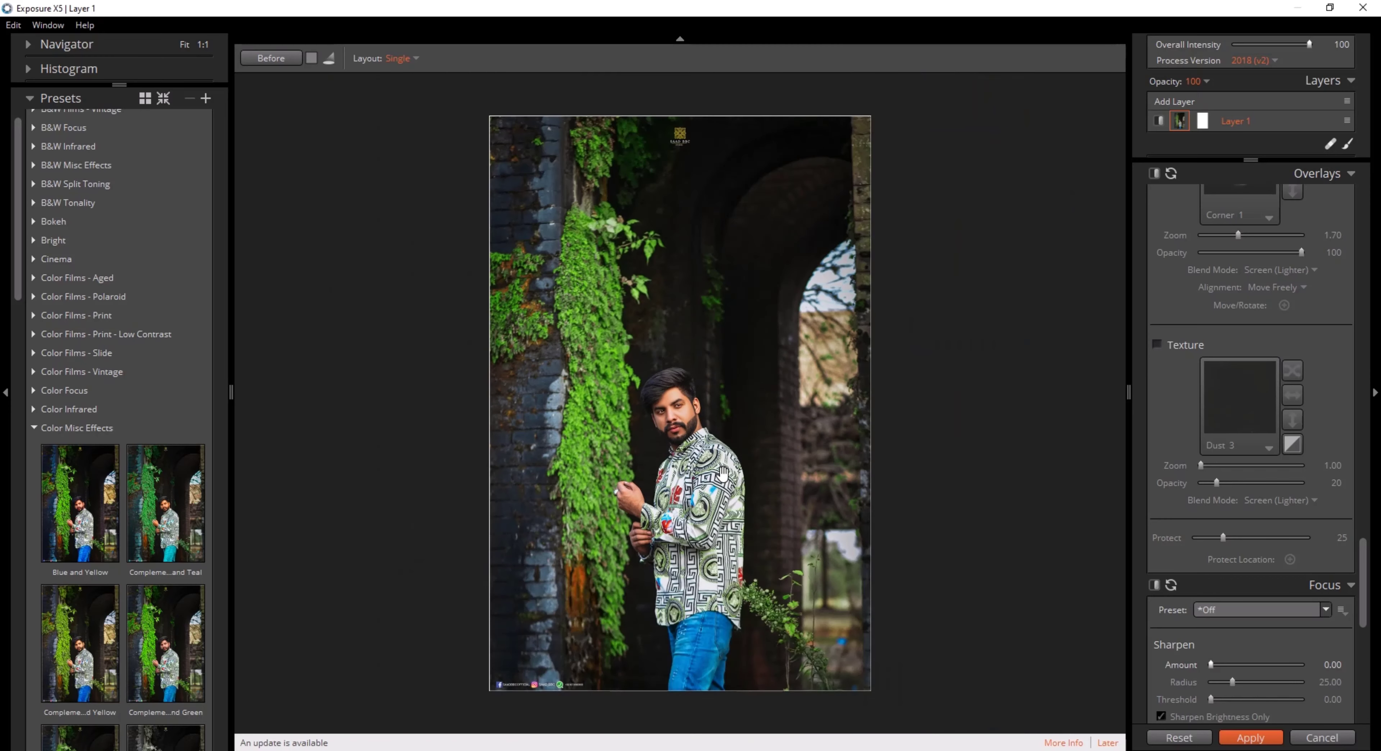
{"action": "scroll", "coordinate": [722, 474], "scroll_direction": "down", "scroll_amount": 1}
{"action": "scroll", "coordinate": [724, 477], "scroll_direction": "up", "scroll_amount": 2}
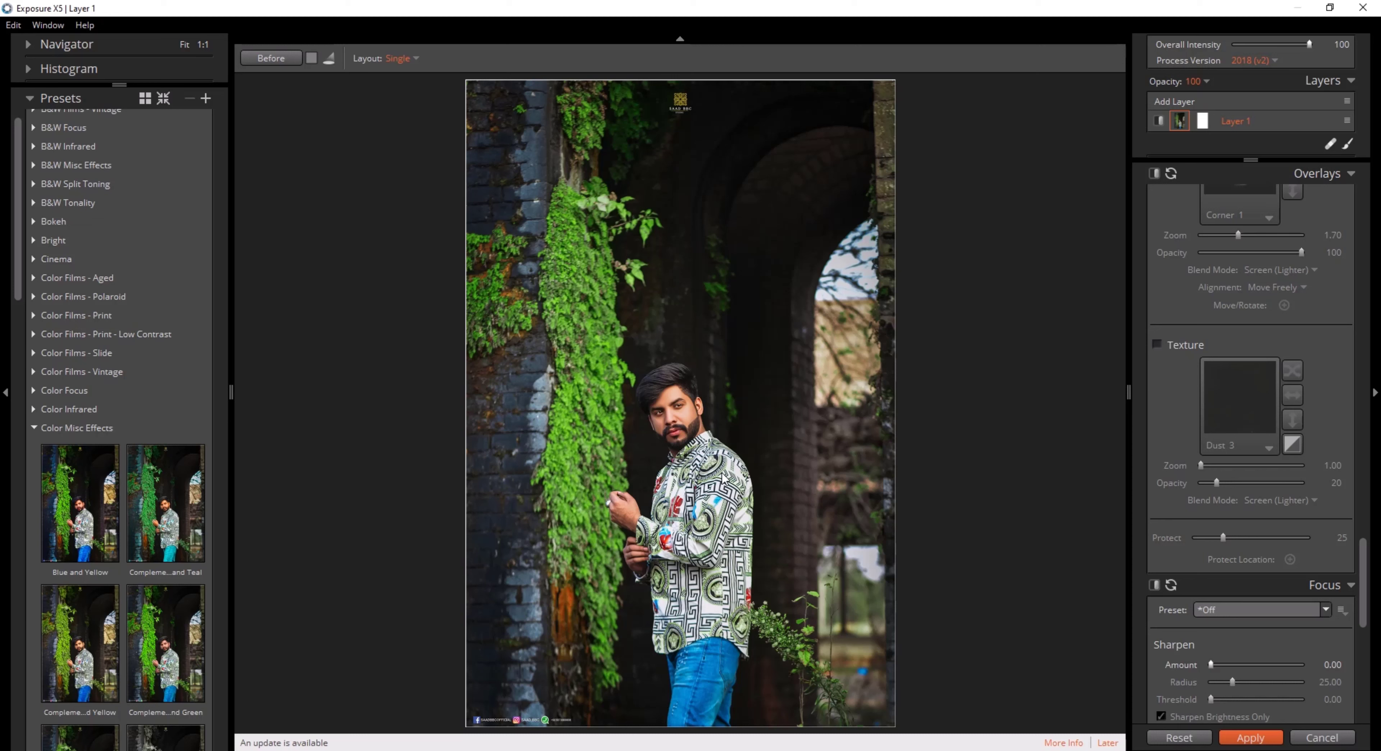
{"action": "scroll", "coordinate": [153, 548], "scroll_direction": "down", "scroll_amount": 1}
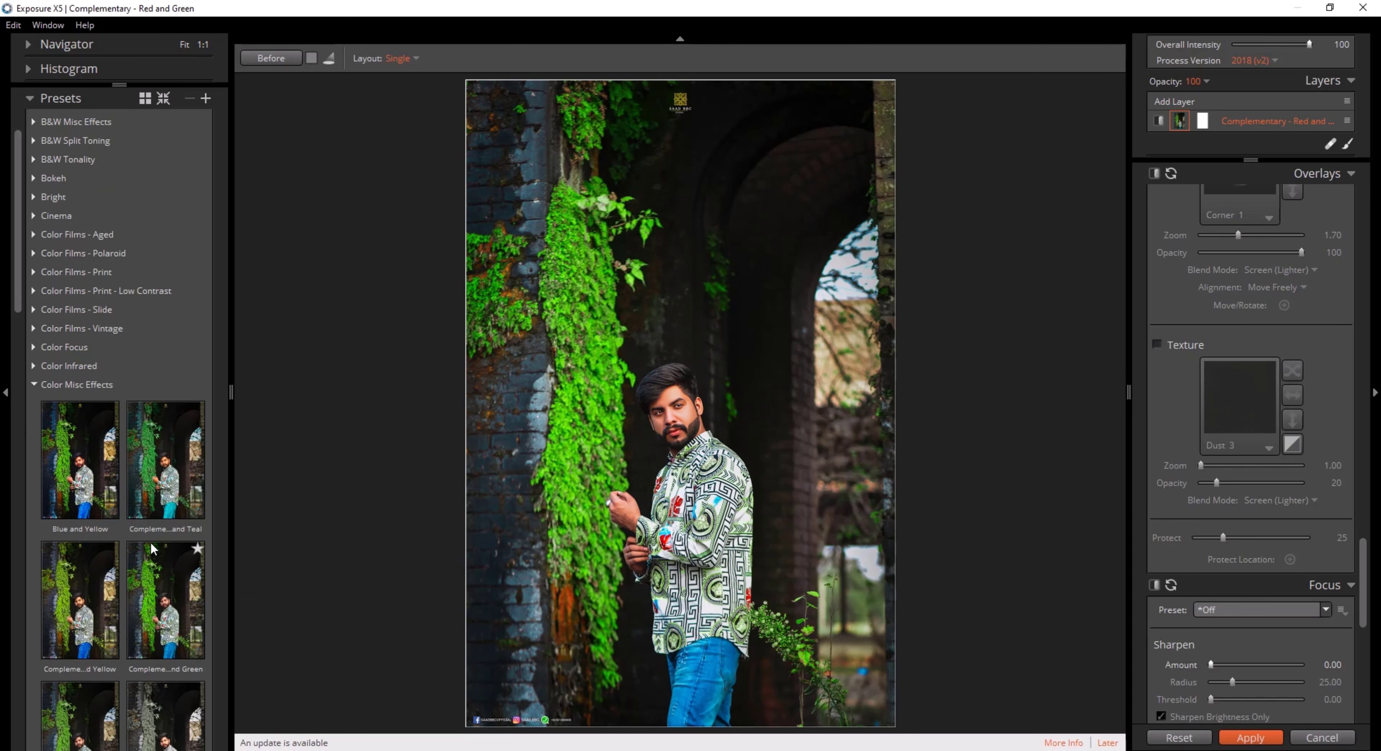
{"action": "scroll", "coordinate": [153, 548], "scroll_direction": "down", "scroll_amount": 5}
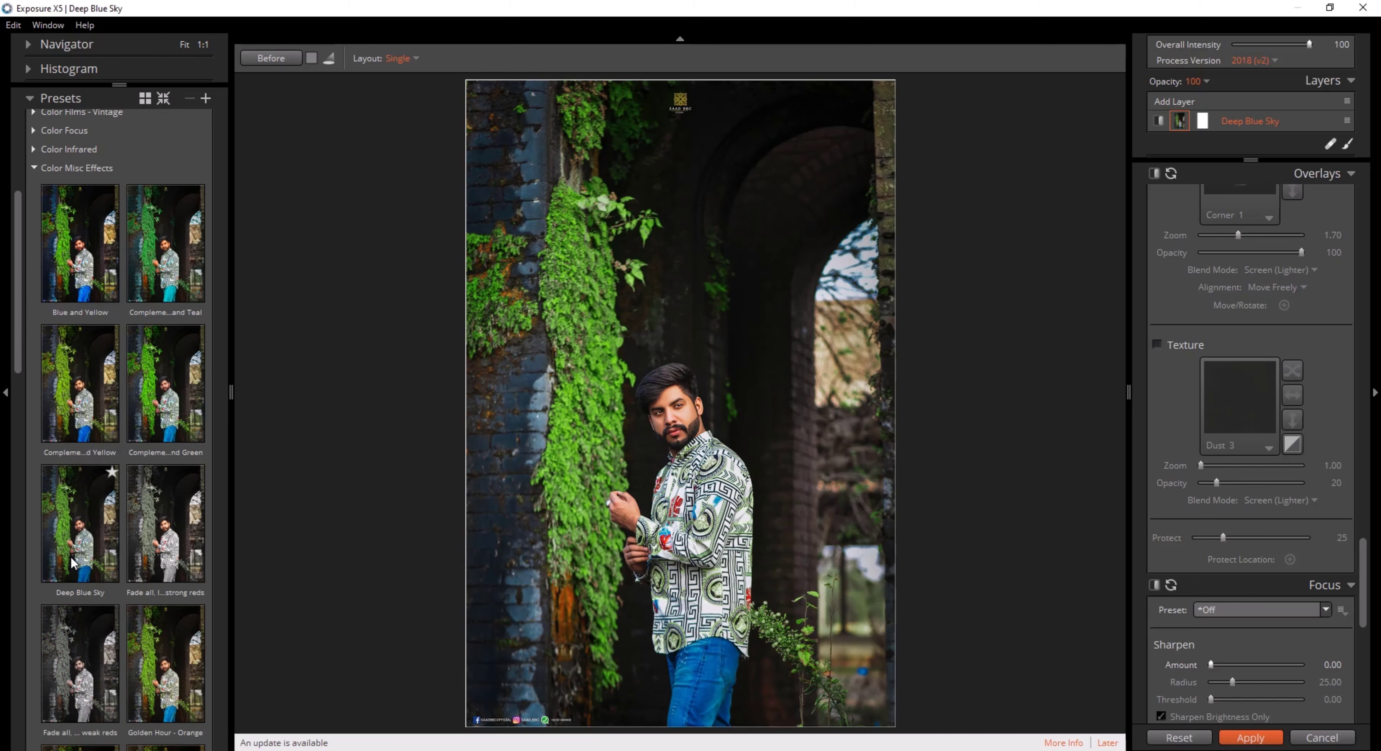
{"action": "scroll", "coordinate": [145, 542], "scroll_direction": "down", "scroll_amount": 3}
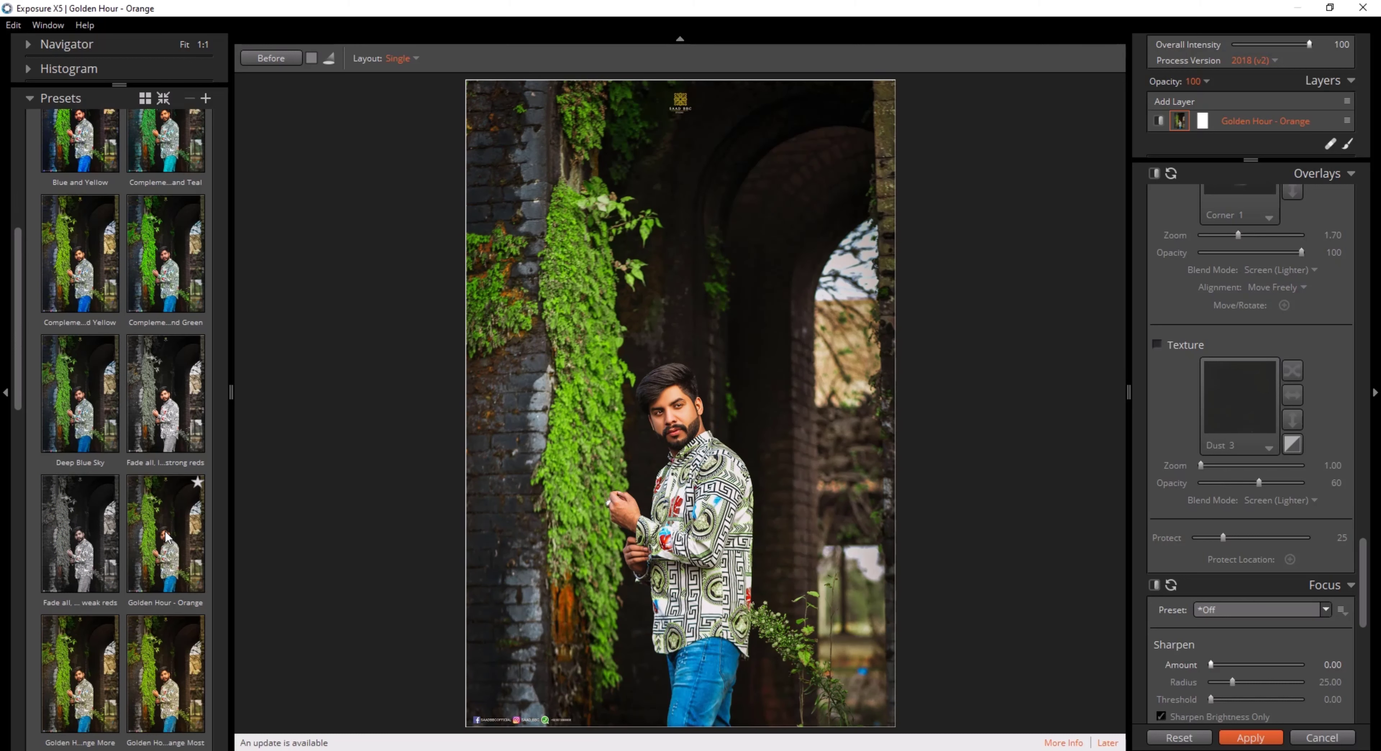
{"action": "scroll", "coordinate": [160, 536], "scroll_direction": "up", "scroll_amount": 4}
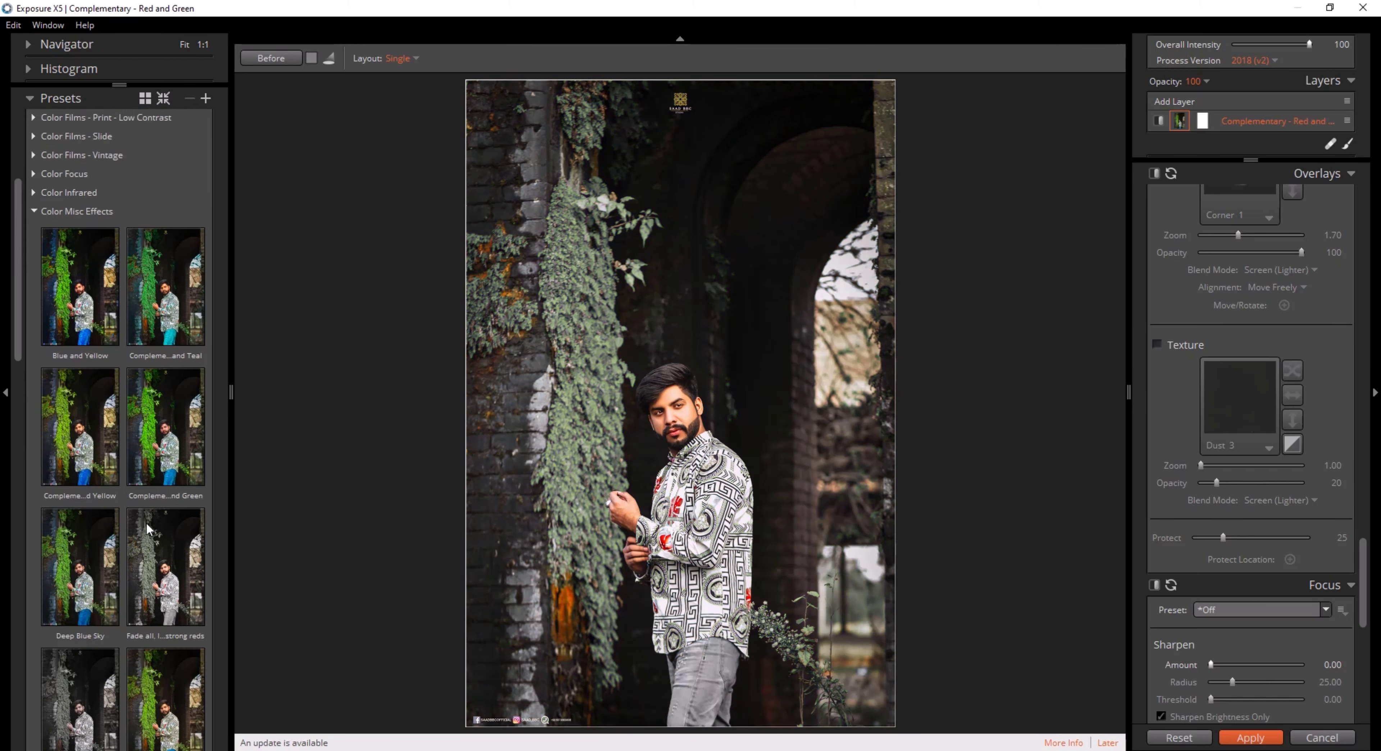
{"action": "left_click", "coordinate": [45, 213]}
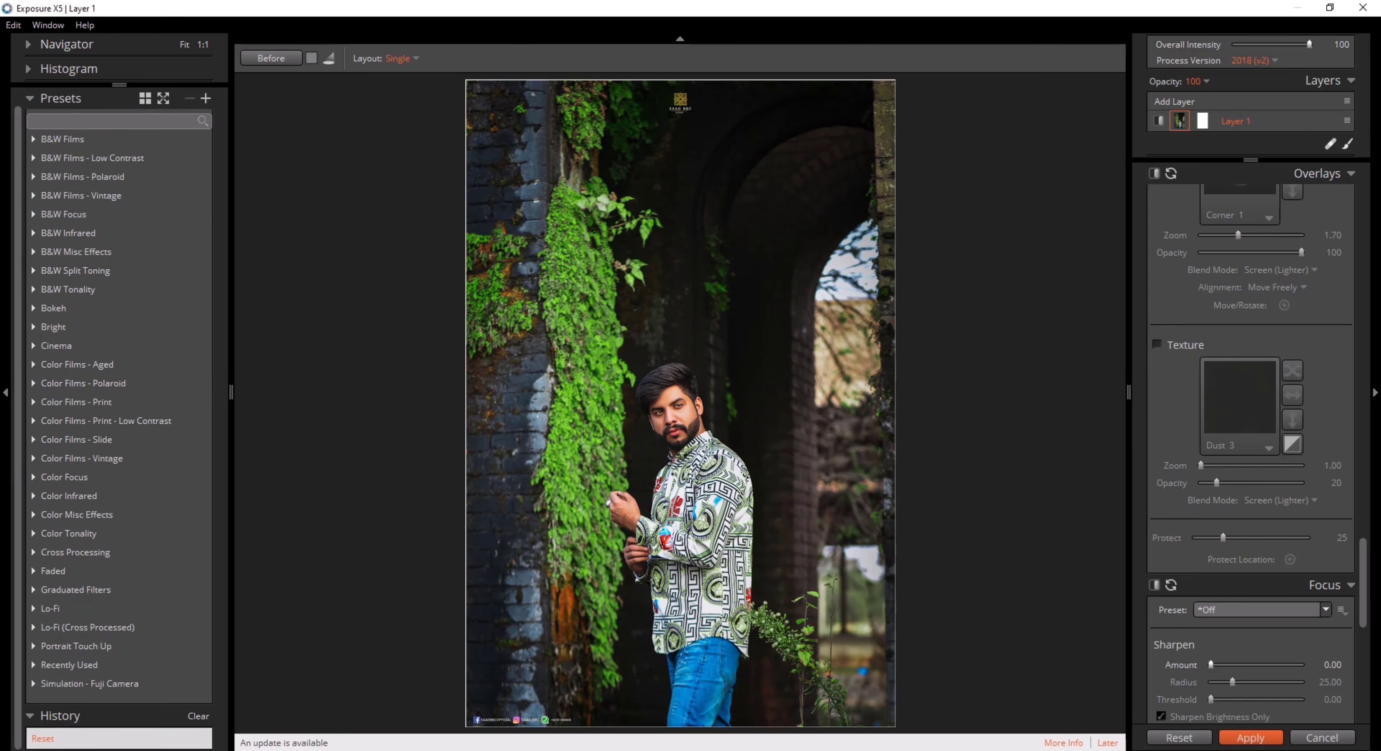
Exit Exposure X5 discarding the changes, and open the photo from Photoshop in the Exposure X6 filter.
{"action": "left_click", "coordinate": [1321, 738]}
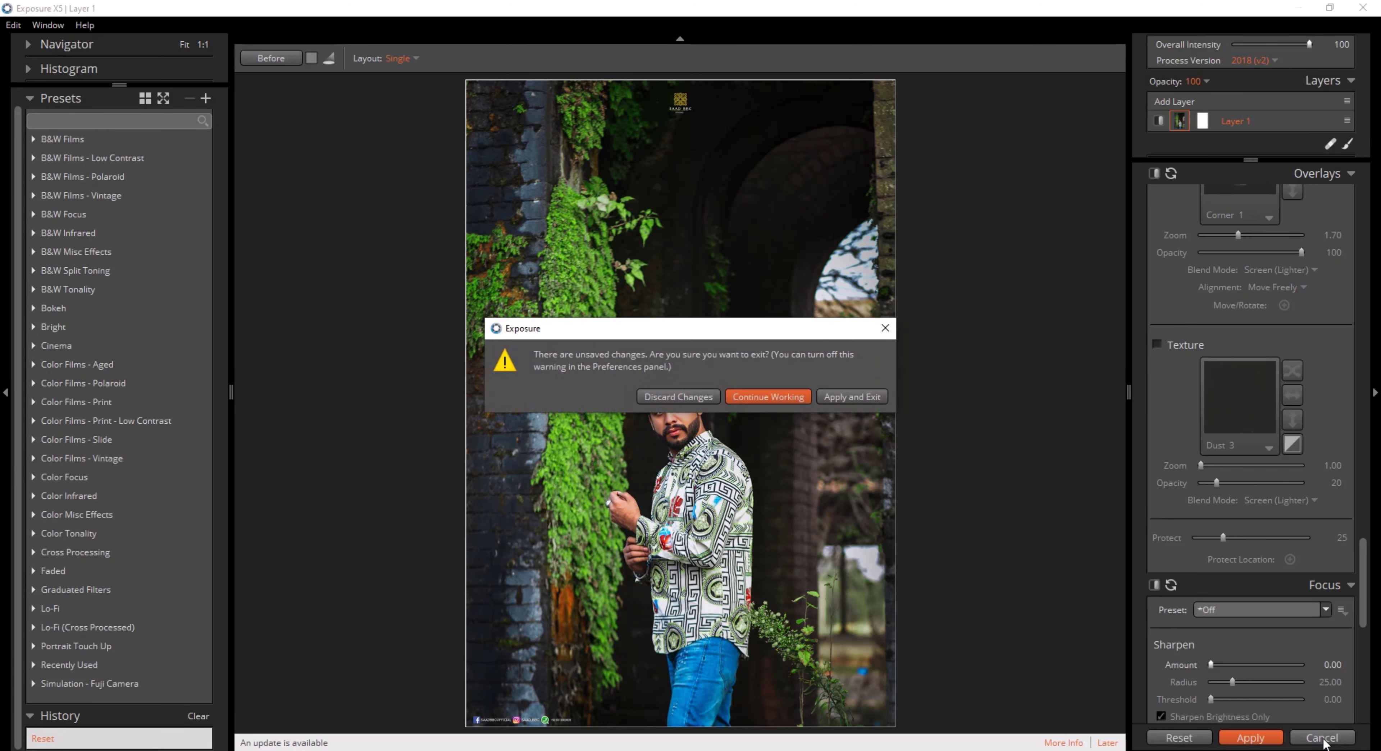
{"action": "left_click", "coordinate": [696, 401]}
{"action": "left_click", "coordinate": [217, 9]}
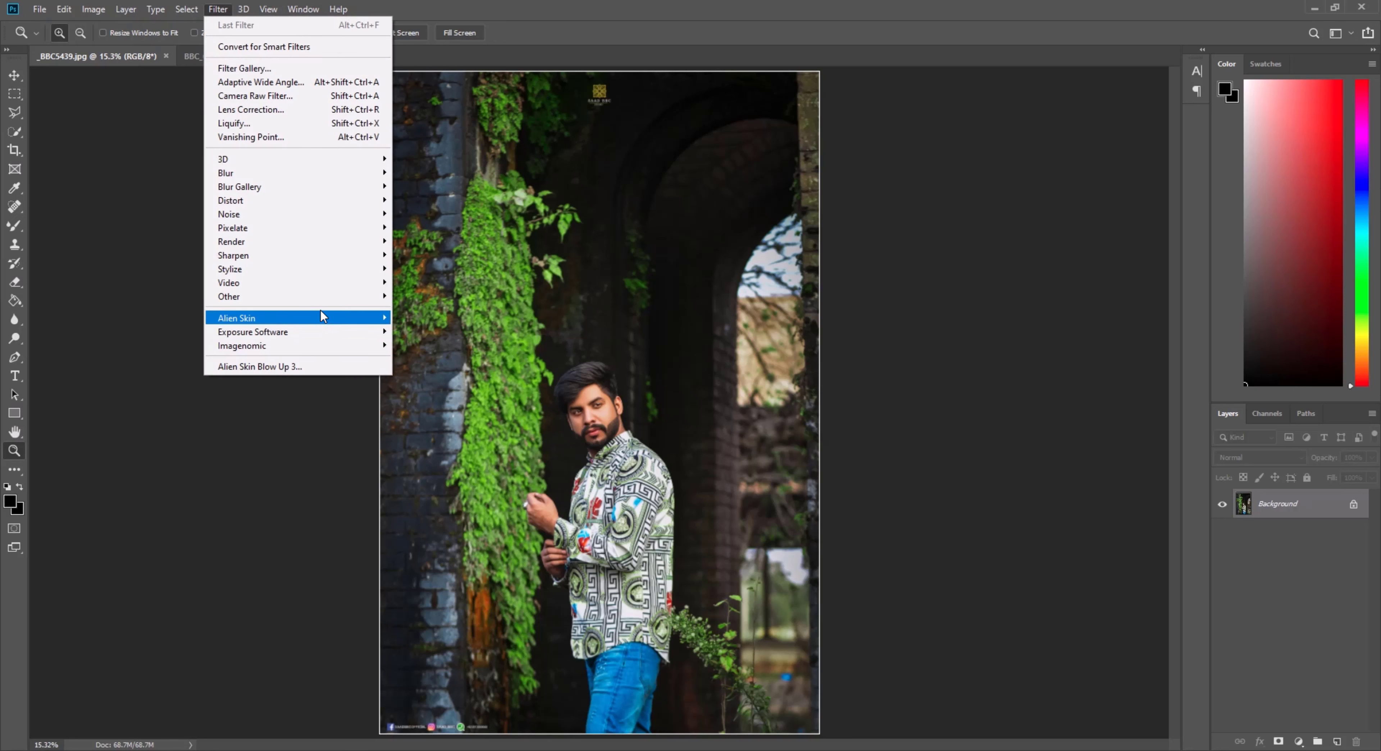
{"action": "mouse_move", "coordinate": [319, 332]}
{"action": "left_click", "coordinate": [421, 333]}
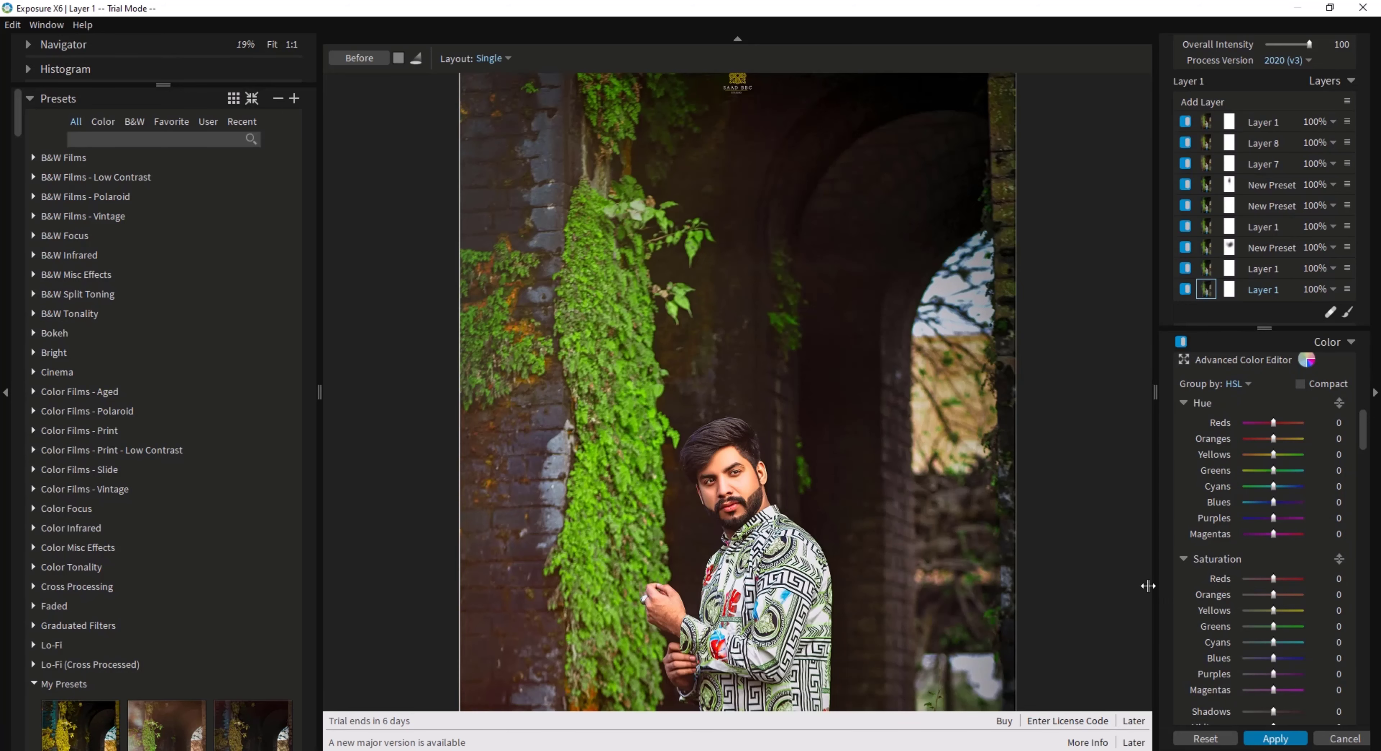
Dismiss the trial and update notices, and reset the photo's existing stacked-layer edits.
{"action": "left_click", "coordinate": [1133, 722]}
{"action": "left_click", "coordinate": [1133, 743]}
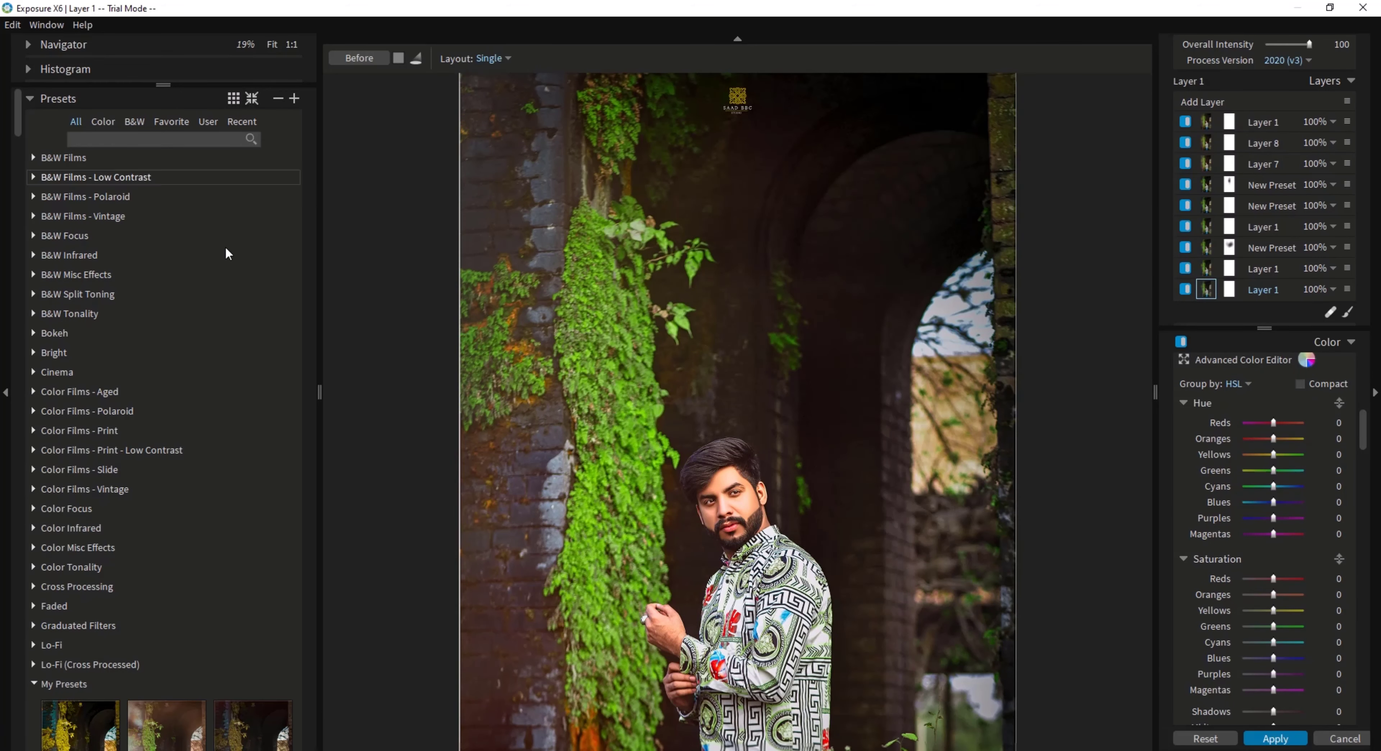
{"action": "scroll", "coordinate": [134, 215], "scroll_direction": "down", "scroll_amount": 4}
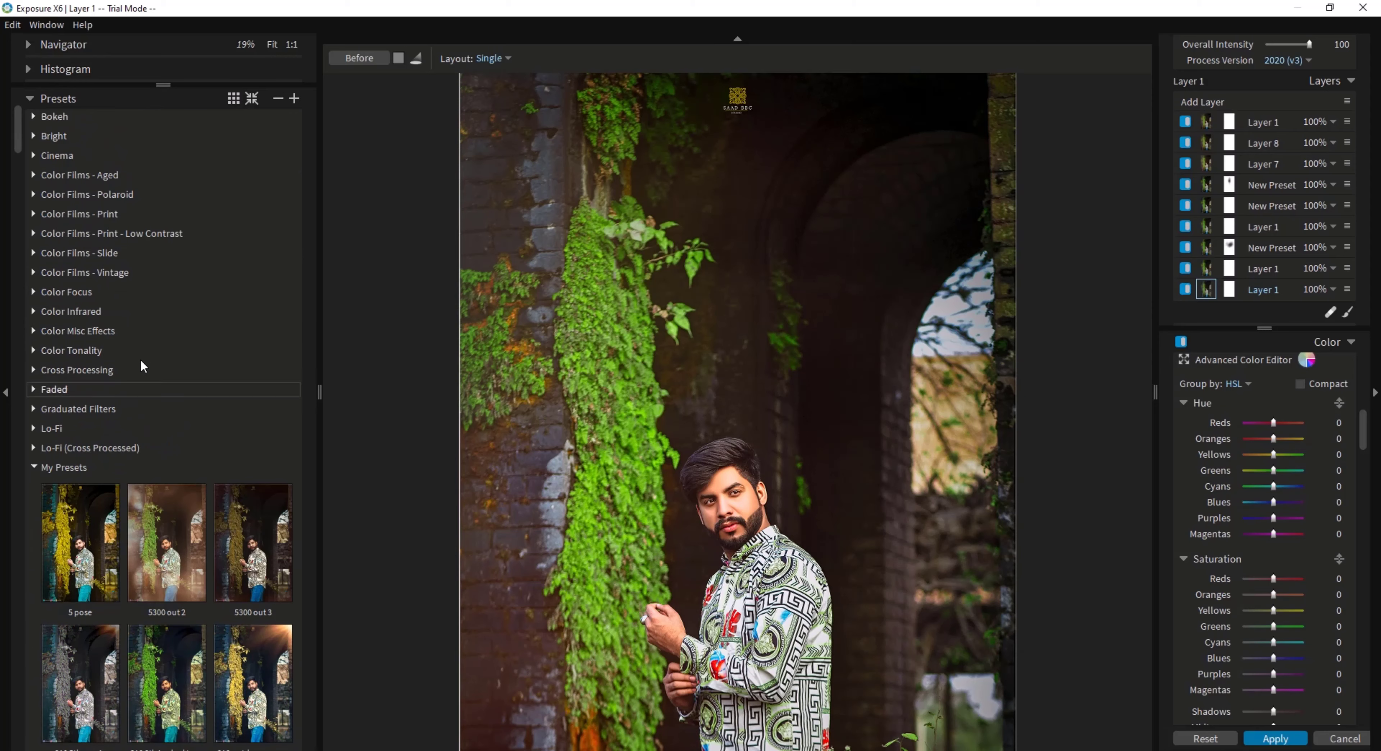
{"action": "scroll", "coordinate": [821, 370], "scroll_direction": "down", "scroll_amount": 2}
{"action": "scroll", "coordinate": [800, 402], "scroll_direction": "up", "scroll_amount": 1}
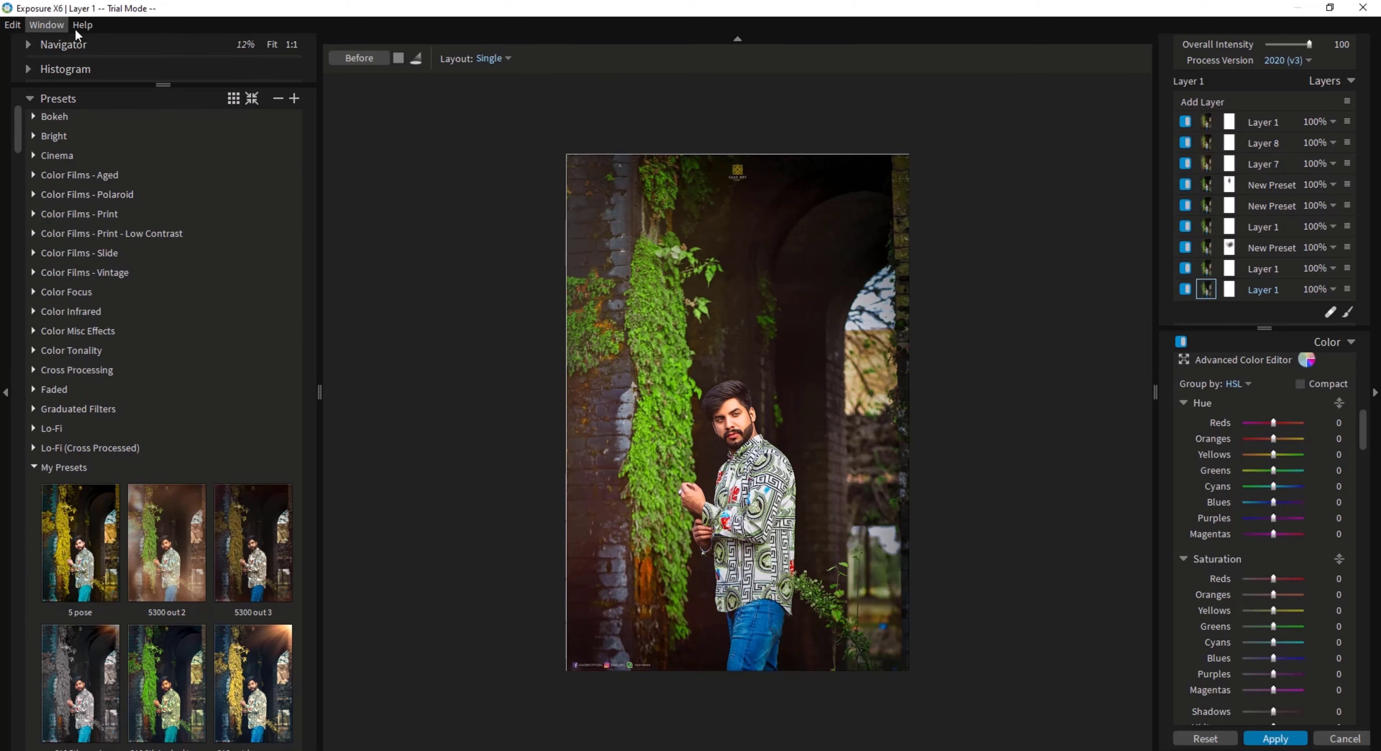
{"action": "left_click", "coordinate": [12, 24]}
{"action": "left_click", "coordinate": [120, 94]}
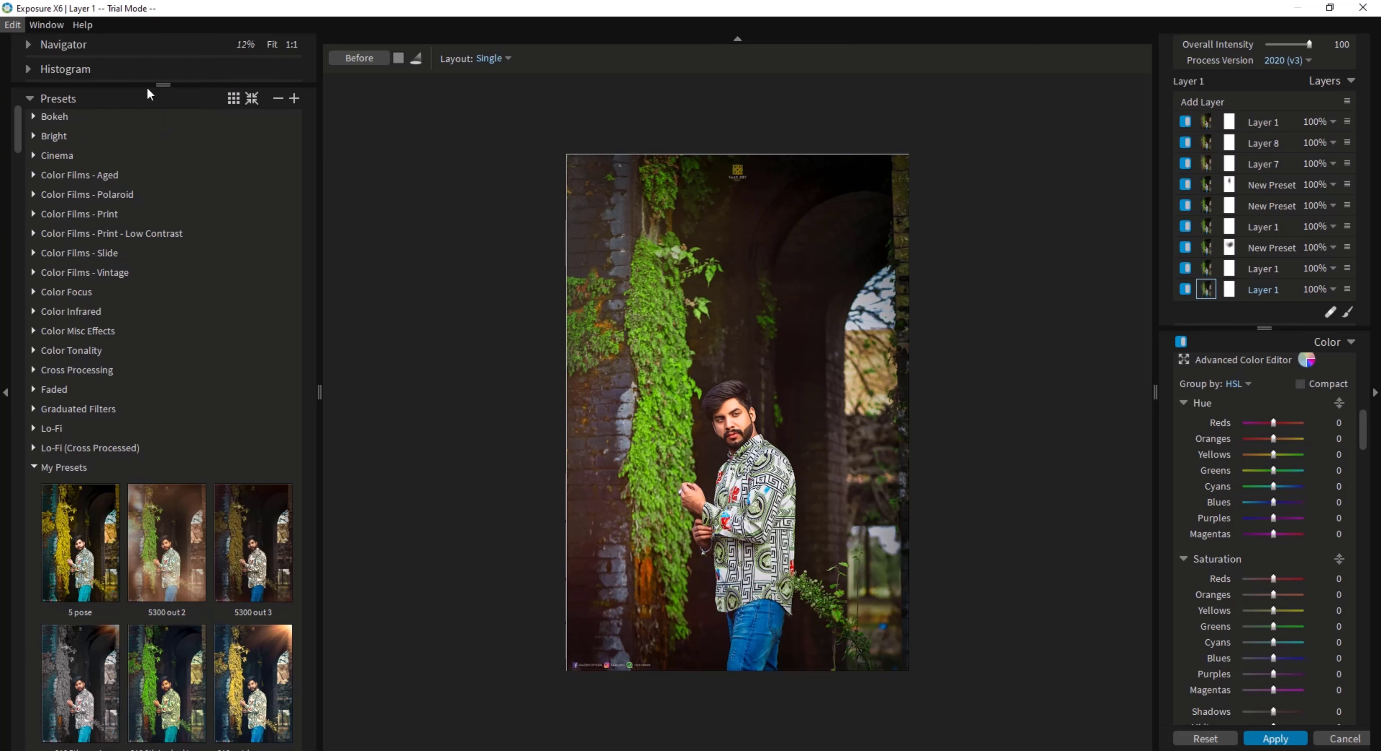
Apply the "bridel oudoor green" preset from My Presets to the photo.
{"action": "scroll", "coordinate": [806, 483], "scroll_direction": "up", "scroll_amount": 2}
{"action": "scroll", "coordinate": [808, 477], "scroll_direction": "down", "scroll_amount": 3}
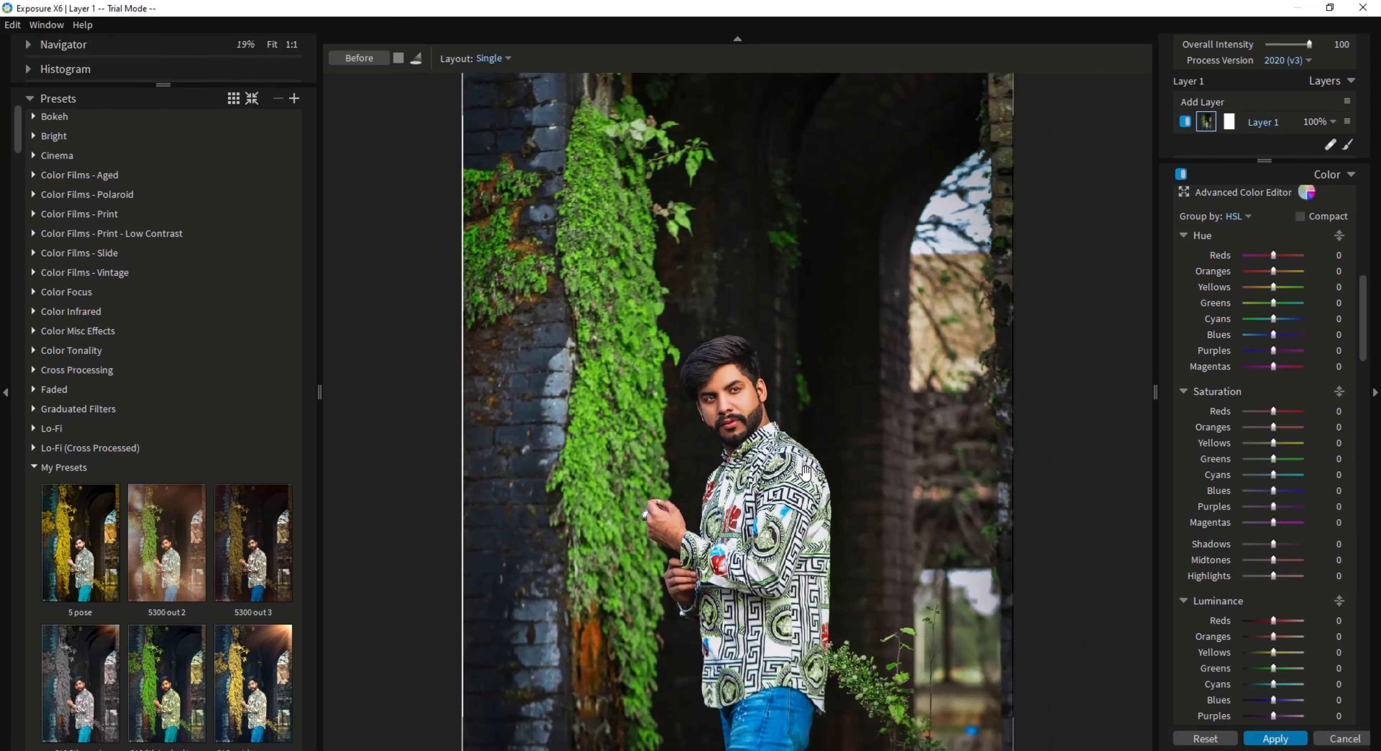
{"action": "scroll", "coordinate": [160, 522], "scroll_direction": "down", "scroll_amount": 3}
{"action": "scroll", "coordinate": [161, 514], "scroll_direction": "down", "scroll_amount": 5}
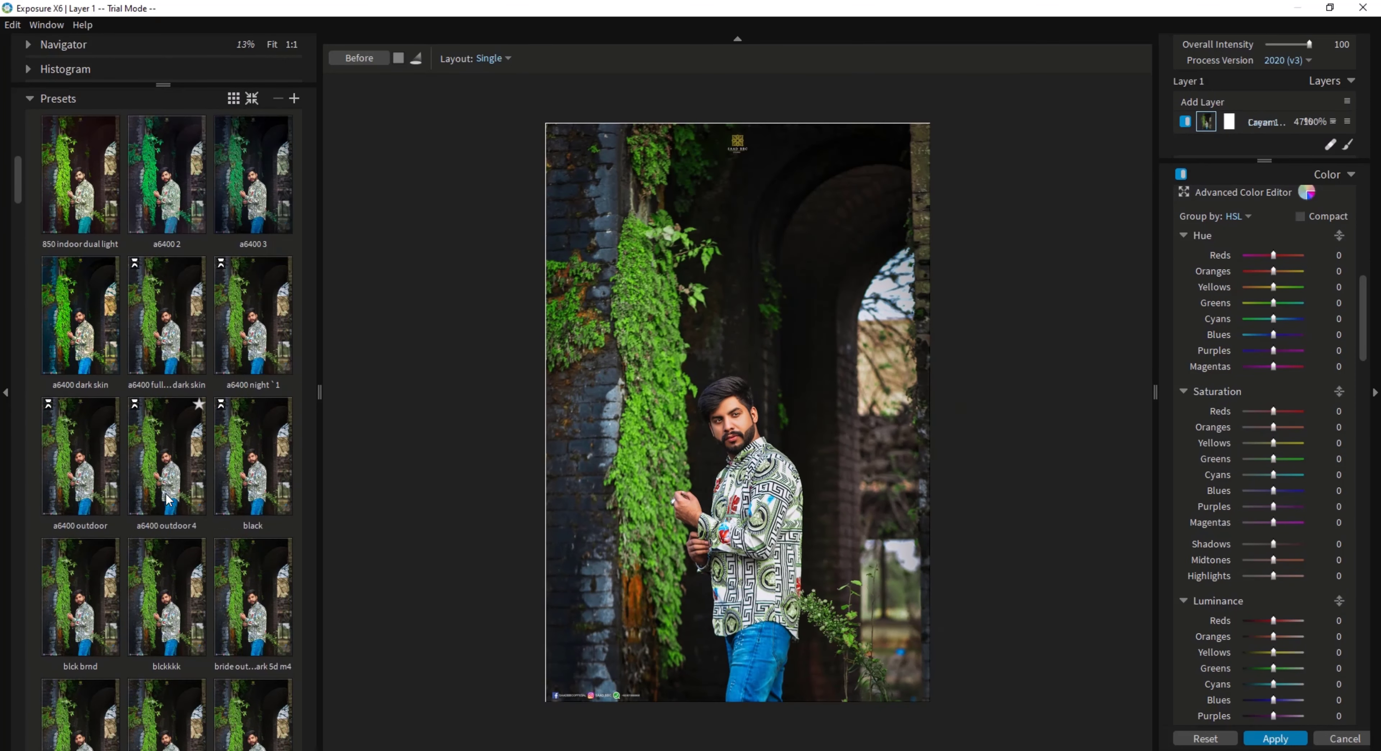
{"action": "left_click", "coordinate": [169, 500]}
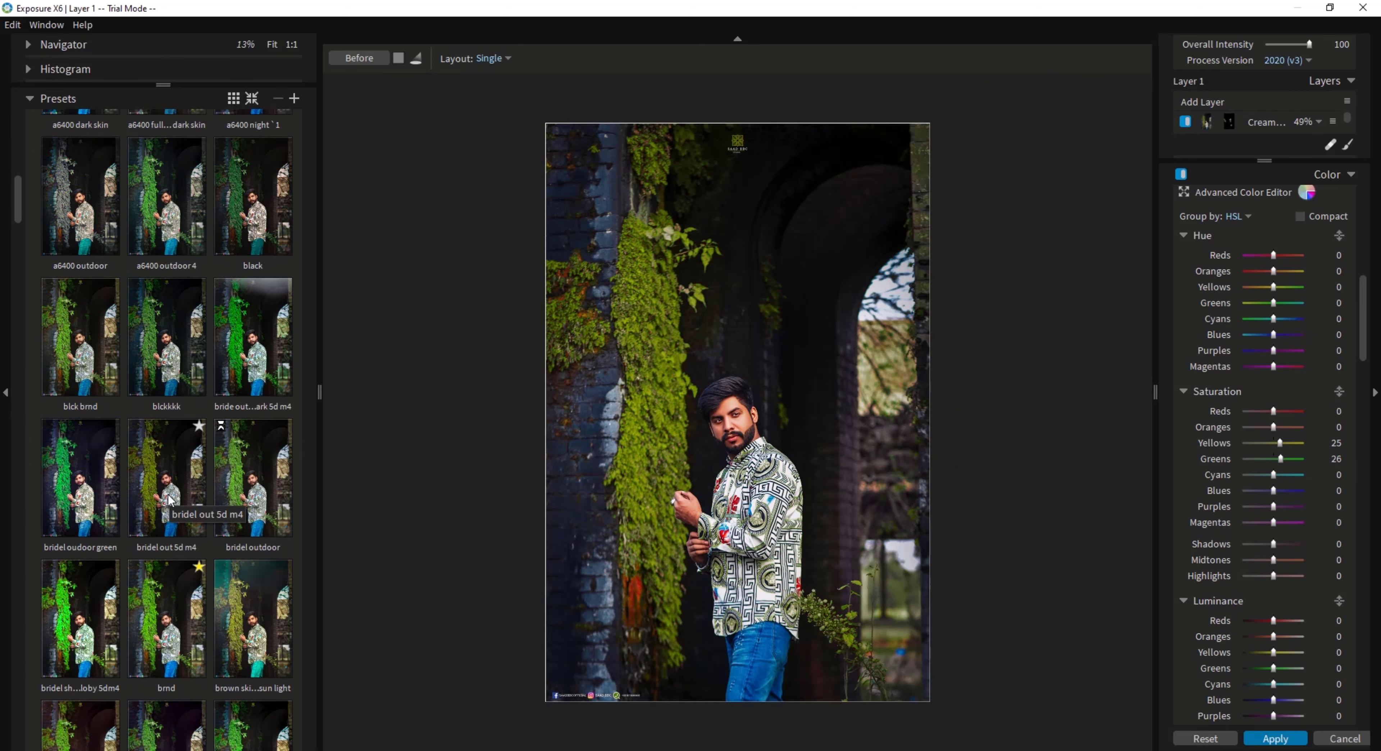
{"action": "left_click", "coordinate": [81, 497]}
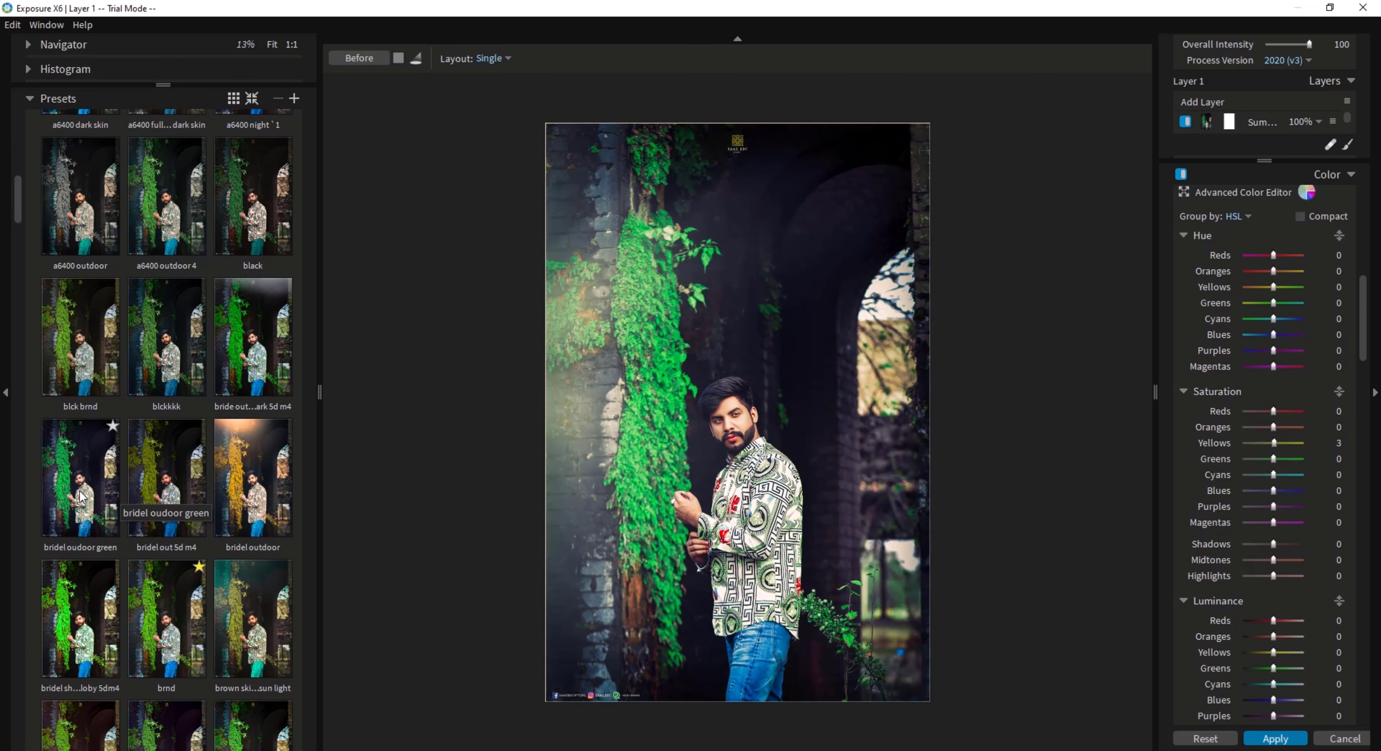
Compare the photo before and after the applied preset, viewing the man up close and the wider scene.
{"action": "scroll", "coordinate": [691, 407], "scroll_direction": "up", "scroll_amount": 3}
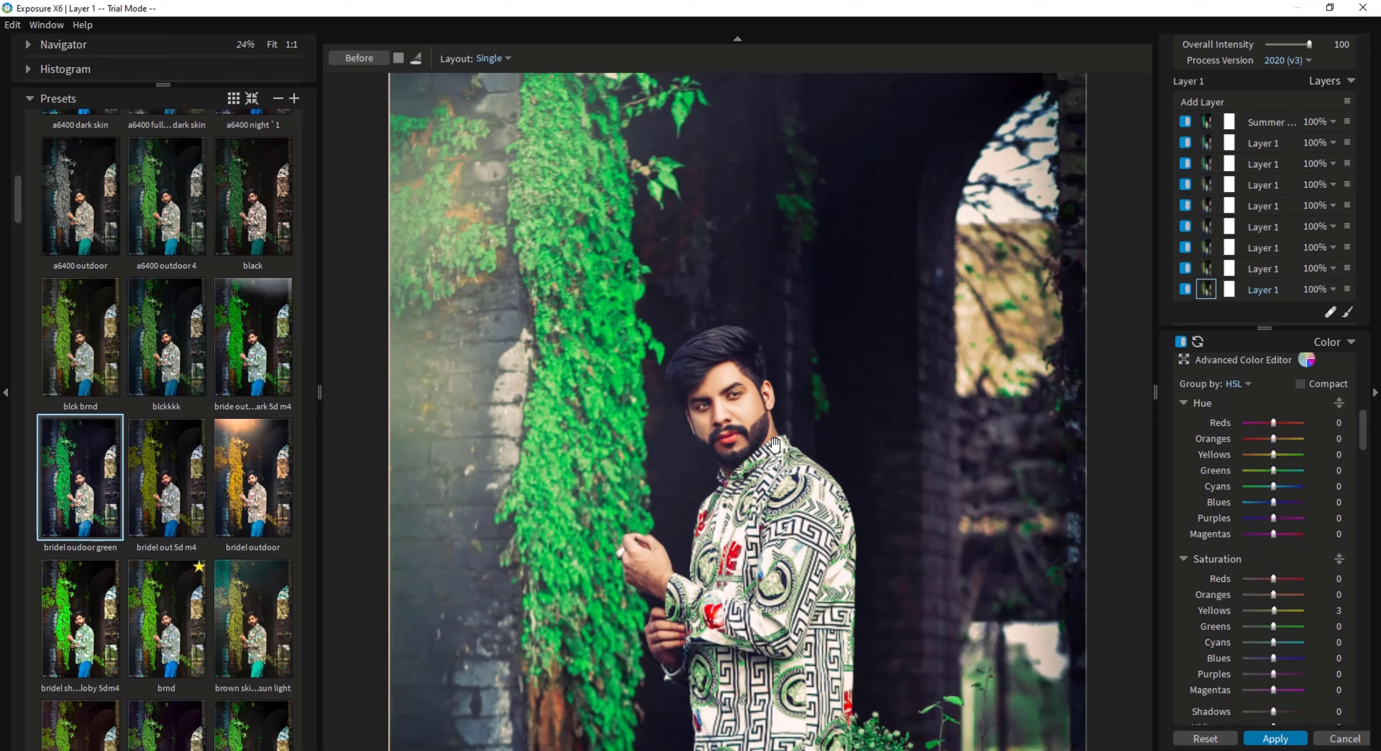
{"action": "left_click", "coordinate": [356, 59]}
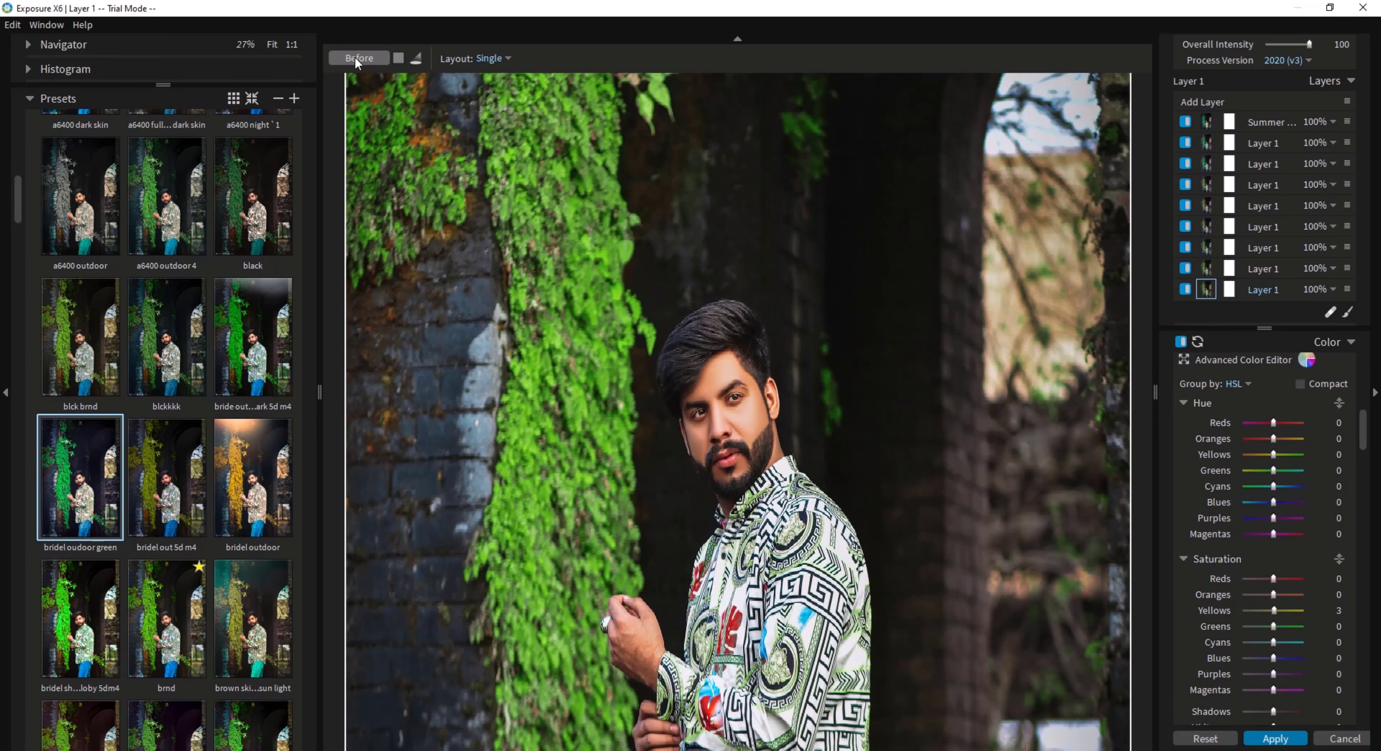
{"action": "scroll", "coordinate": [729, 453], "scroll_direction": "down", "scroll_amount": 2}
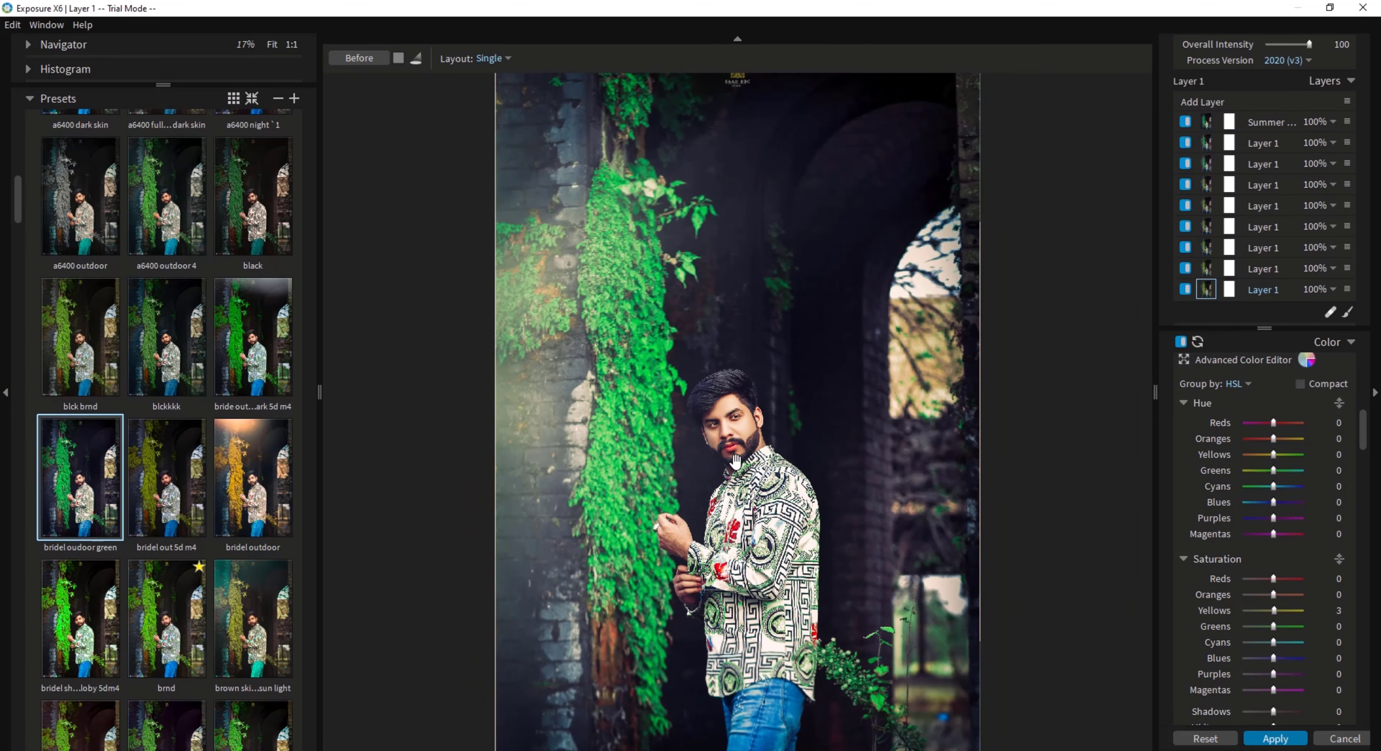
{"action": "left_click", "coordinate": [355, 60]}
{"action": "left_click", "coordinate": [354, 60]}
{"action": "left_click", "coordinate": [355, 59]}
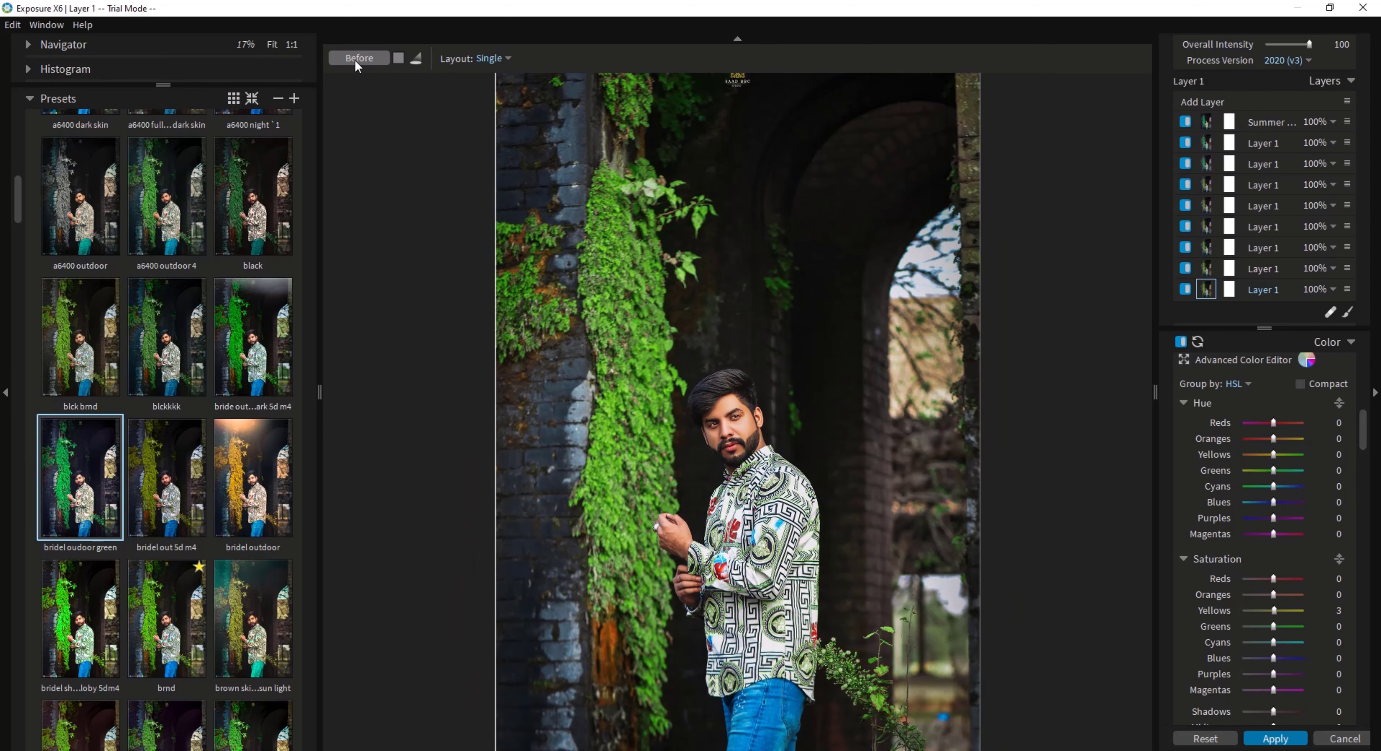
{"action": "left_click", "coordinate": [355, 60]}
{"action": "left_click", "coordinate": [355, 60]}
{"action": "left_click", "coordinate": [354, 59]}
{"action": "left_click", "coordinate": [355, 59]}
{"action": "left_click", "coordinate": [355, 59]}
Lower the selected layer's Exposure to -0.83 in the basic adjustments.
{"action": "scroll", "coordinate": [1239, 443], "scroll_direction": "up", "scroll_amount": 10}
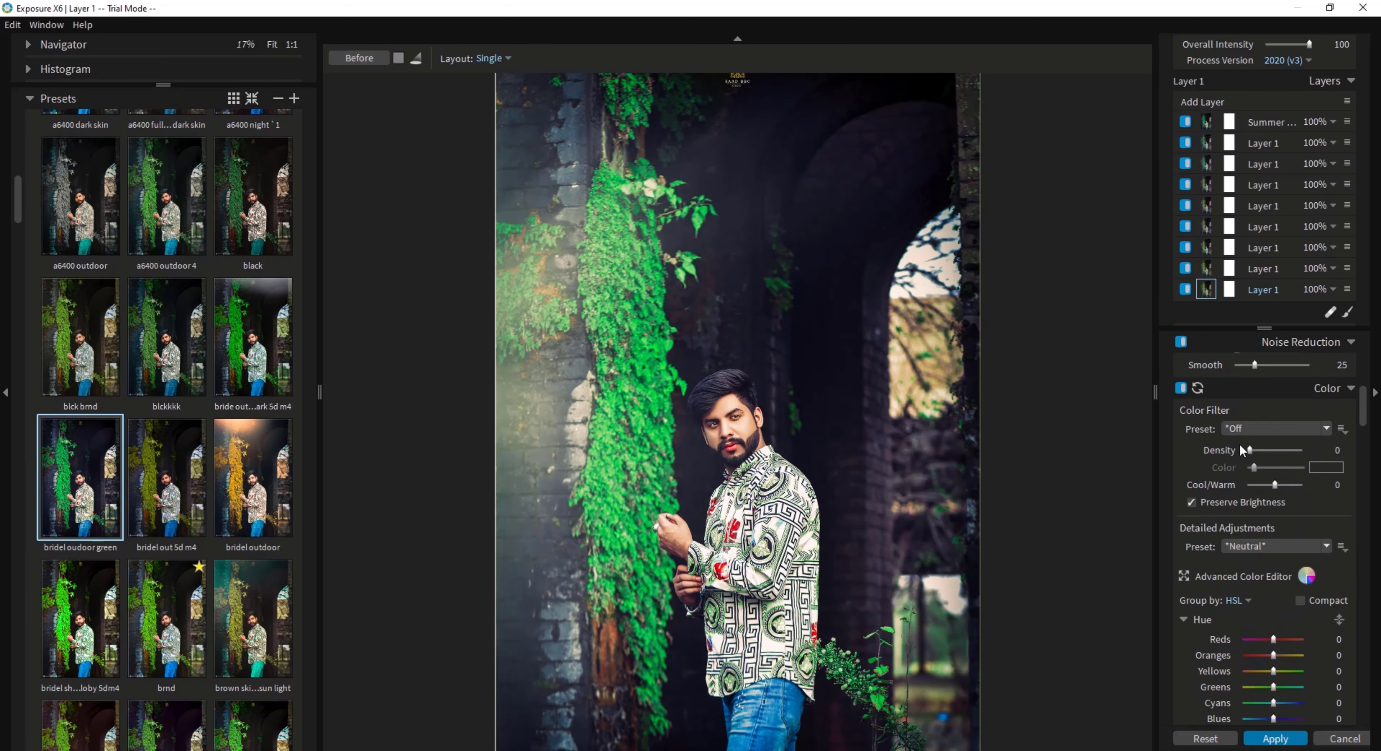
{"action": "left_click_drag", "start_coordinate": [1270, 423], "coordinate": [1271, 423]}
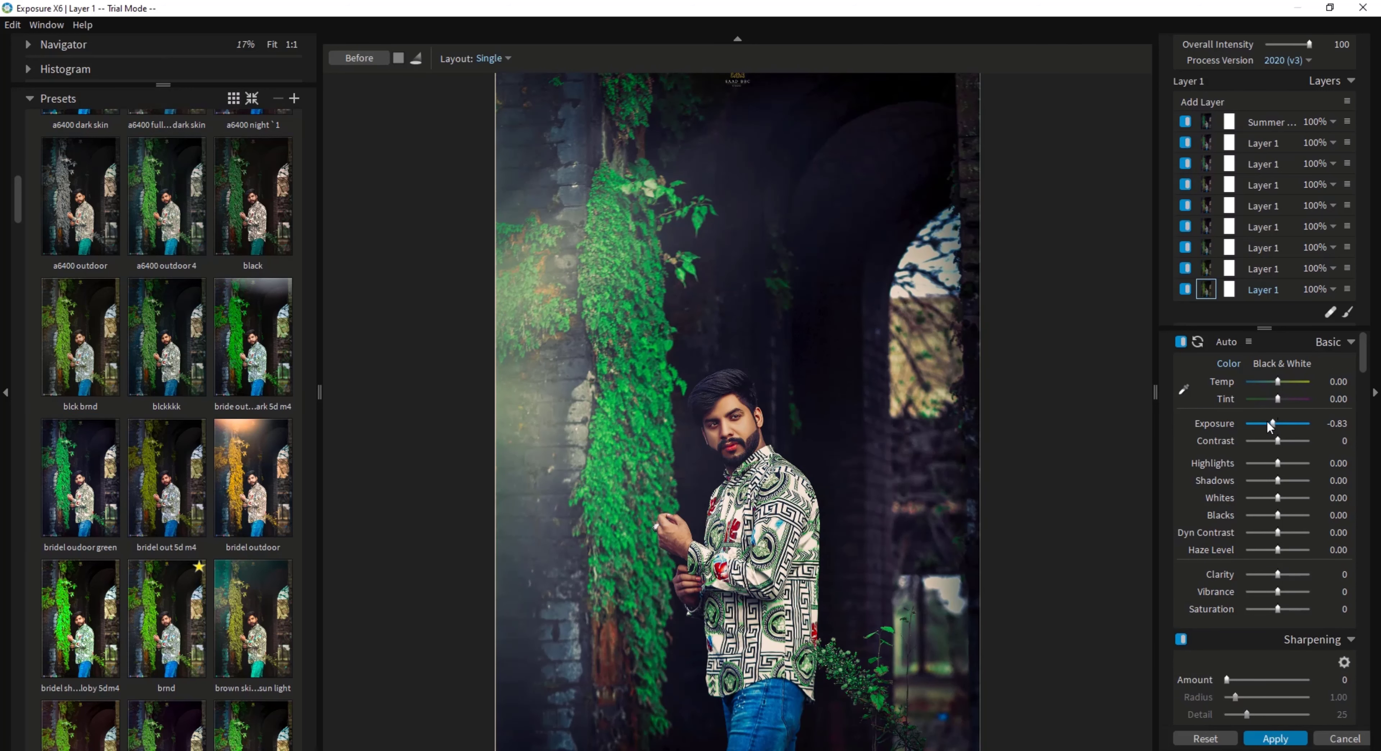
{"action": "scroll", "coordinate": [780, 470], "scroll_direction": "down", "scroll_amount": 3}
{"action": "scroll", "coordinate": [809, 483], "scroll_direction": "up", "scroll_amount": 2}
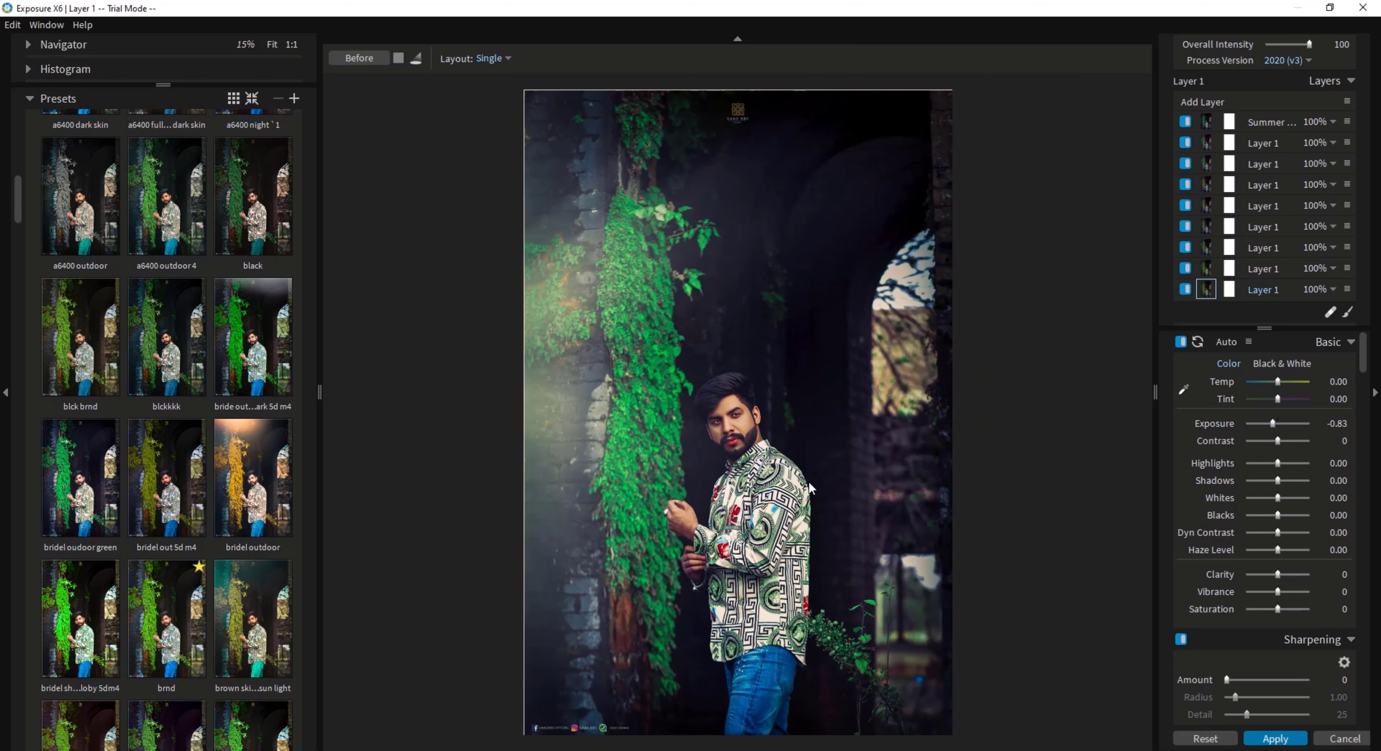
Compare the darkened, preset-graded photo with the original image.
{"action": "left_click", "coordinate": [361, 57]}
{"action": "left_click", "coordinate": [361, 58]}
{"action": "left_click", "coordinate": [361, 58]}
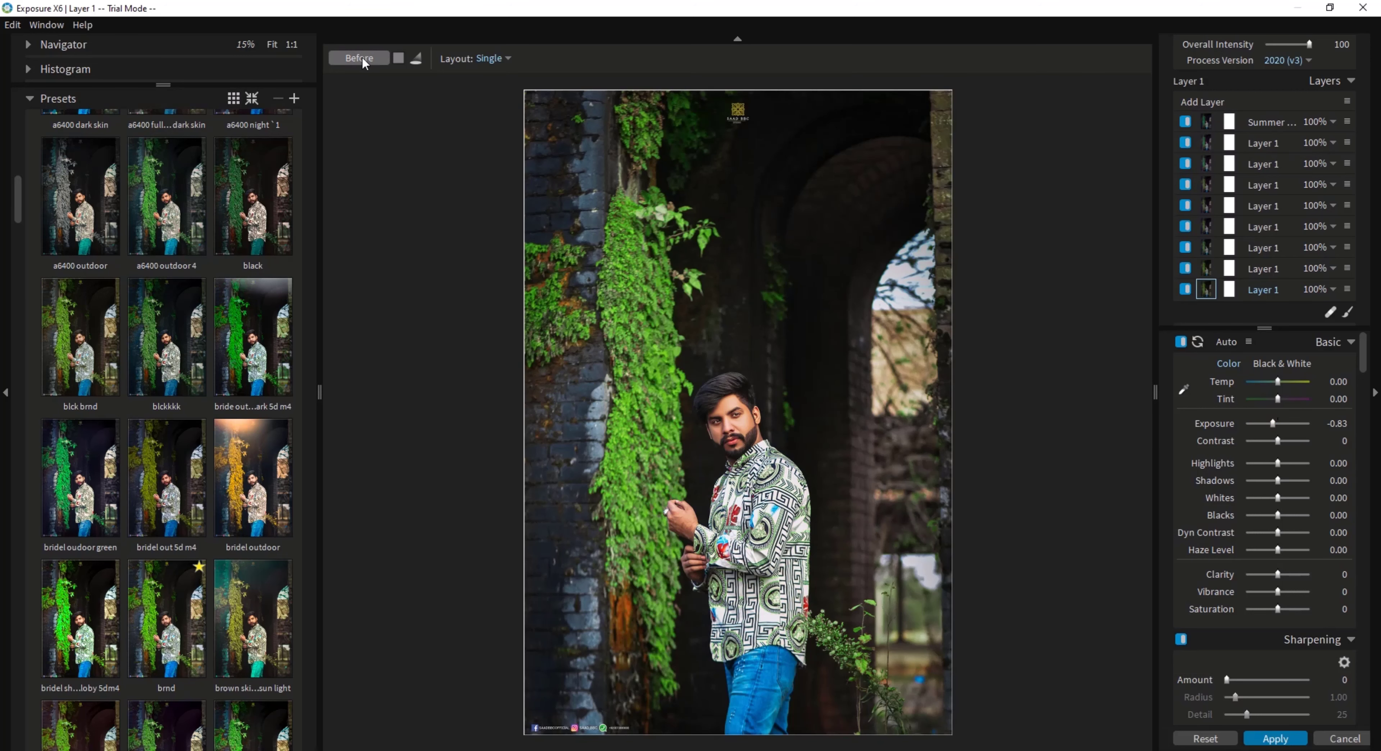
{"action": "left_click", "coordinate": [361, 57]}
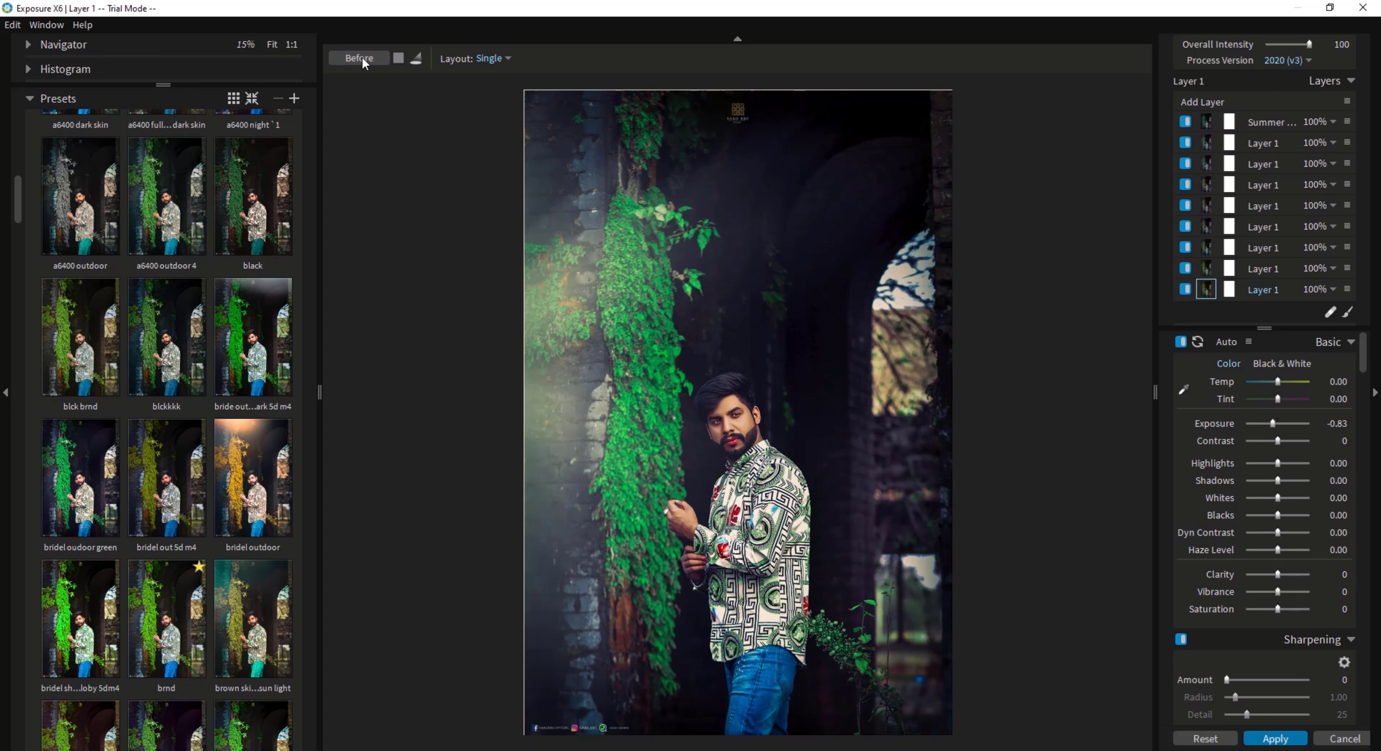
{"action": "left_click", "coordinate": [357, 58]}
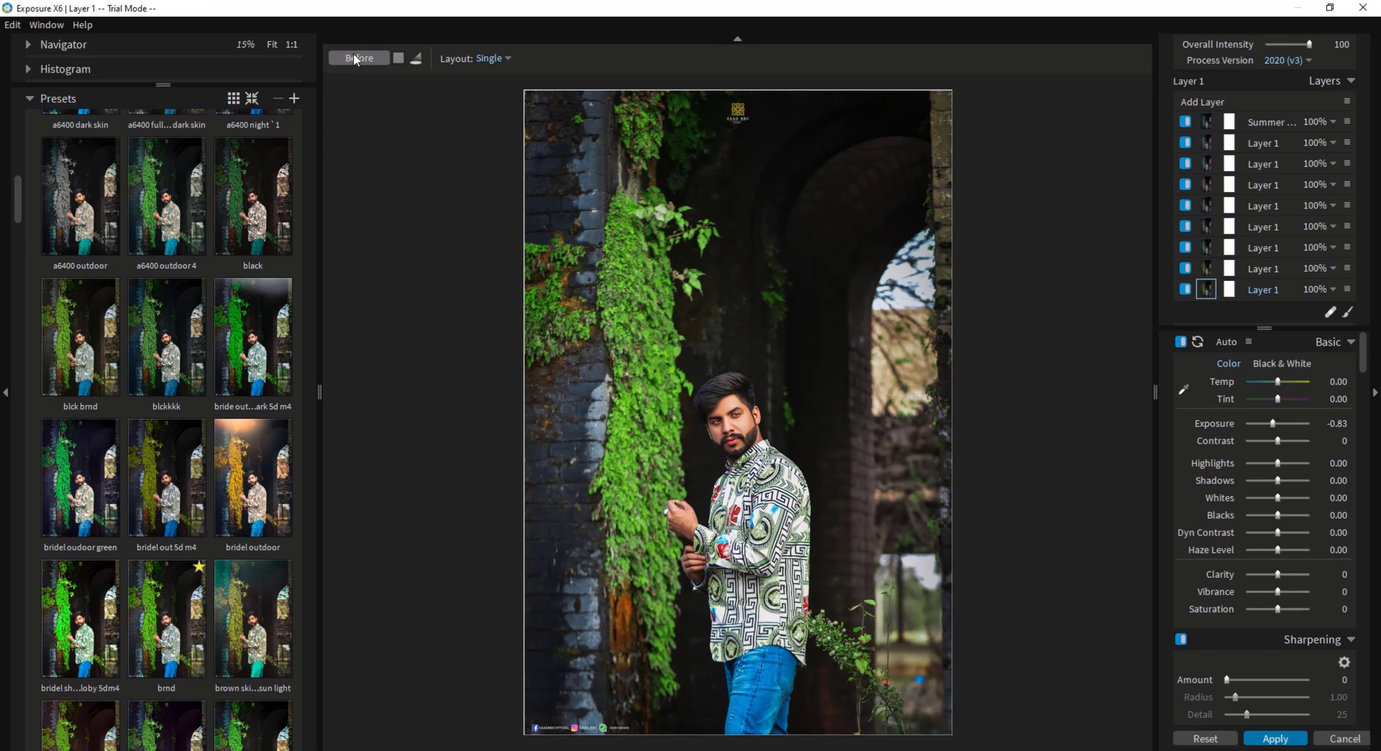
Check the color grade of the full portrait by switching between the original and the edited version.
{"action": "left_click", "coordinate": [355, 58]}
{"action": "left_click", "coordinate": [356, 58]}
{"action": "left_click", "coordinate": [356, 58]}
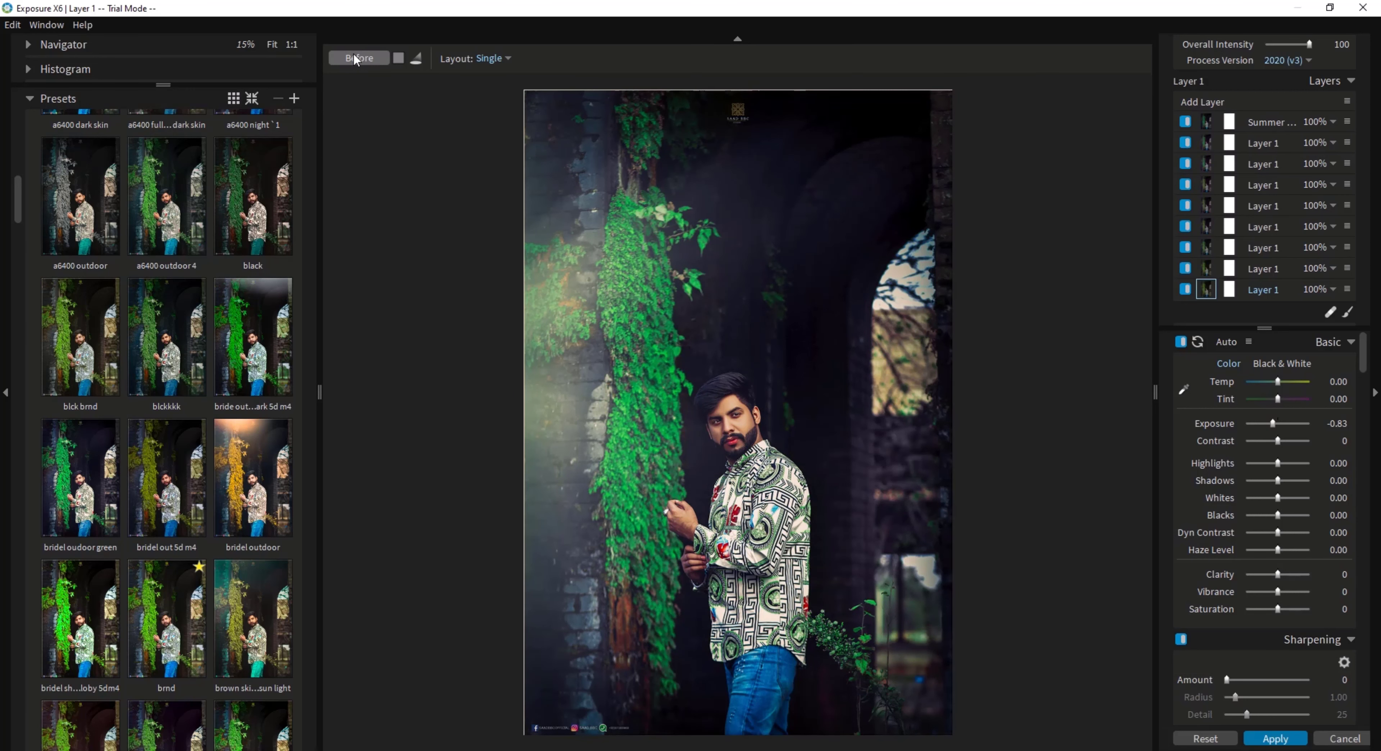
{"action": "left_click", "coordinate": [356, 58]}
Apply the "d5300 out 10" preset from My Presets to the portrait.
{"action": "scroll", "coordinate": [161, 483], "scroll_direction": "down", "scroll_amount": 8}
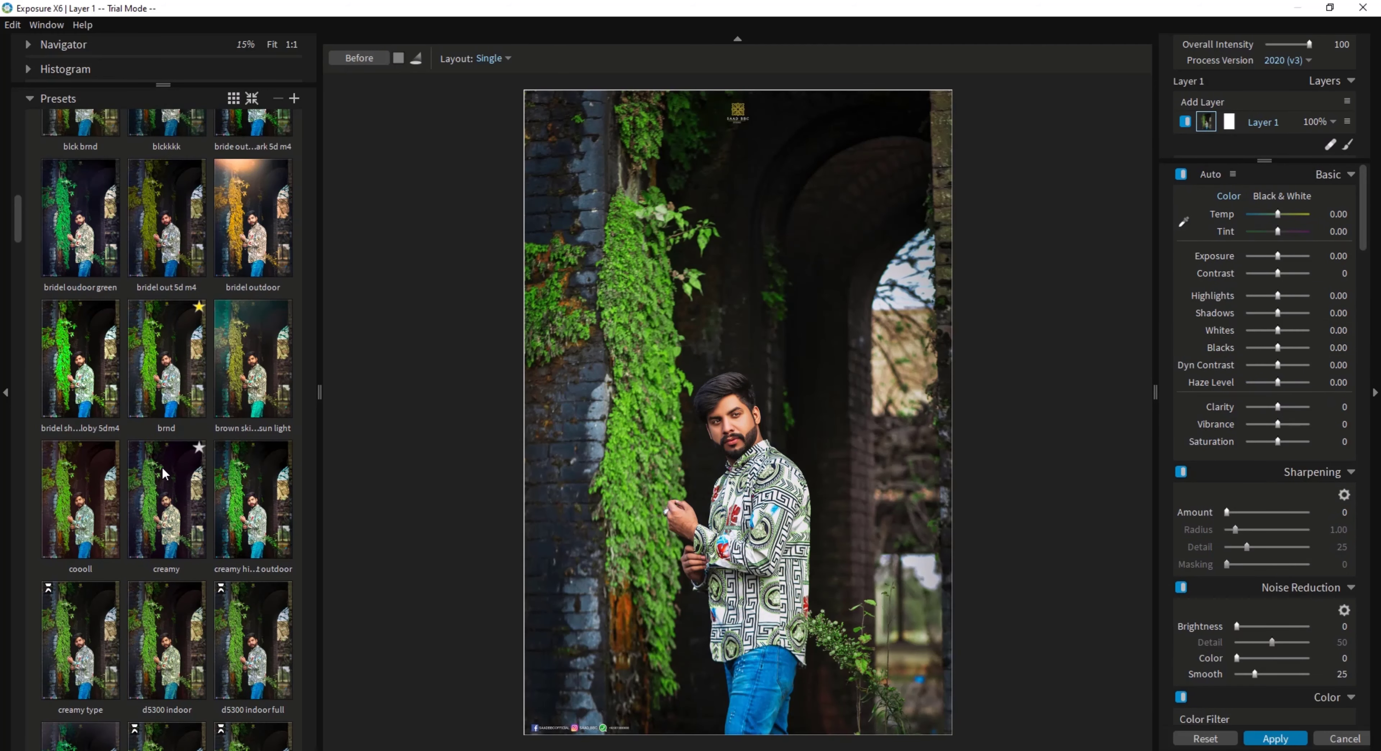
{"action": "scroll", "coordinate": [164, 504], "scroll_direction": "down", "scroll_amount": 13}
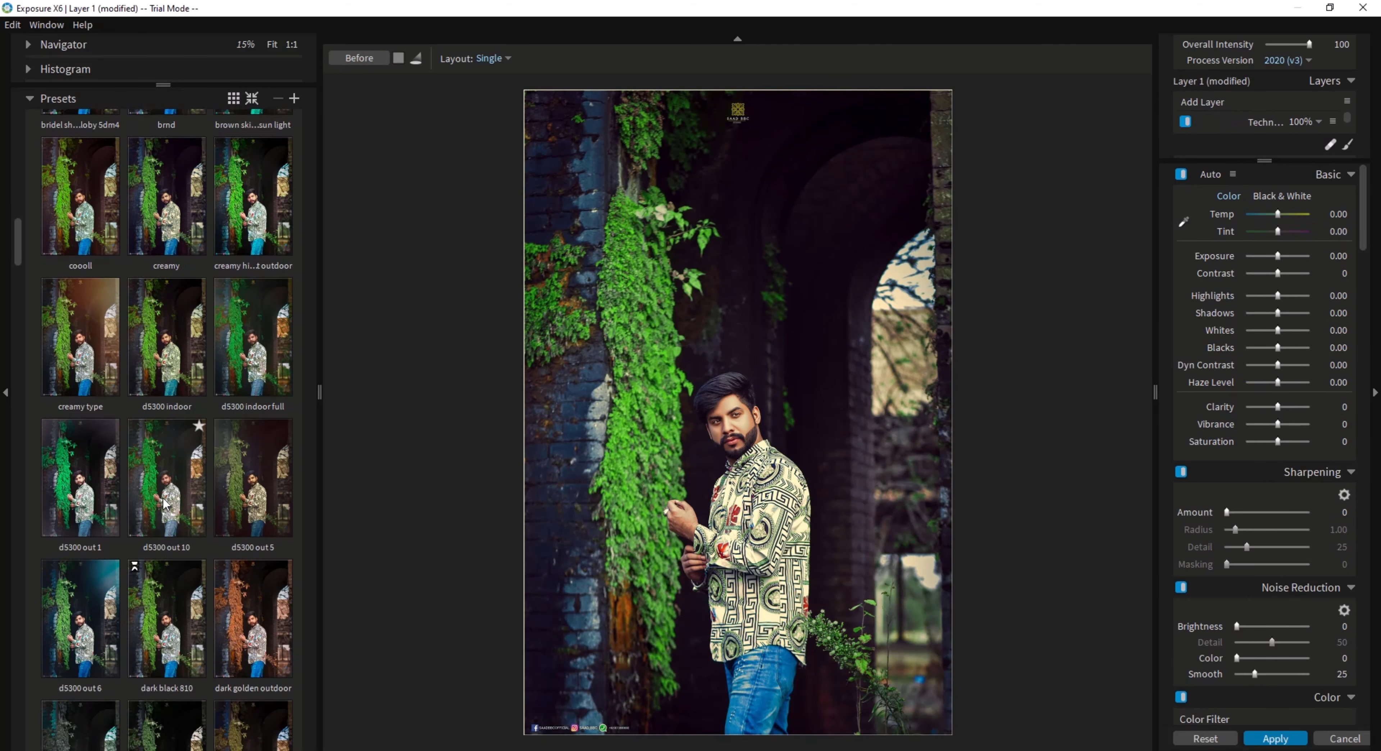
{"action": "left_click", "coordinate": [168, 365]}
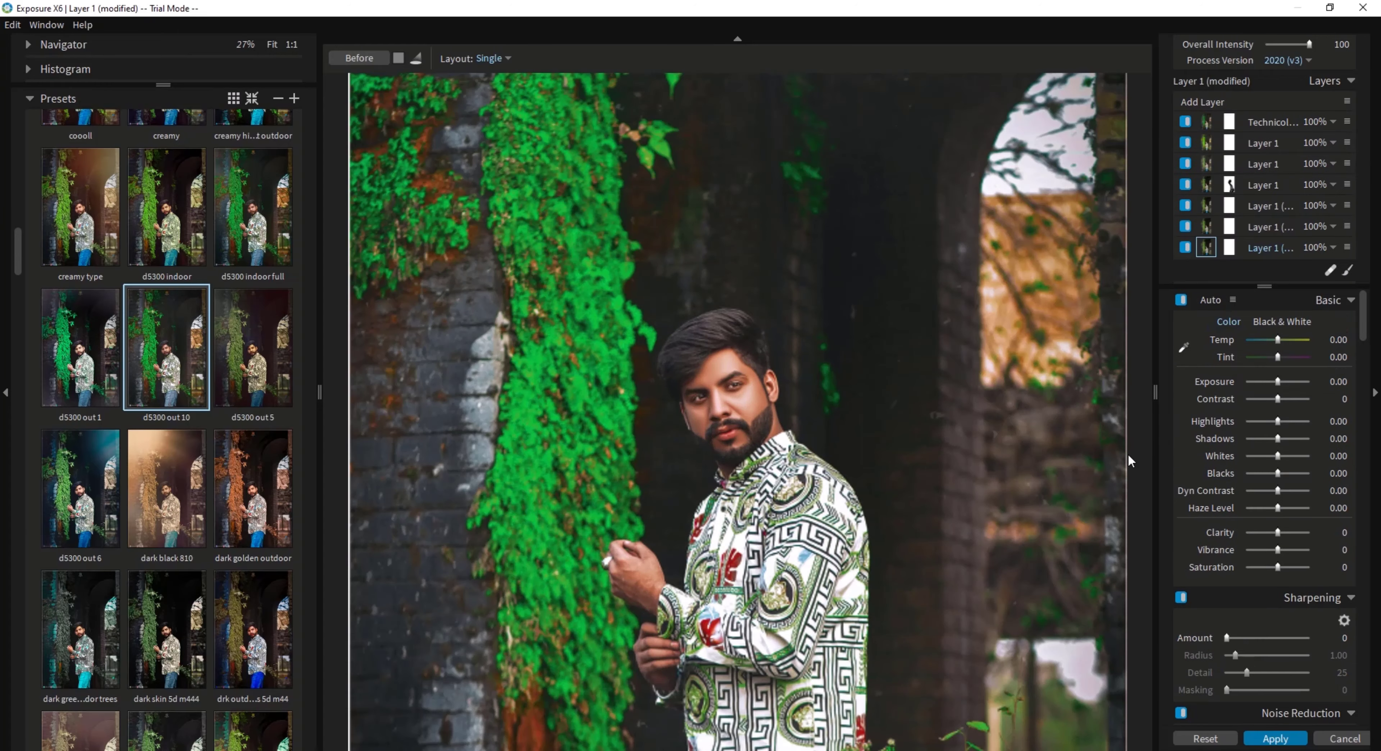
Lower the selected layer's Exposure to -0.24 in the basic adjustments.
{"action": "scroll", "coordinate": [832, 458], "scroll_direction": "up", "scroll_amount": 1}
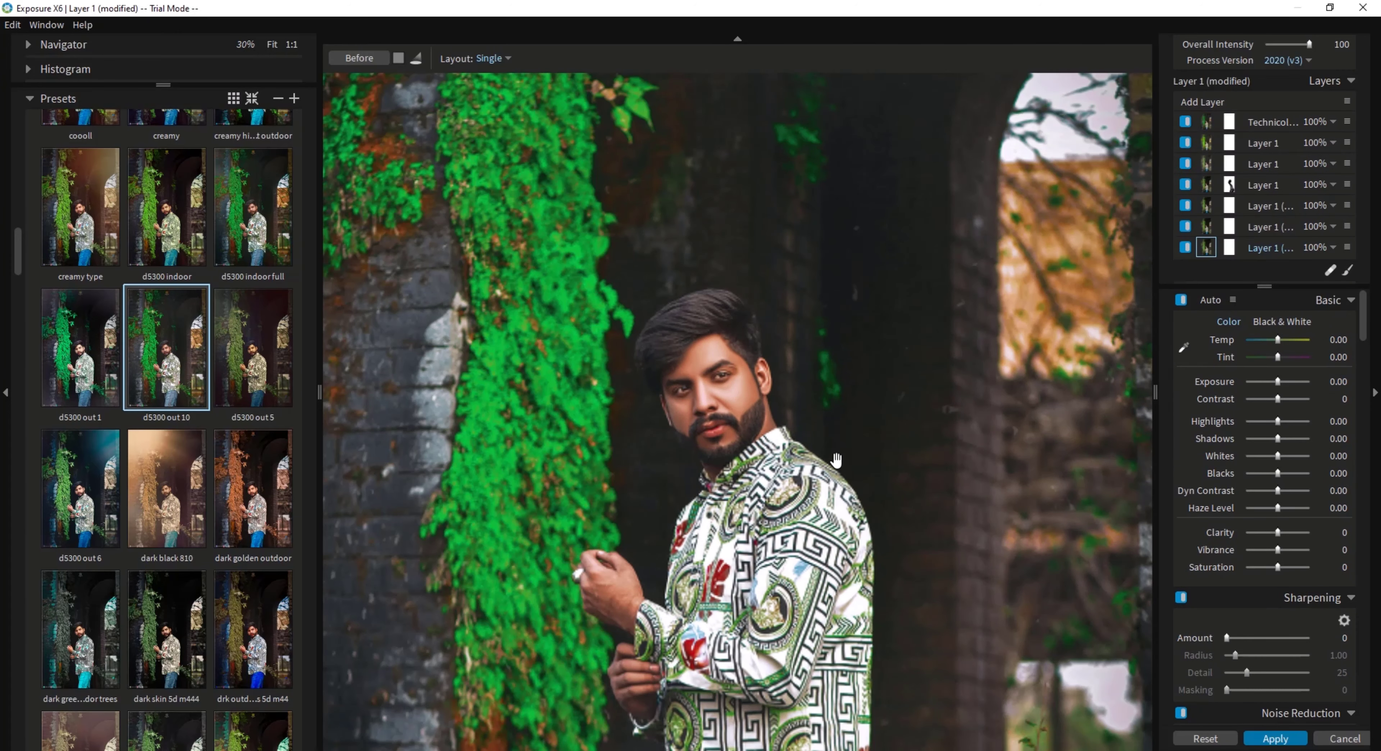
{"action": "scroll", "coordinate": [836, 460], "scroll_direction": "down", "scroll_amount": 1}
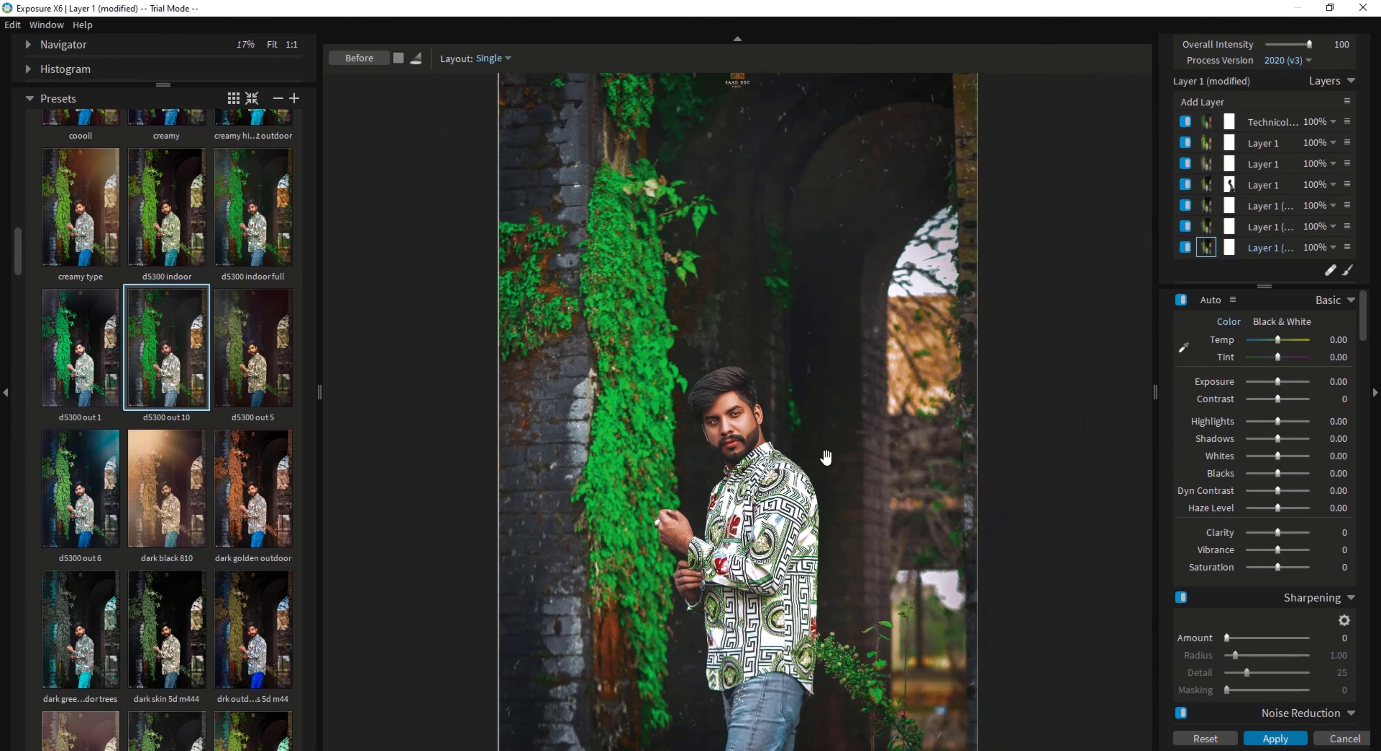
{"action": "scroll", "coordinate": [710, 408], "scroll_direction": "up", "scroll_amount": 1}
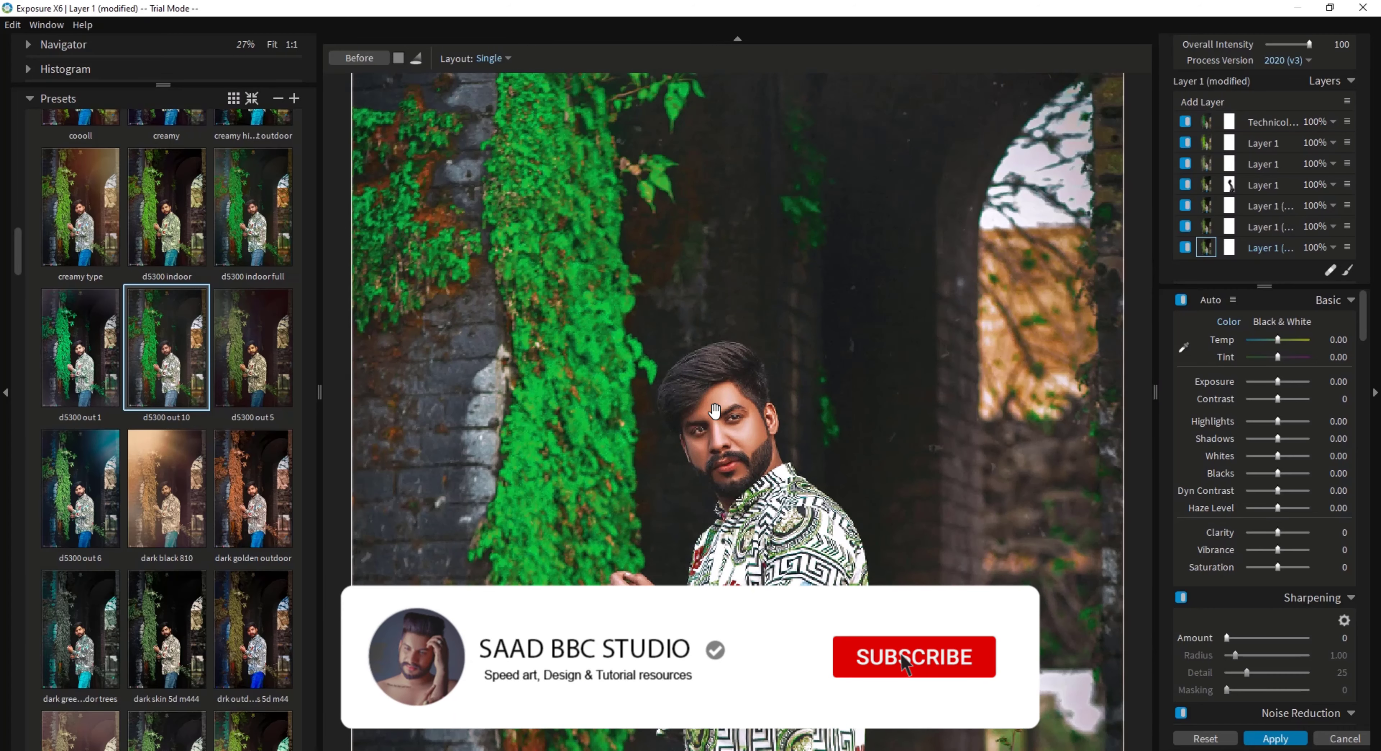
{"action": "left_click_drag", "start_coordinate": [1274, 381], "coordinate": [1276, 383]}
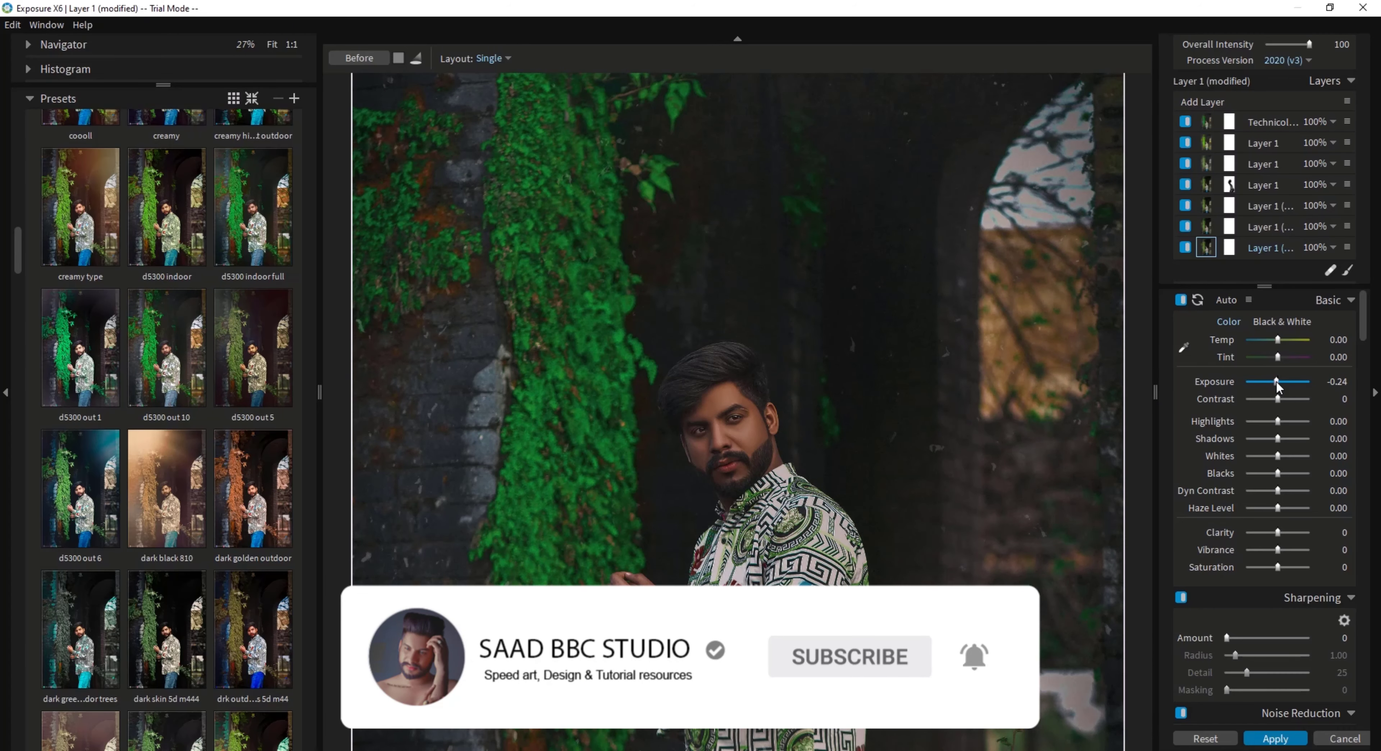
Compare the whole photo before and after the preset and exposure change.
{"action": "scroll", "coordinate": [876, 366], "scroll_direction": "down", "scroll_amount": 1}
{"action": "scroll", "coordinate": [858, 375], "scroll_direction": "down", "scroll_amount": 1}
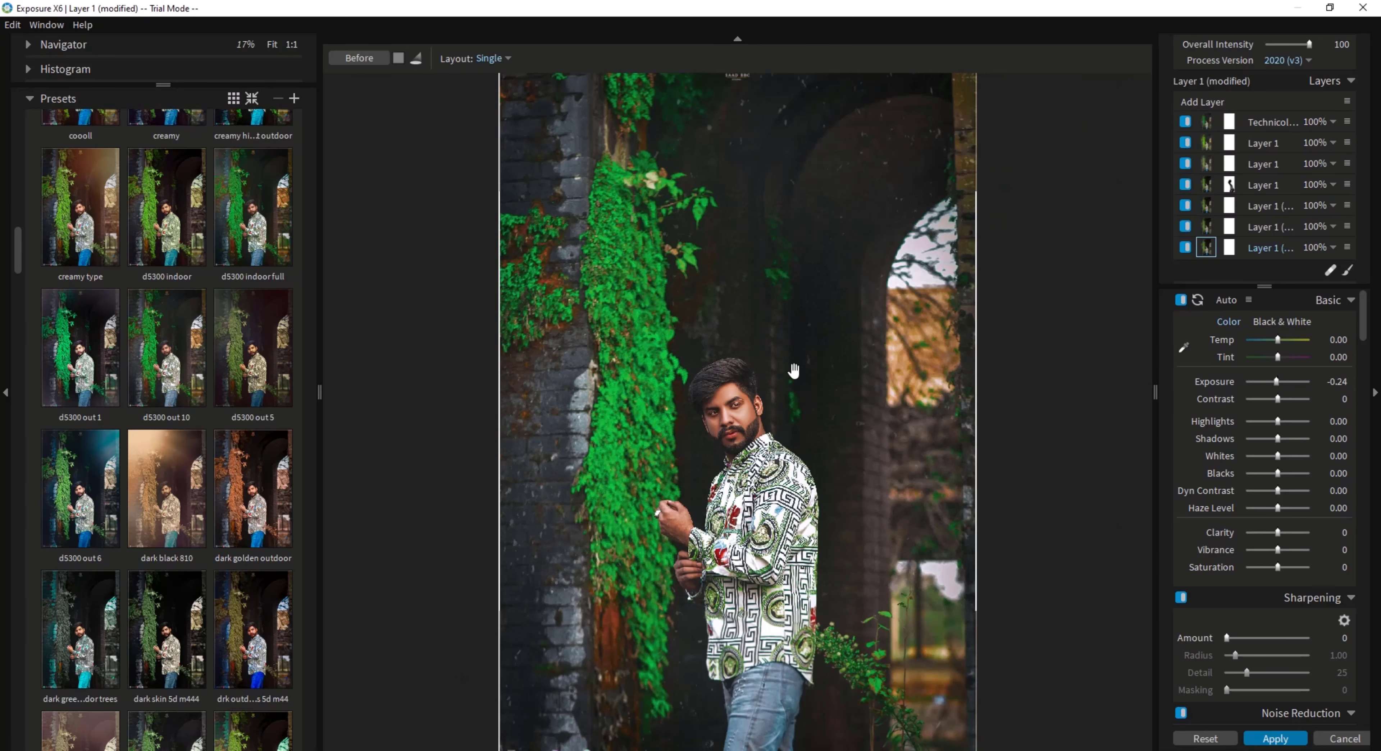
{"action": "scroll", "coordinate": [792, 375], "scroll_direction": "down", "scroll_amount": 1}
{"action": "left_click", "coordinate": [359, 59]}
{"action": "left_click", "coordinate": [359, 59]}
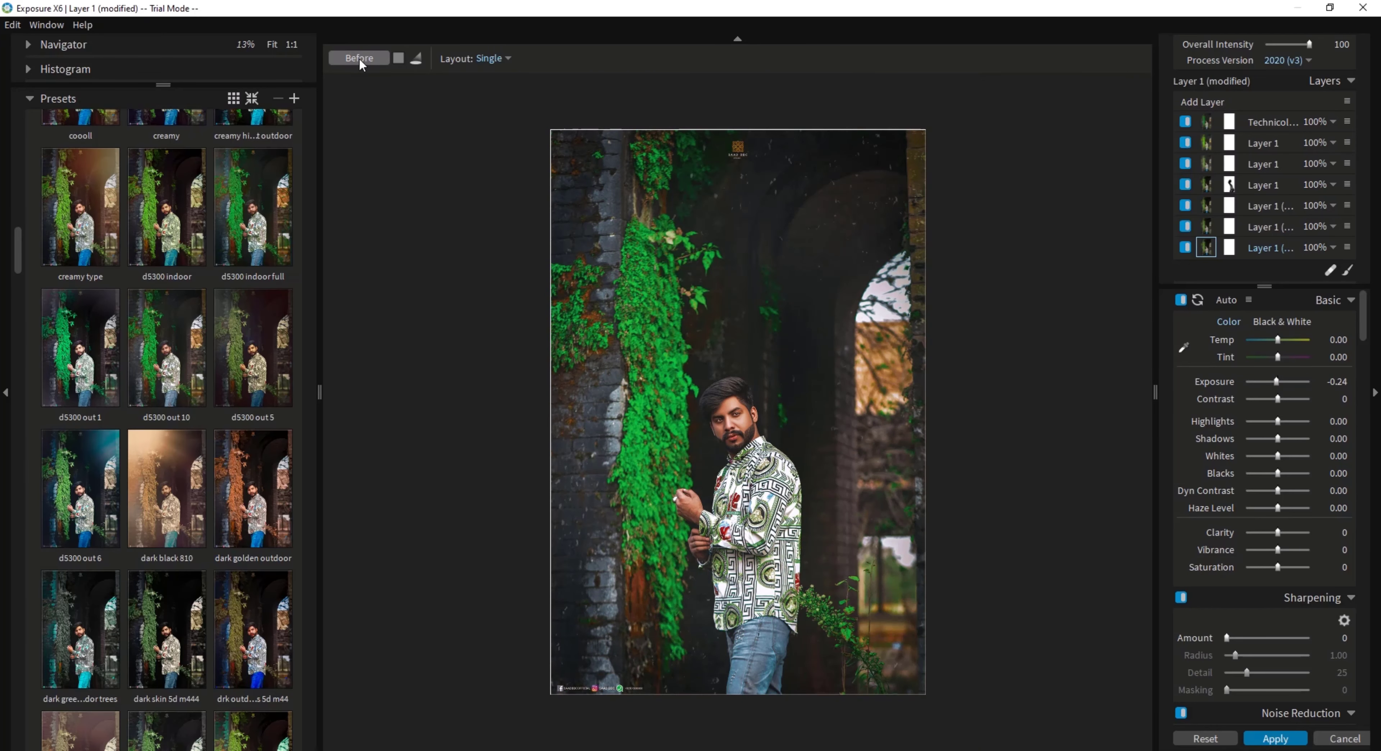
{"action": "left_click", "coordinate": [359, 59]}
{"action": "left_click", "coordinate": [359, 59]}
Compare the original and graded versions of the man's face and shirt up close.
{"action": "scroll", "coordinate": [727, 374], "scroll_direction": "up", "scroll_amount": 3}
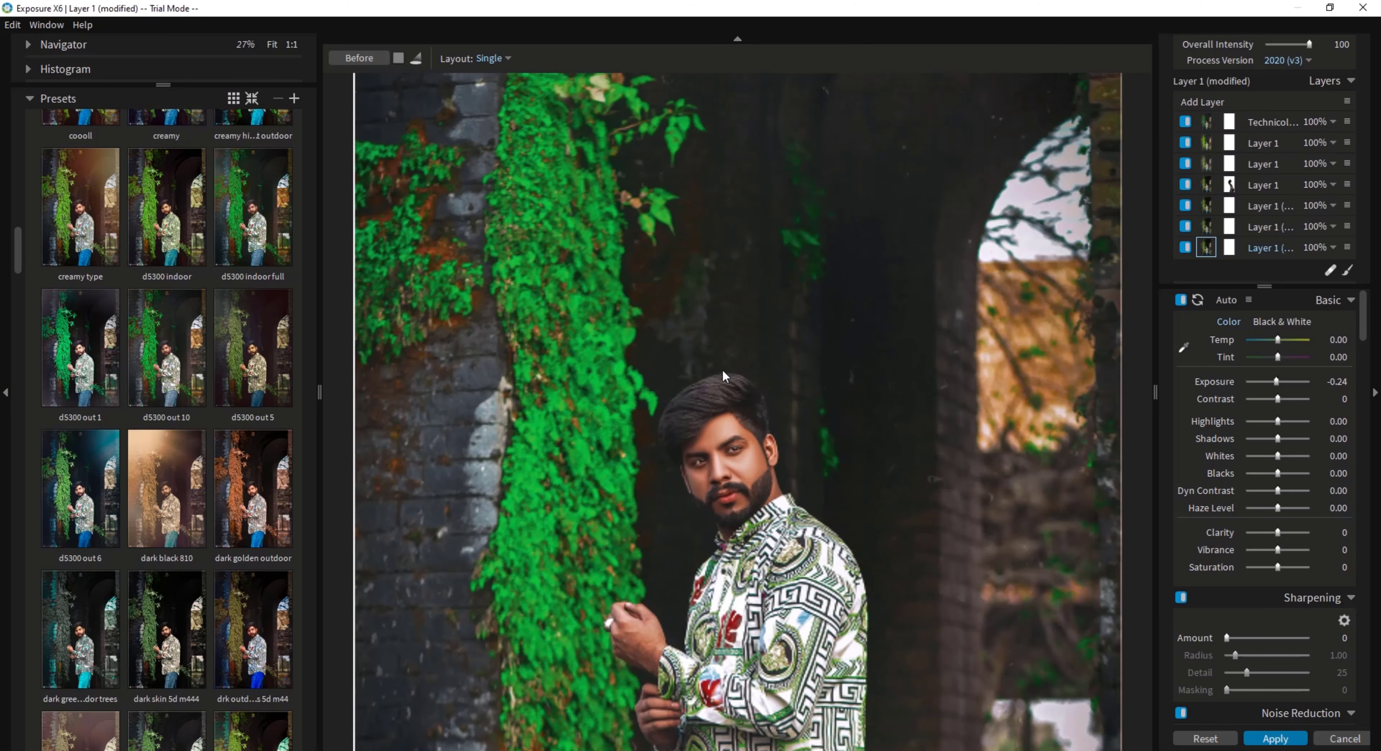
{"action": "left_click", "coordinate": [358, 58]}
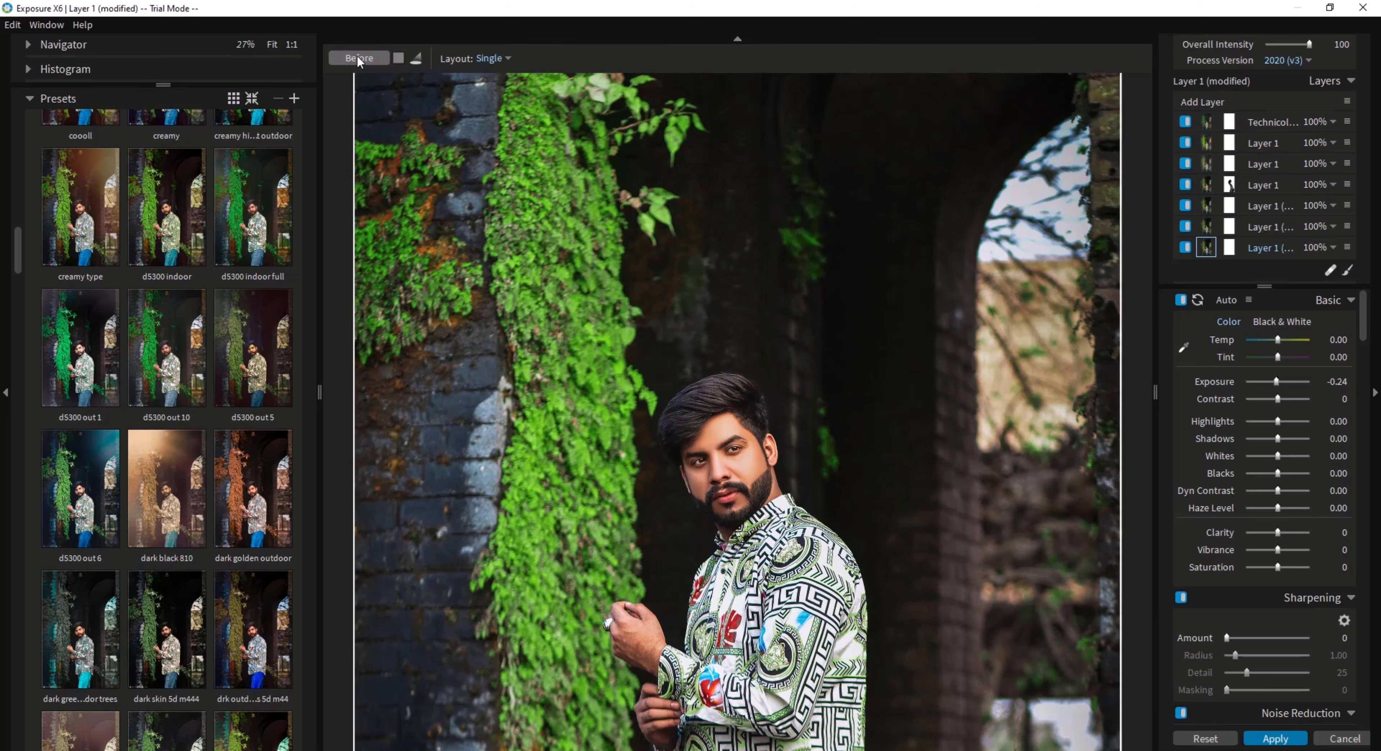
{"action": "left_click", "coordinate": [358, 58]}
{"action": "left_click", "coordinate": [358, 58]}
{"action": "left_click", "coordinate": [358, 58]}
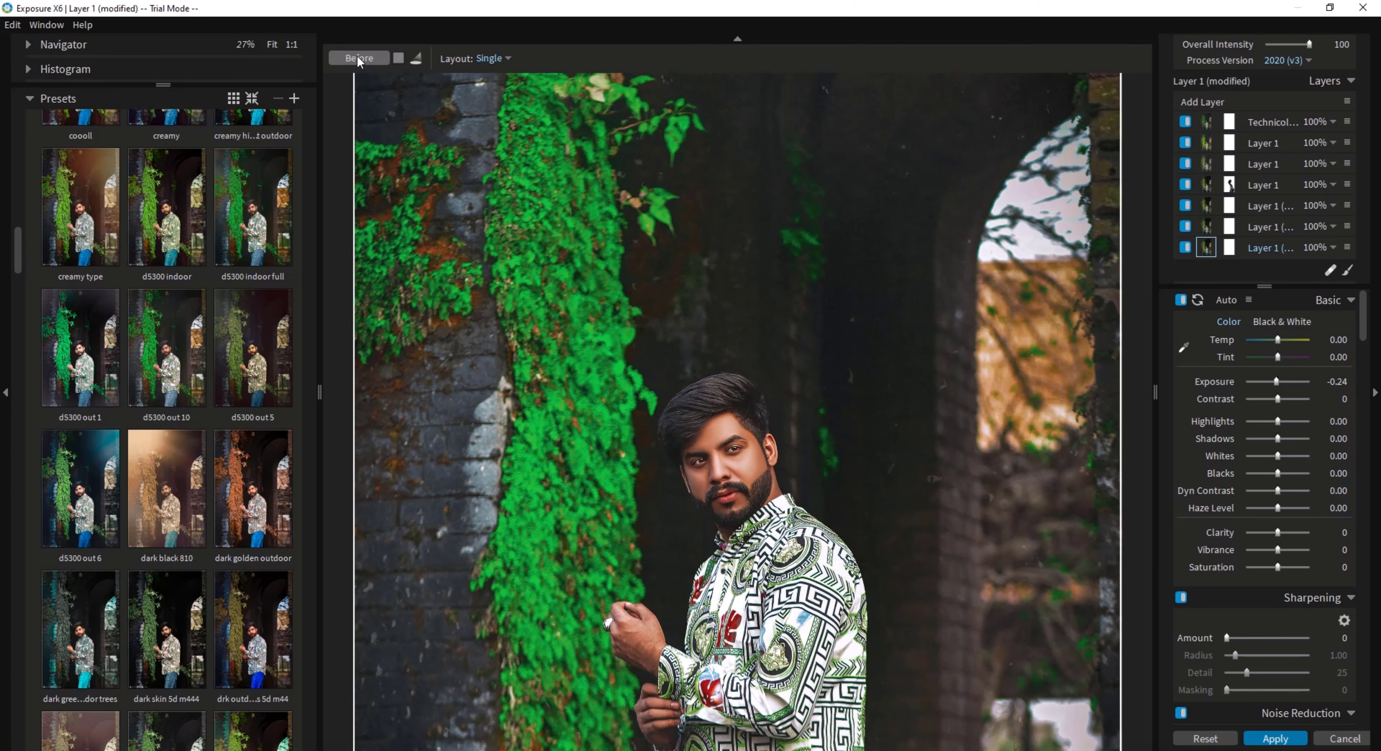
{"action": "left_click", "coordinate": [359, 58]}
{"action": "left_click", "coordinate": [358, 57]}
Try the "dark golden outdoor" preset from My Presets on the photo.
{"action": "scroll", "coordinate": [633, 306], "scroll_direction": "down", "scroll_amount": 4}
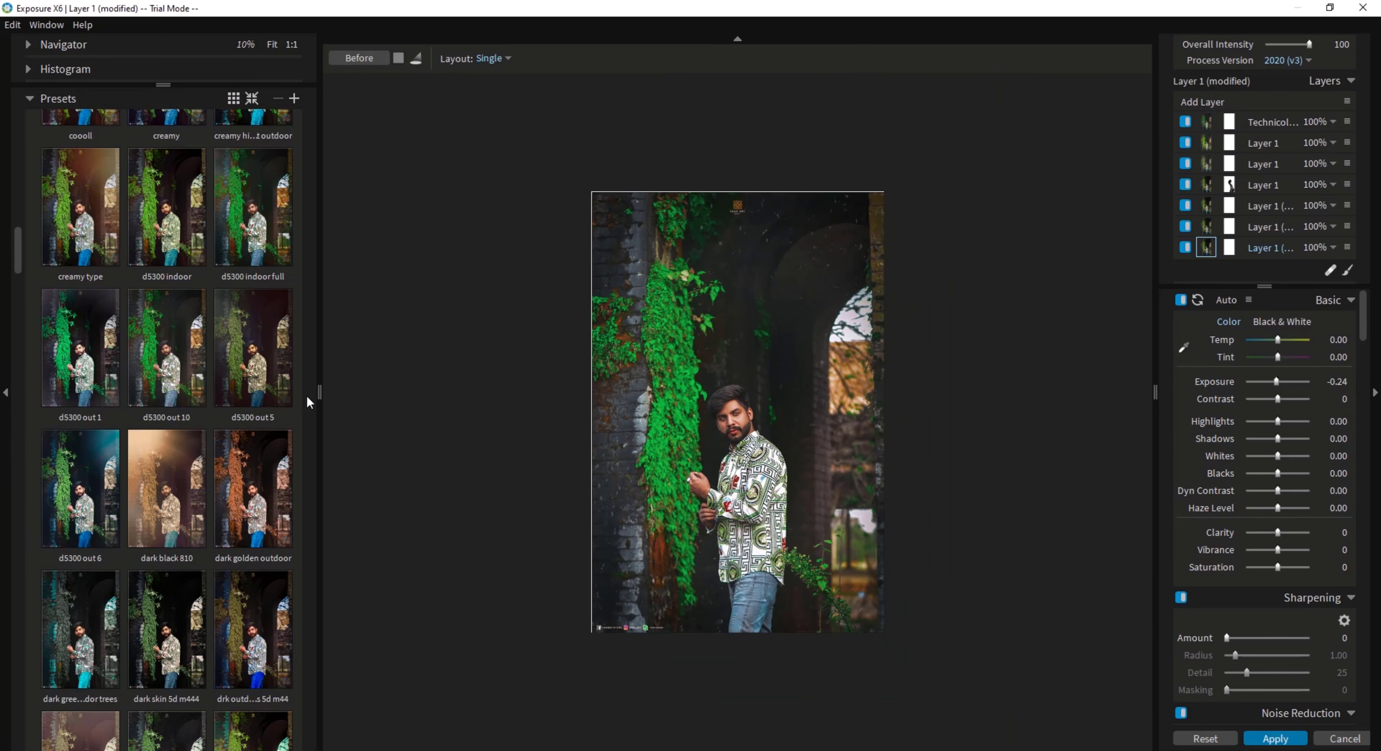
{"action": "scroll", "coordinate": [239, 436], "scroll_direction": "down", "scroll_amount": 2}
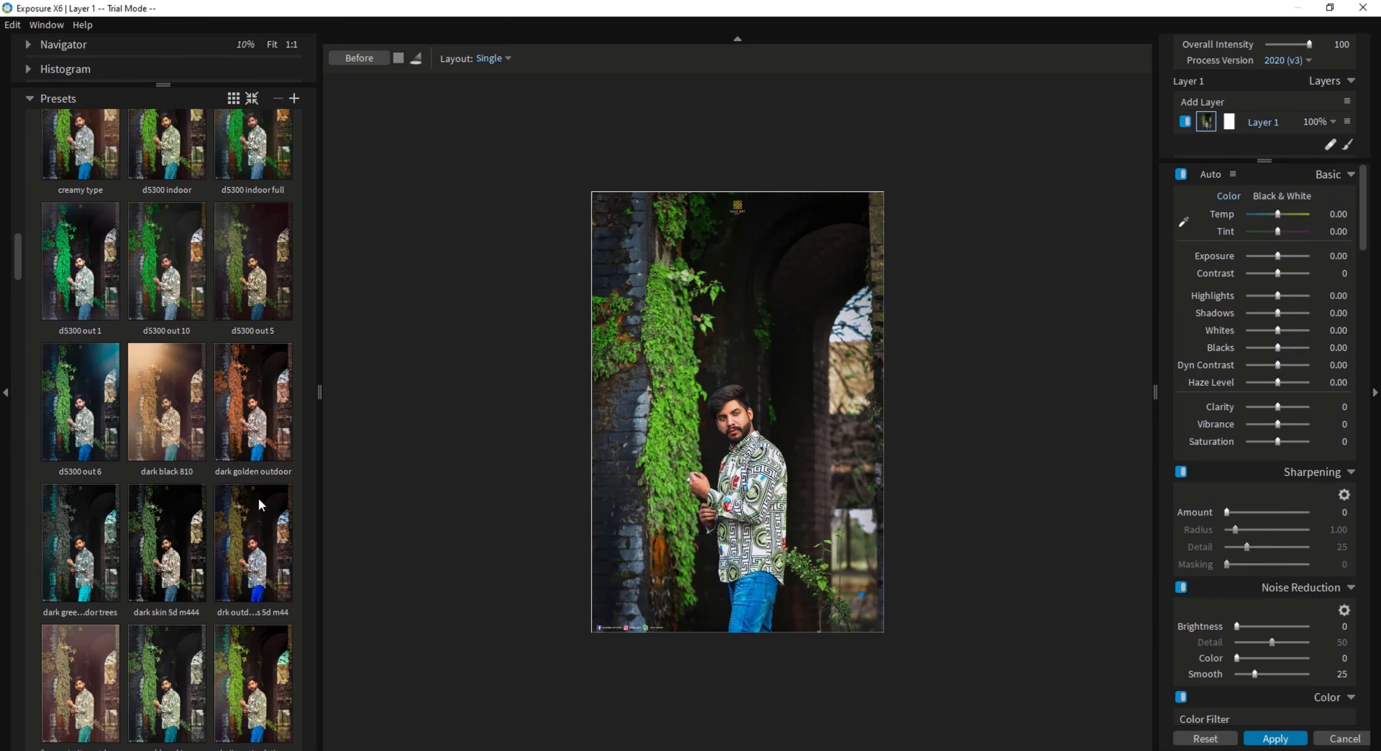
{"action": "left_click", "coordinate": [254, 389]}
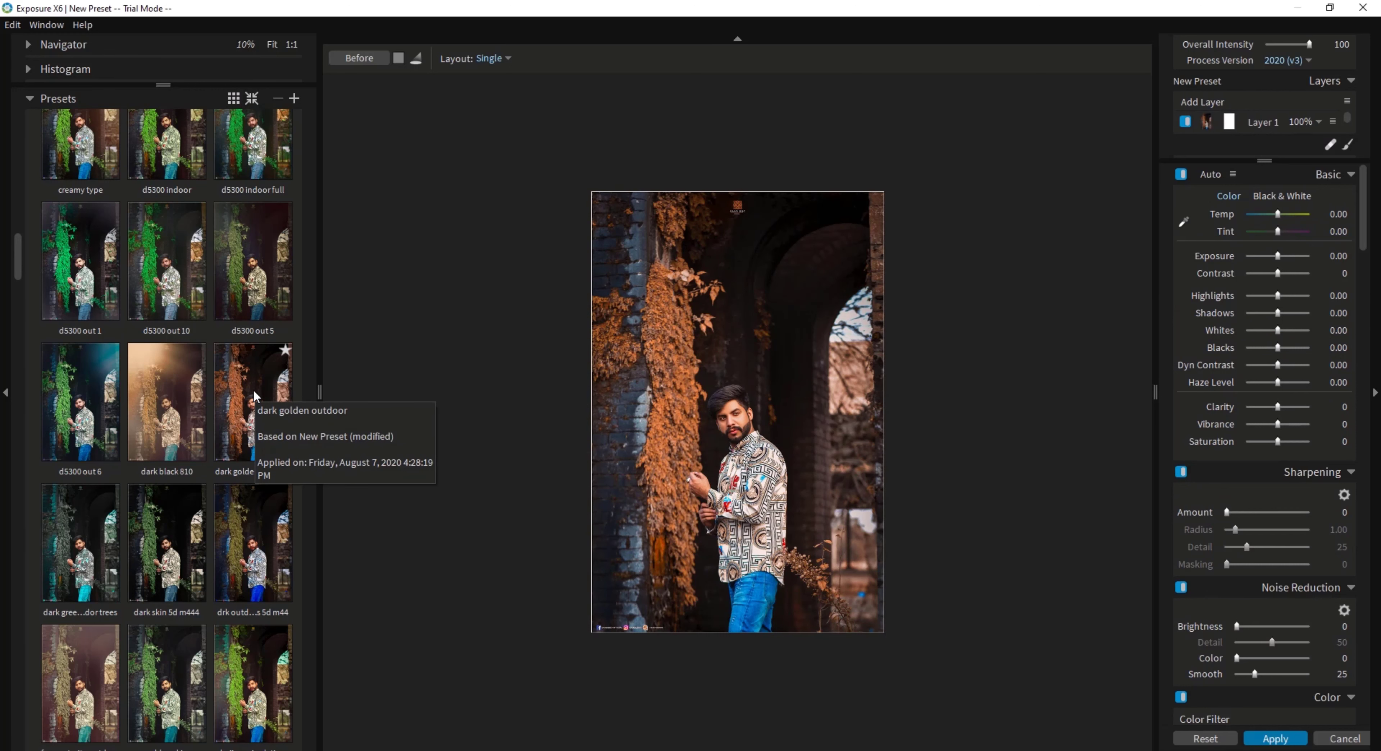
{"action": "scroll", "coordinate": [253, 390], "scroll_direction": "down", "scroll_amount": 3}
{"action": "left_click", "coordinate": [253, 389]}
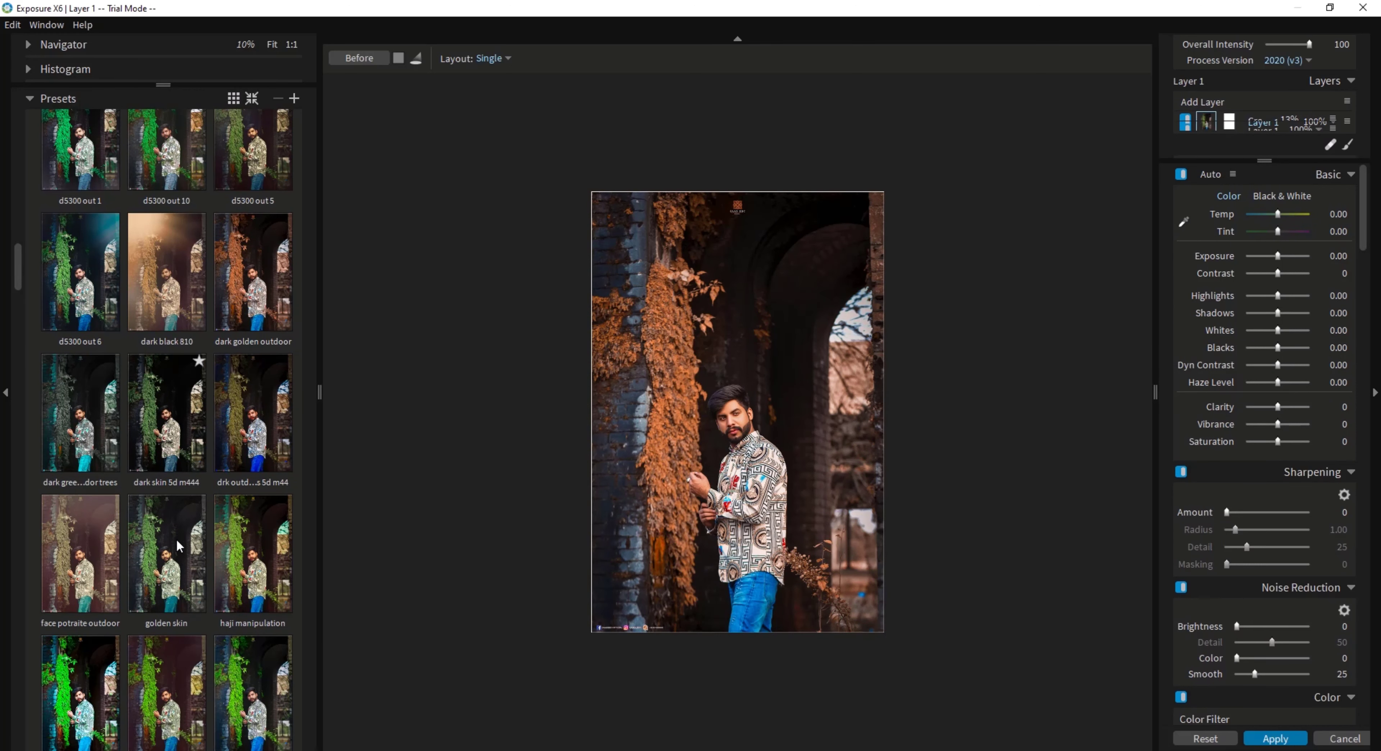
Apply the "indooooor presettt" preset from My Presets to the photo.
{"action": "scroll", "coordinate": [186, 542], "scroll_direction": "down", "scroll_amount": 4}
{"action": "left_click", "coordinate": [185, 542]}
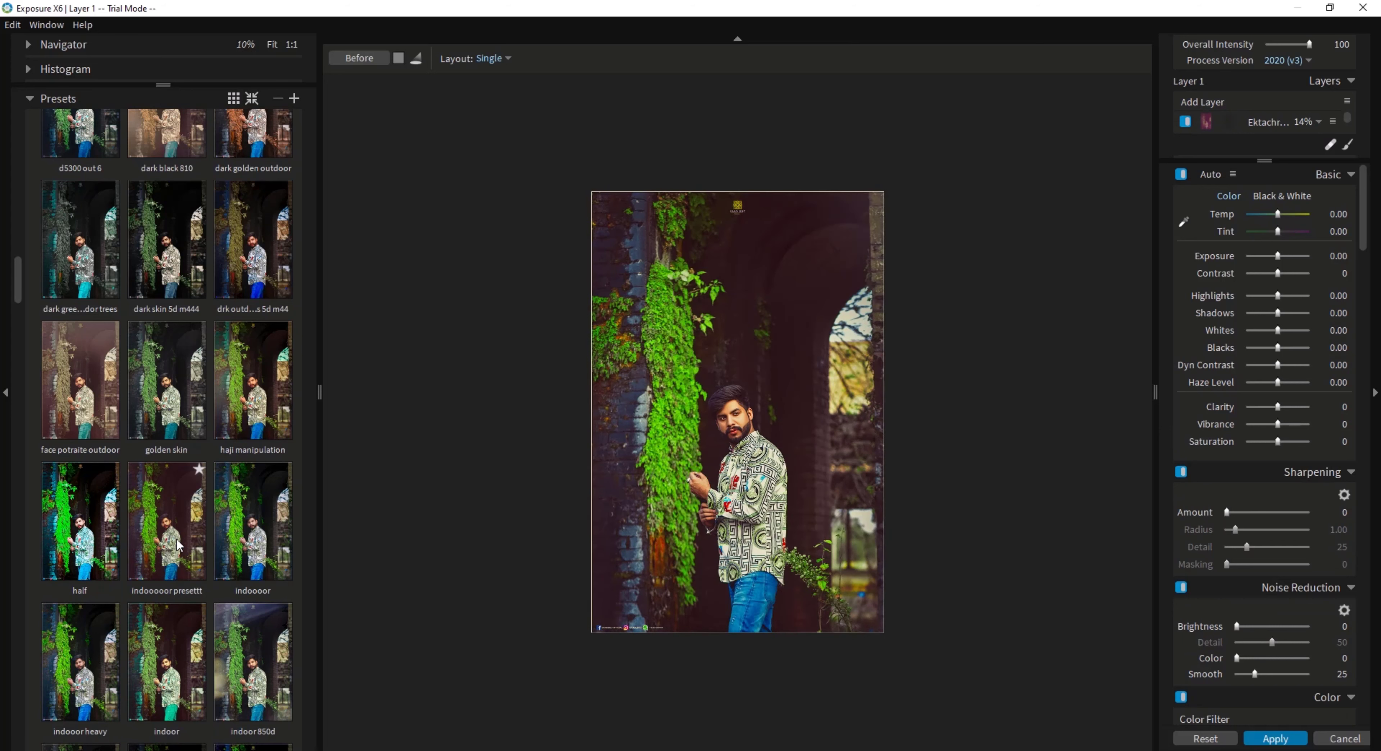
{"action": "left_click", "coordinate": [173, 533]}
{"action": "scroll", "coordinate": [826, 308], "scroll_direction": "up", "scroll_amount": 4}
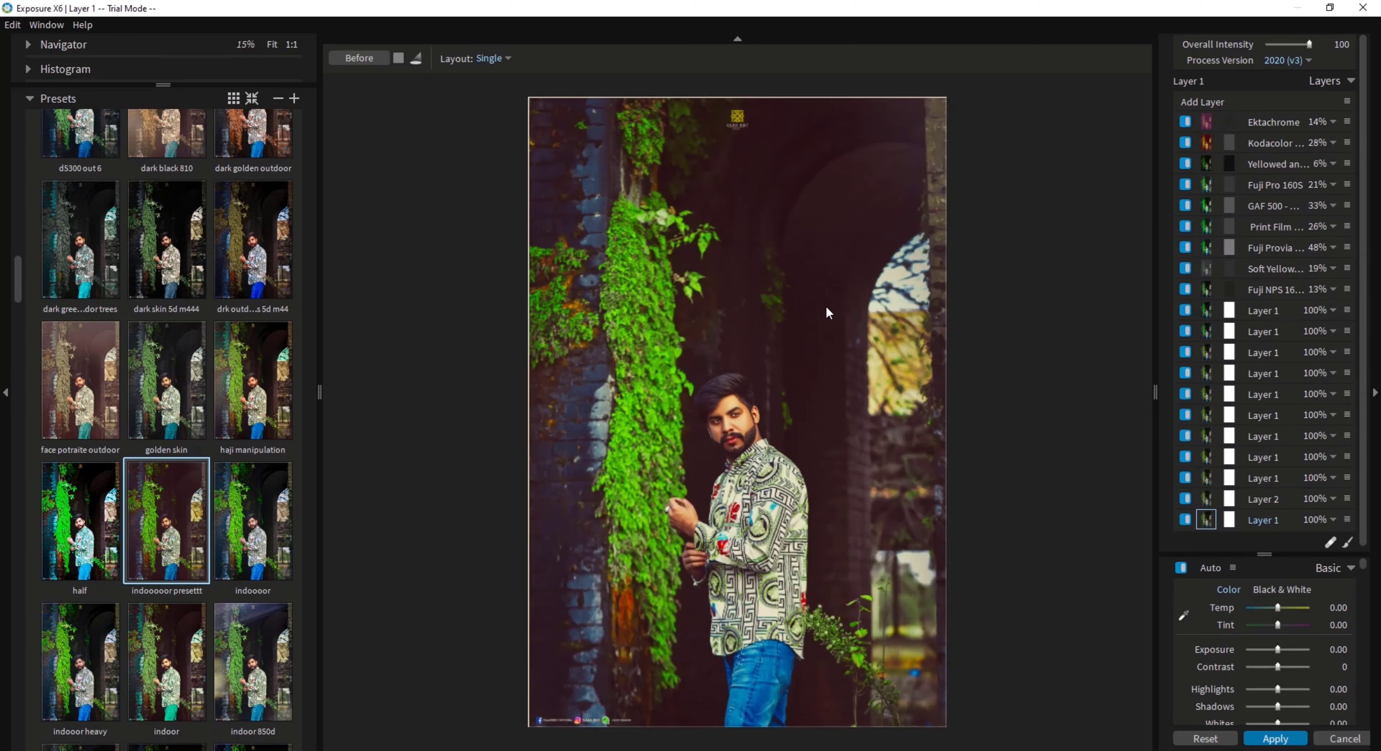
Add a new layer above the preset's layers and enable its Light Effect overlay.
{"action": "left_click", "coordinate": [1201, 102]}
{"action": "scroll", "coordinate": [1266, 656], "scroll_direction": "down", "scroll_amount": 5}
{"action": "scroll", "coordinate": [1265, 655], "scroll_direction": "down", "scroll_amount": 8}
{"action": "scroll", "coordinate": [748, 523], "scroll_direction": "down", "scroll_amount": 5}
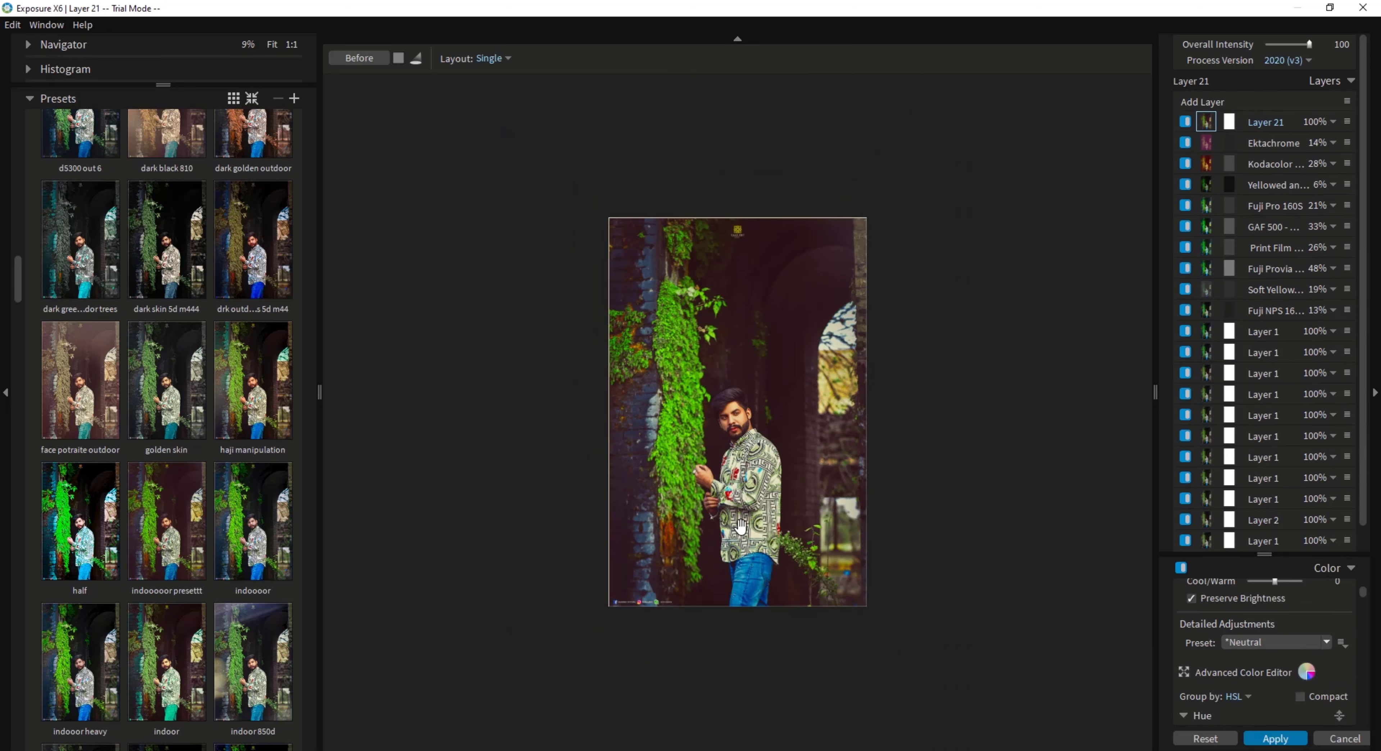
{"action": "scroll", "coordinate": [767, 482], "scroll_direction": "up", "scroll_amount": 1}
{"action": "scroll", "coordinate": [1339, 654], "scroll_direction": "down", "scroll_amount": 4}
{"action": "scroll", "coordinate": [1339, 655], "scroll_direction": "down", "scroll_amount": 6}
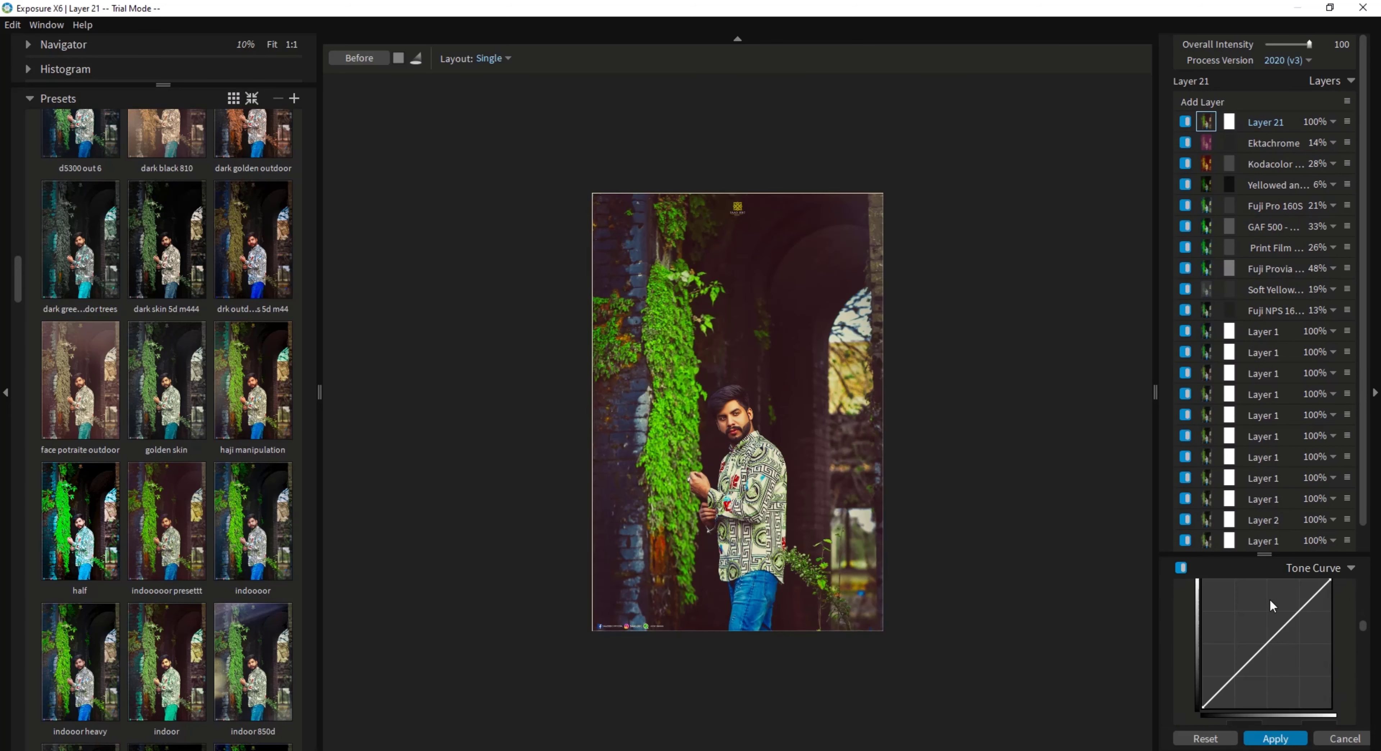
{"action": "left_click_drag", "start_coordinate": [1266, 555], "coordinate": [1265, 138]}
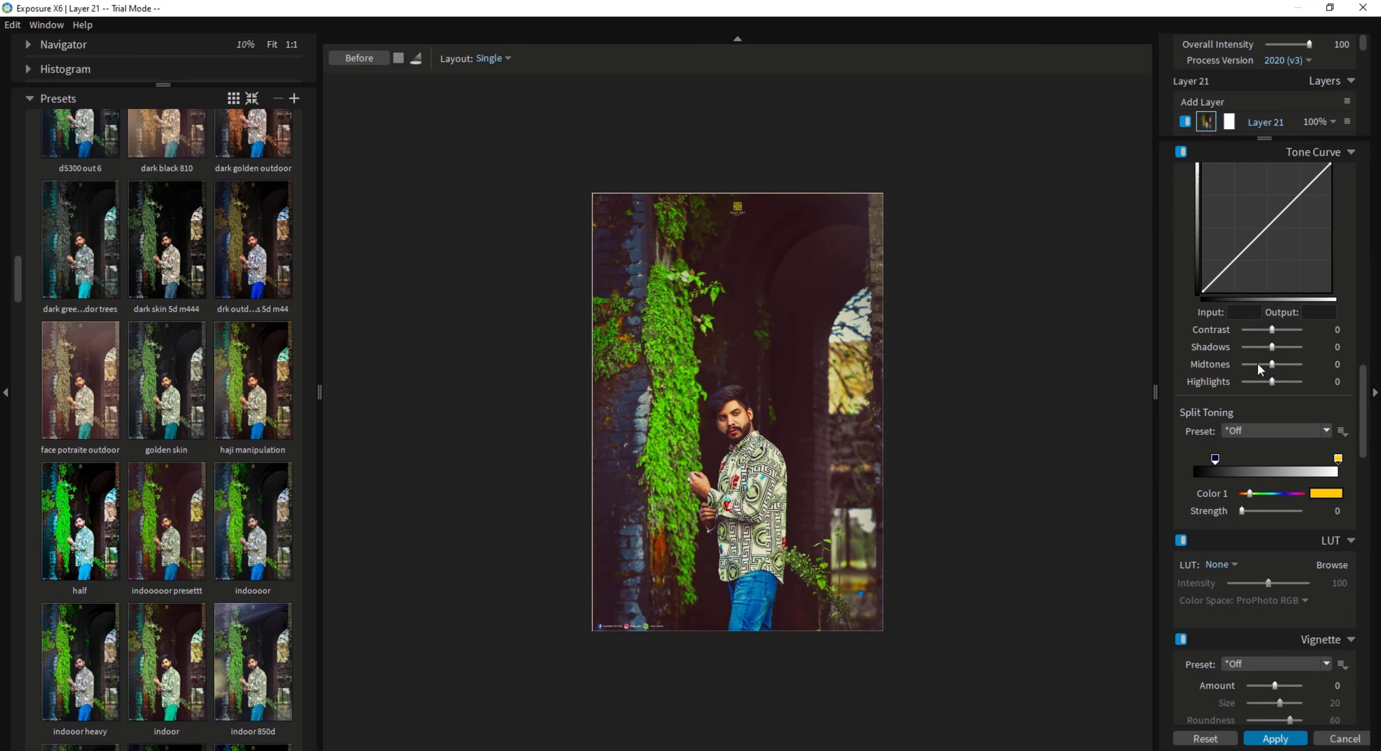
{"action": "scroll", "coordinate": [1270, 376], "scroll_direction": "down", "scroll_amount": 10}
{"action": "left_click", "coordinate": [1183, 491]}
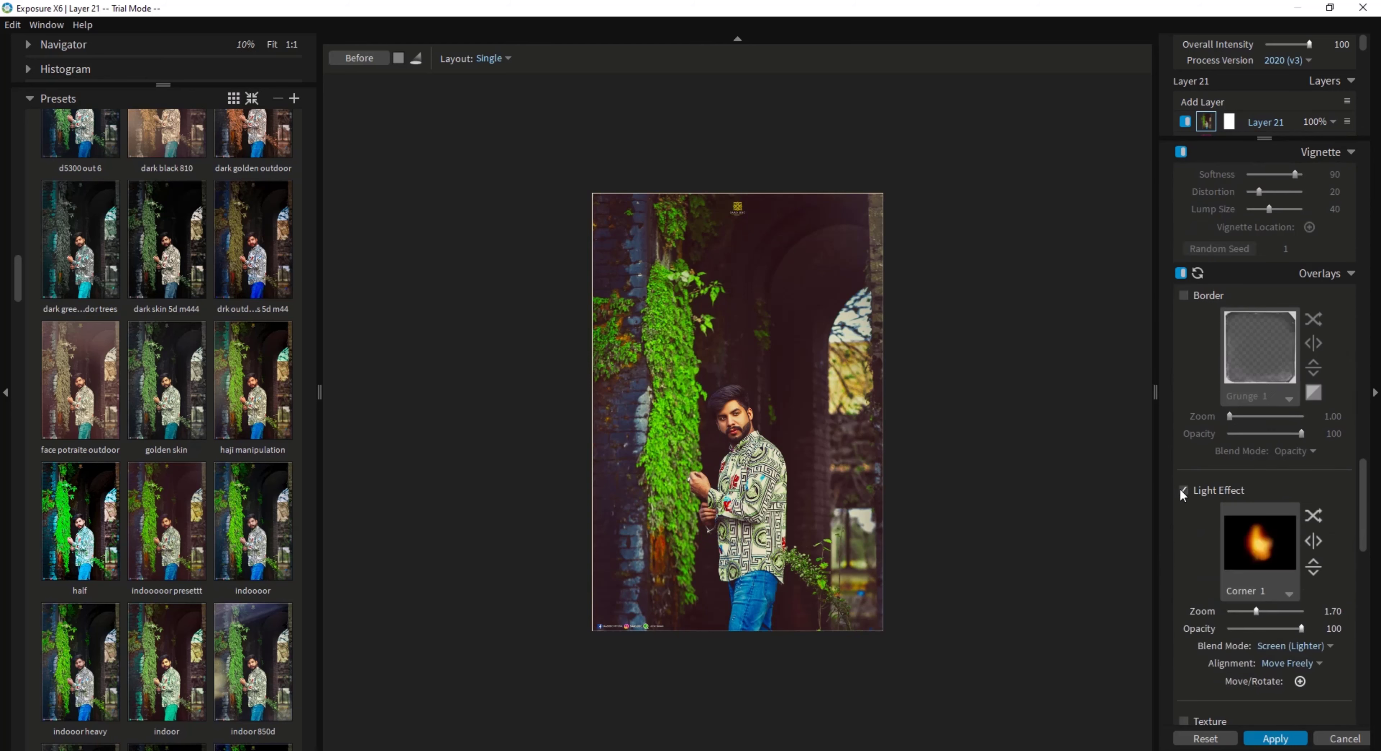
Use the Corner 3 light effect, place it beside the arch at the photo's right edge, and set its opacity to 57.
{"action": "left_click", "coordinate": [1245, 531]}
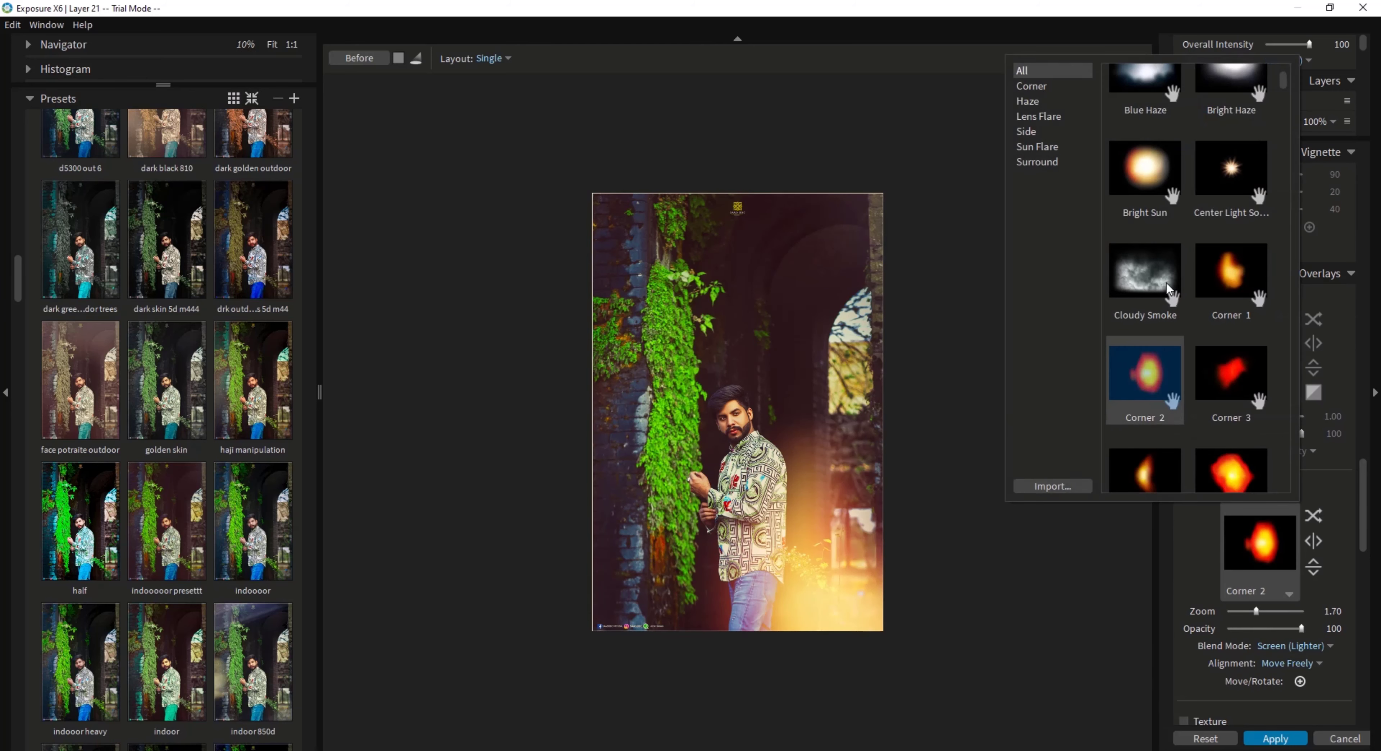
{"action": "left_click", "coordinate": [1230, 376]}
{"action": "left_click_drag", "start_coordinate": [858, 233], "coordinate": [882, 335]}
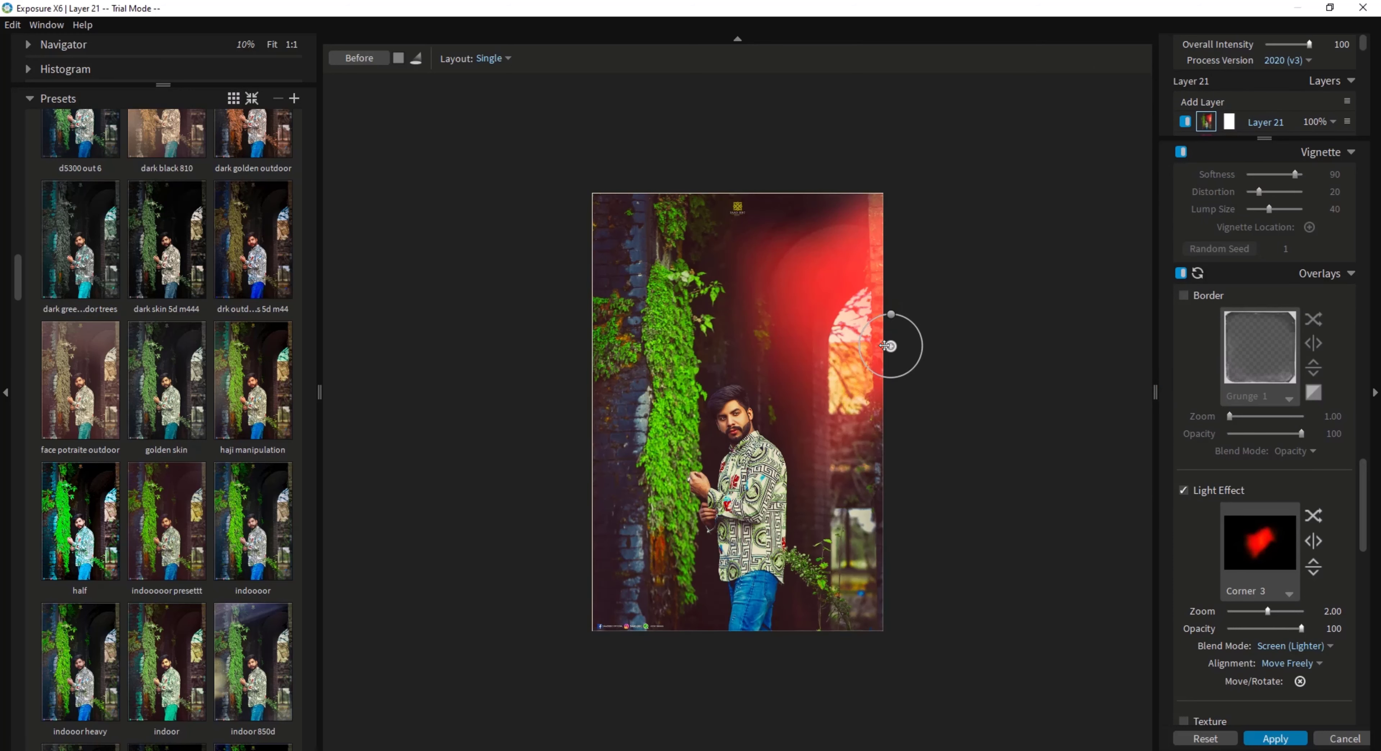
{"action": "left_click", "coordinate": [1269, 630]}
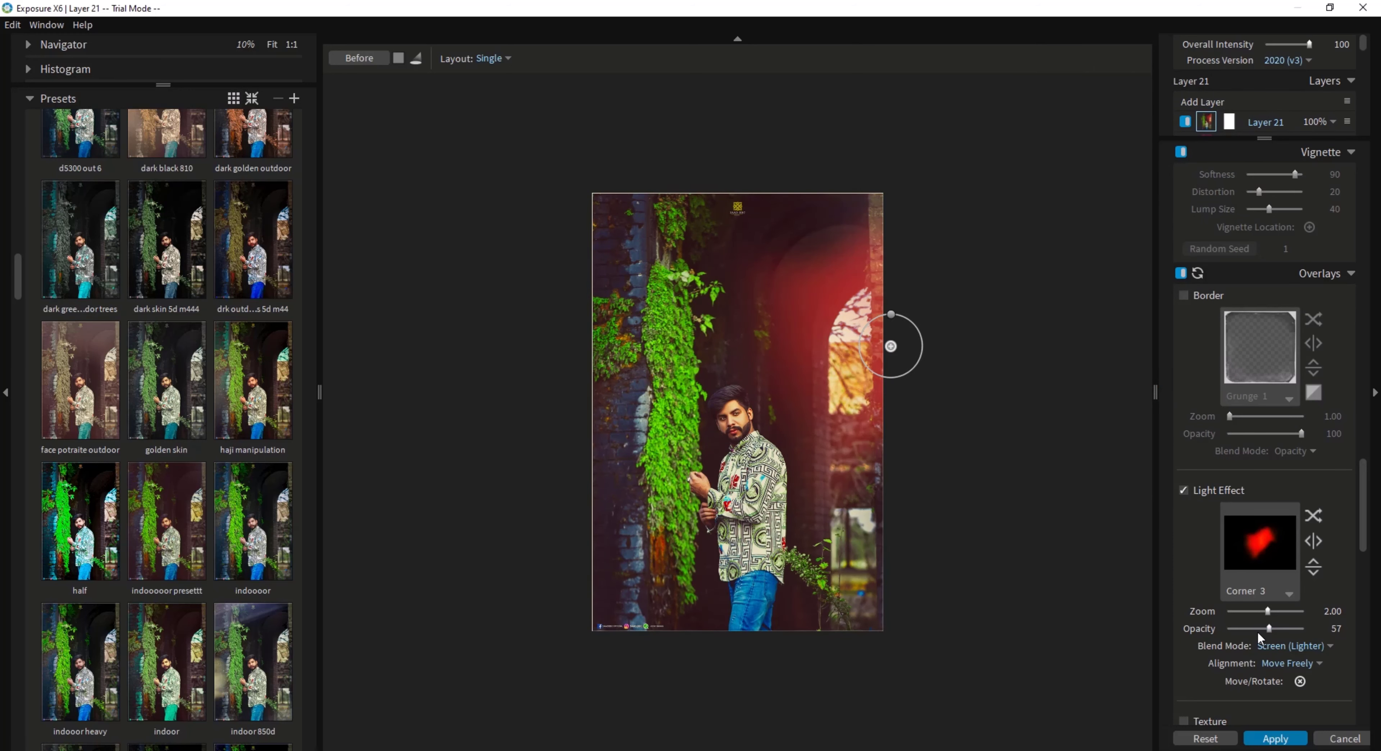
{"action": "scroll", "coordinate": [849, 409], "scroll_direction": "up", "scroll_amount": 1}
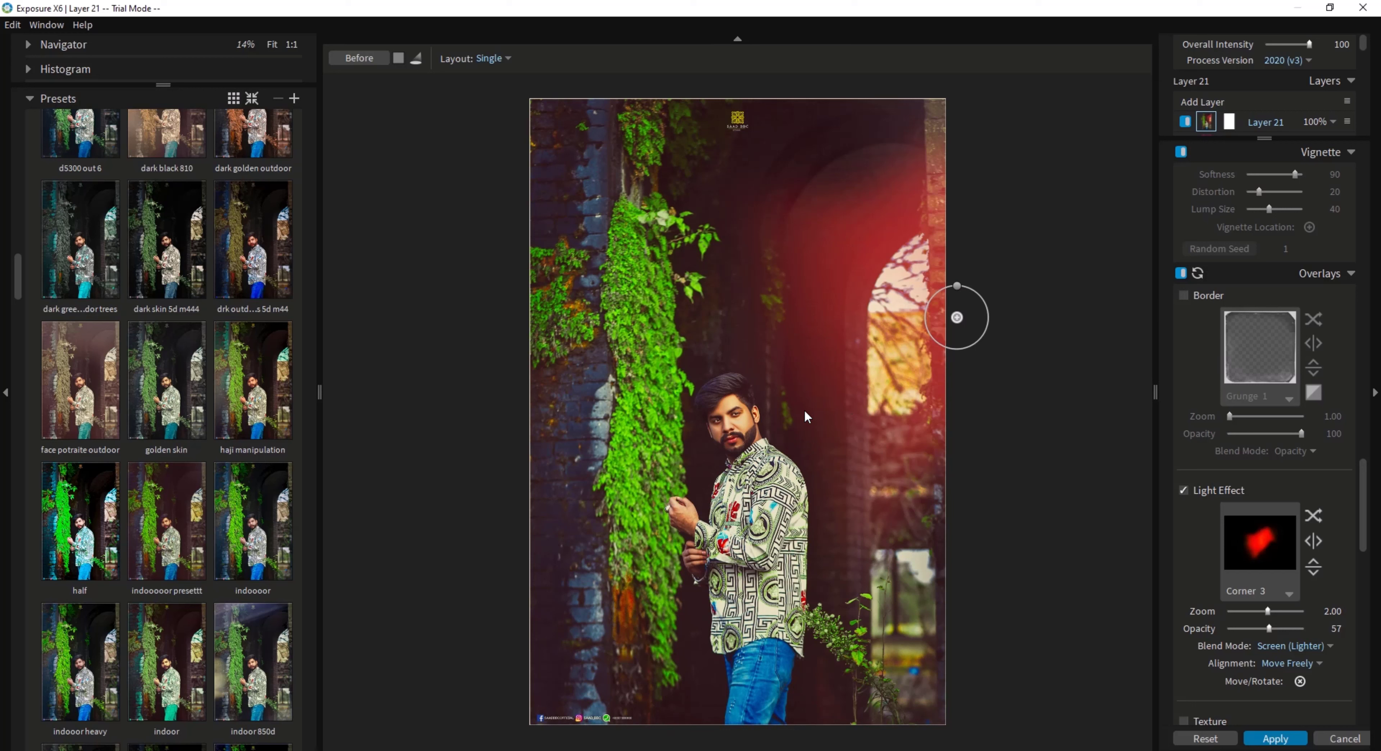
Discard the unsaved edits to return to Photoshop, and show the face in BBC_0152.jpg up close.
{"action": "left_click", "coordinate": [1345, 739]}
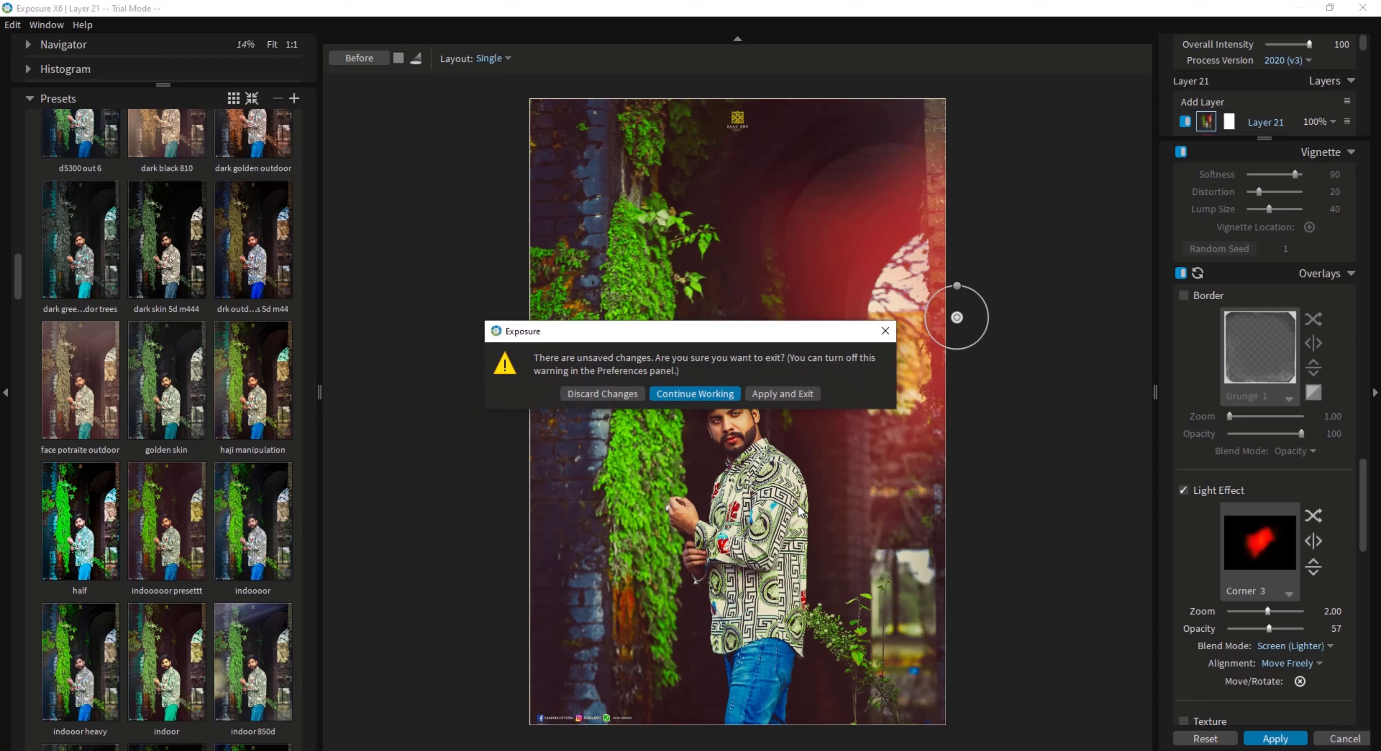
{"action": "left_click", "coordinate": [602, 394]}
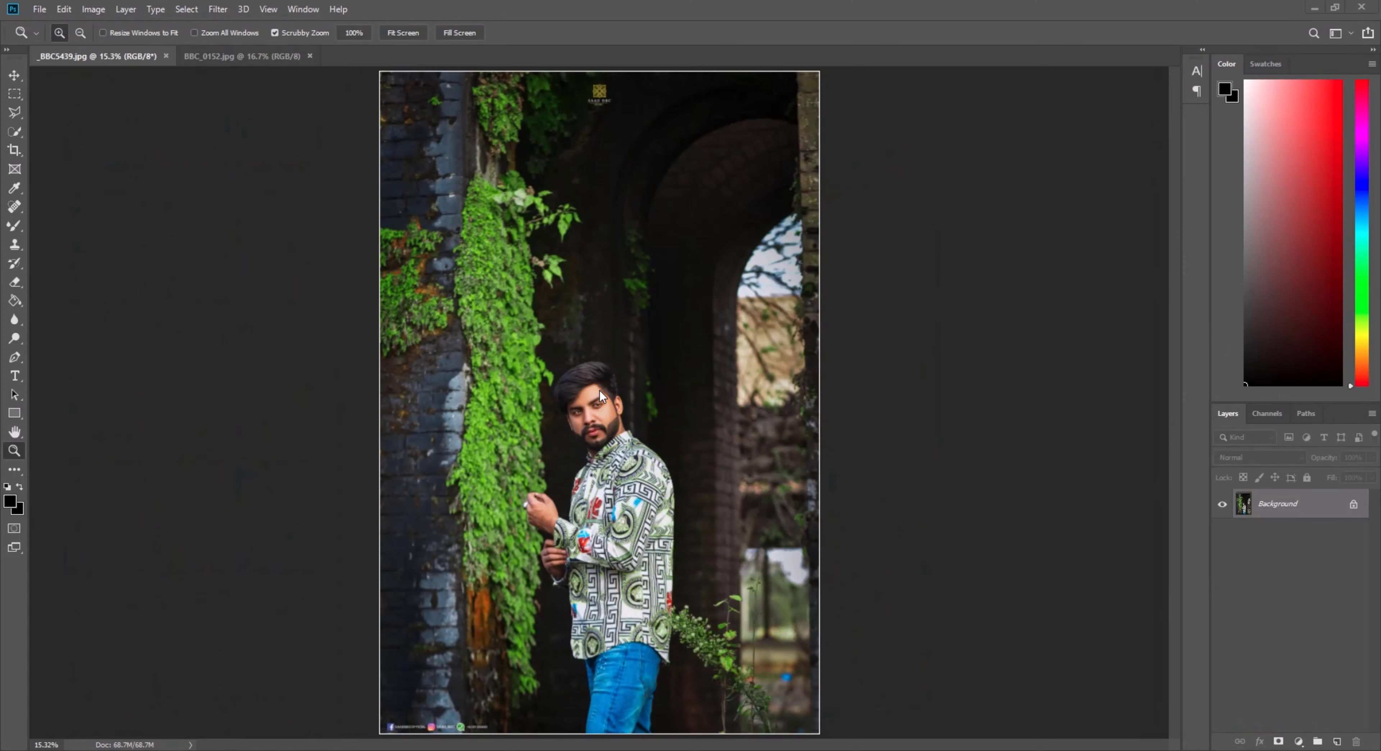
{"action": "left_click", "coordinate": [248, 57]}
{"action": "left_click", "coordinate": [663, 245]}
{"action": "left_click", "coordinate": [663, 245]}
{"action": "left_click", "coordinate": [663, 244]}
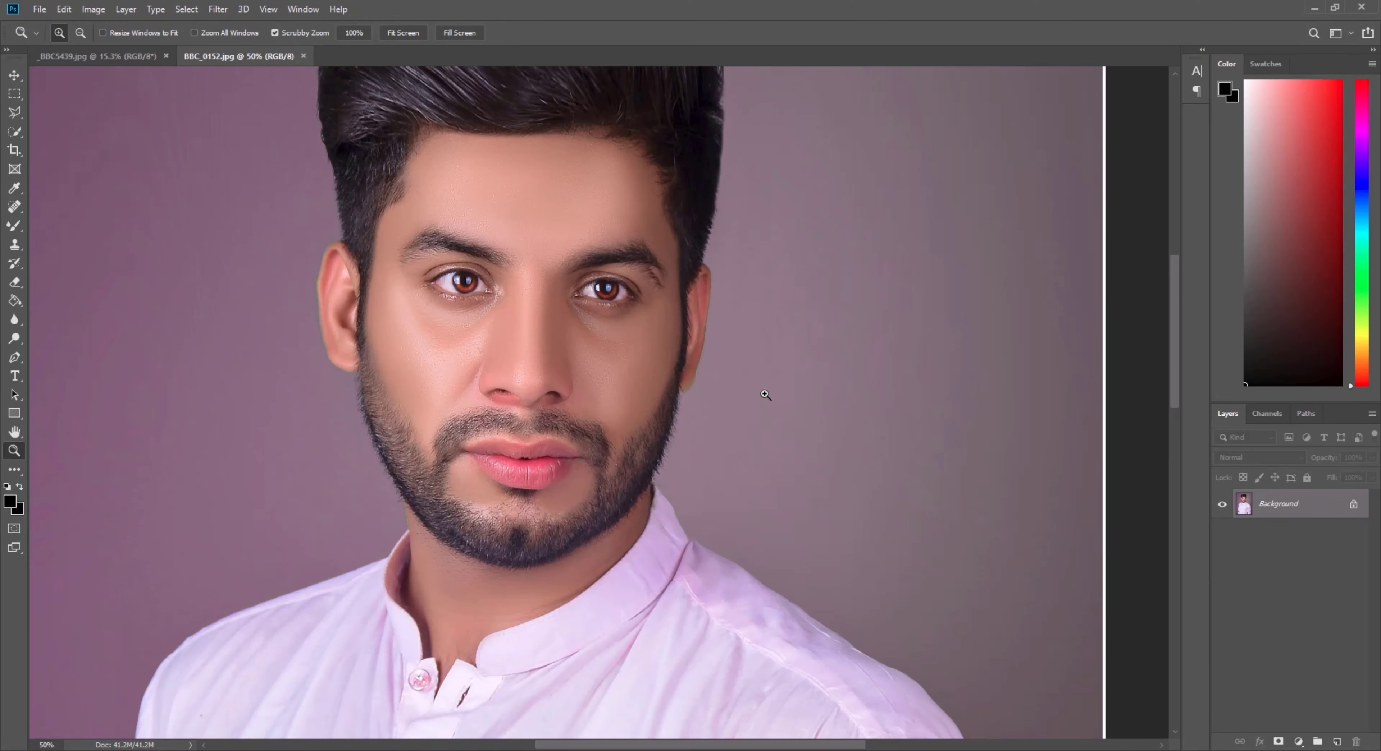
Open the BBC_0152.jpg portrait in the Exposure X6 filter and postpone the trial and new-version notices.
{"action": "left_click", "coordinate": [217, 9]}
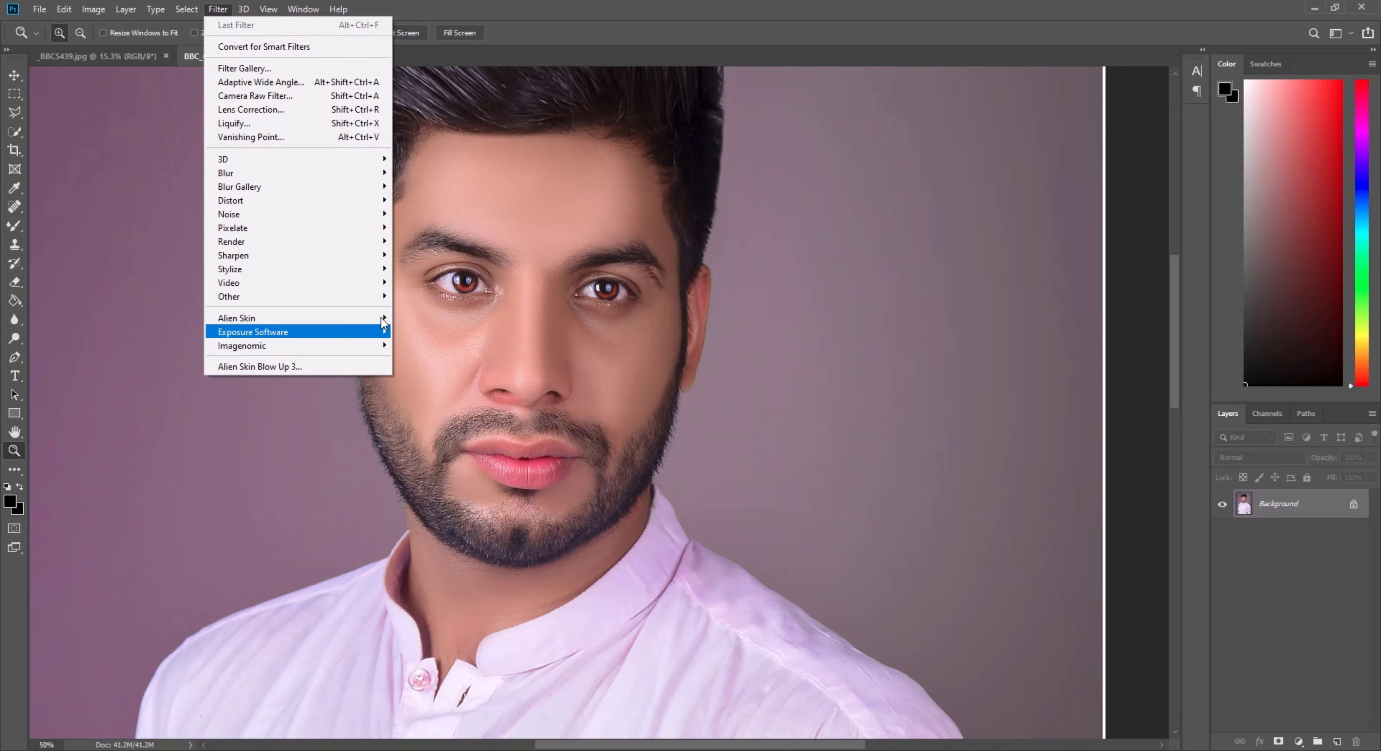
{"action": "mouse_move", "coordinate": [383, 335]}
{"action": "left_click", "coordinate": [429, 345]}
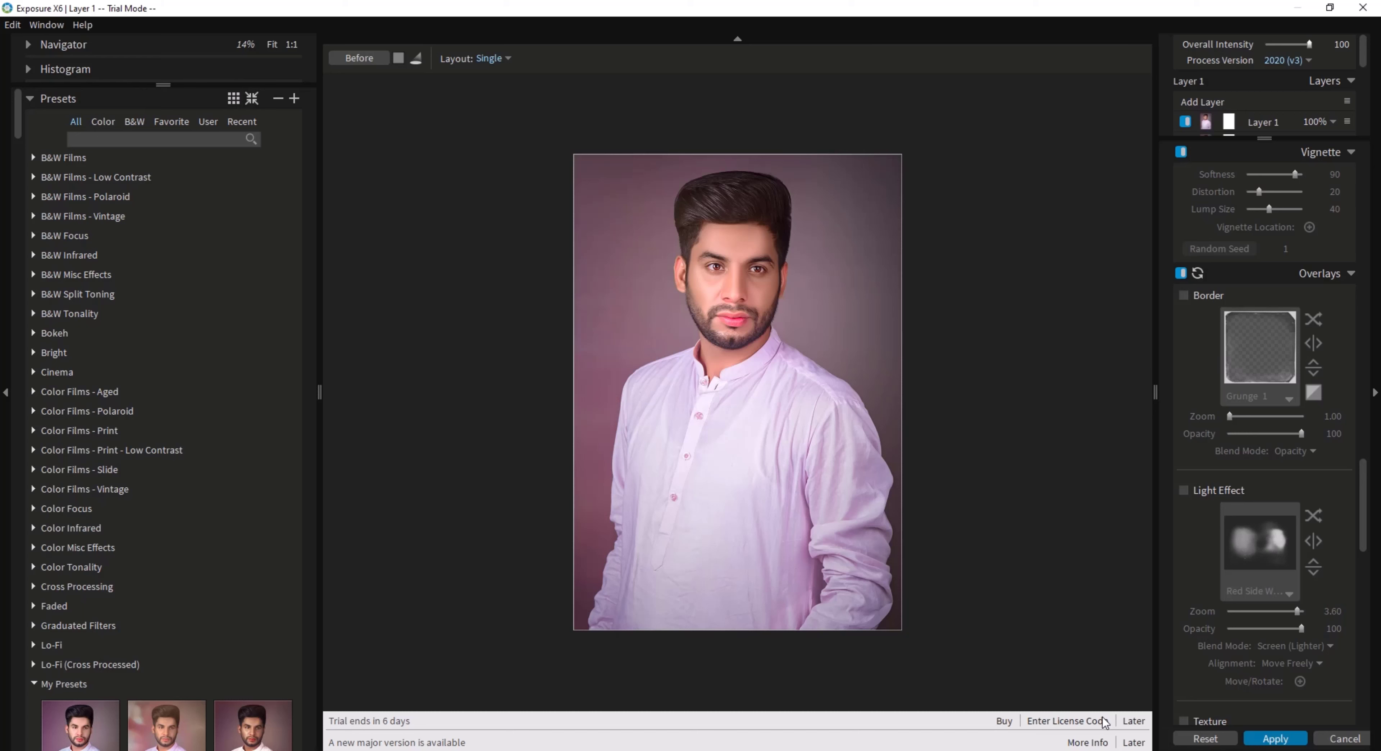
{"action": "left_click", "coordinate": [1135, 722]}
{"action": "left_click", "coordinate": [1132, 742]}
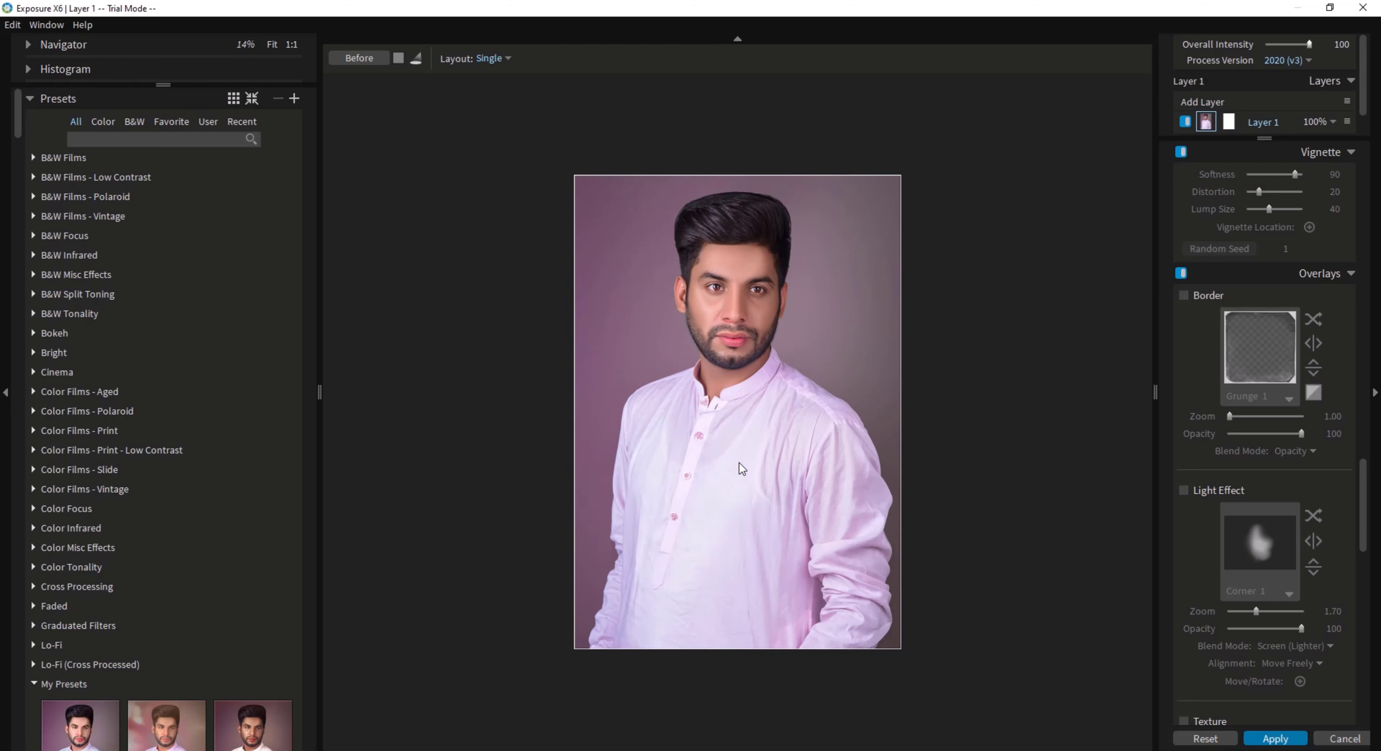
Preview the looks in My Presets on the portrait, from 810 5th manip through blckkkk to brnd.
{"action": "scroll", "coordinate": [128, 604], "scroll_direction": "down", "scroll_amount": 5}
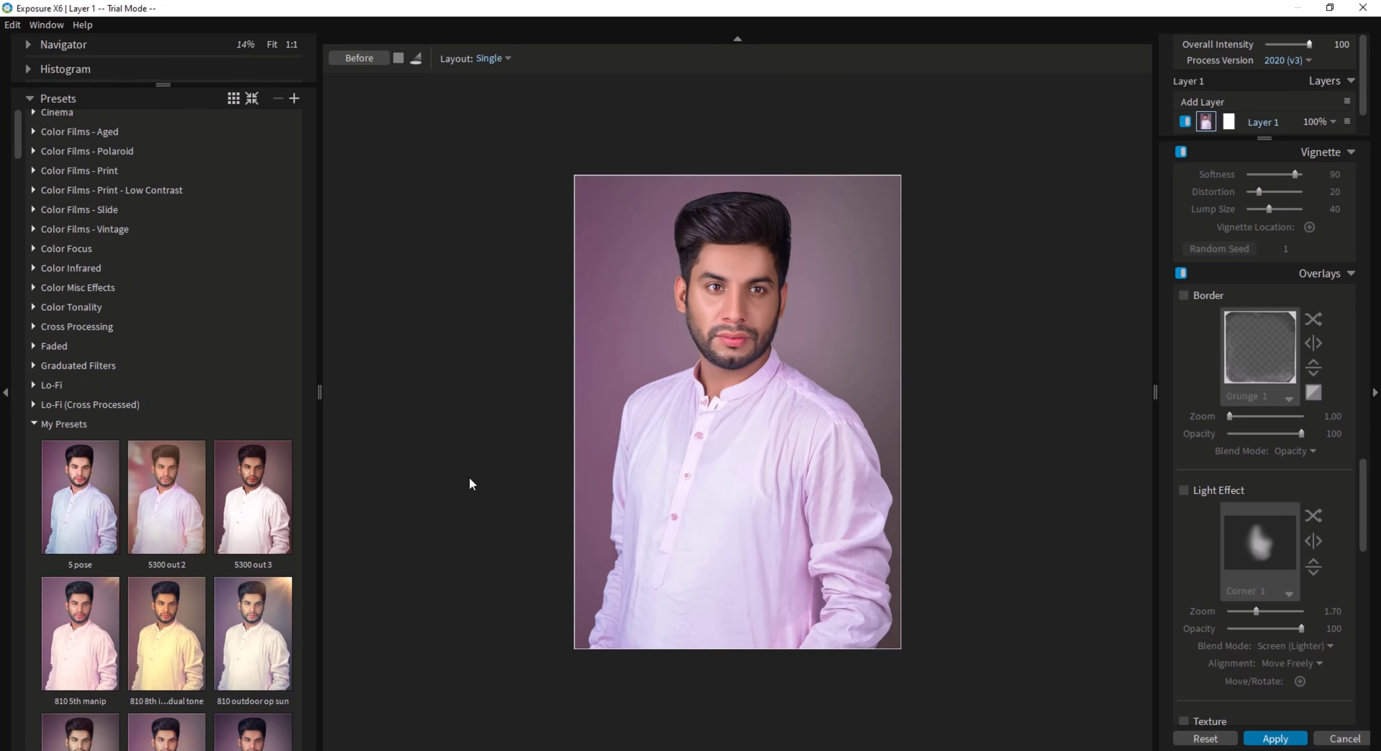
{"action": "scroll", "coordinate": [649, 449], "scroll_direction": "up", "scroll_amount": 4}
{"action": "left_click_drag", "start_coordinate": [659, 452], "coordinate": [667, 536]}
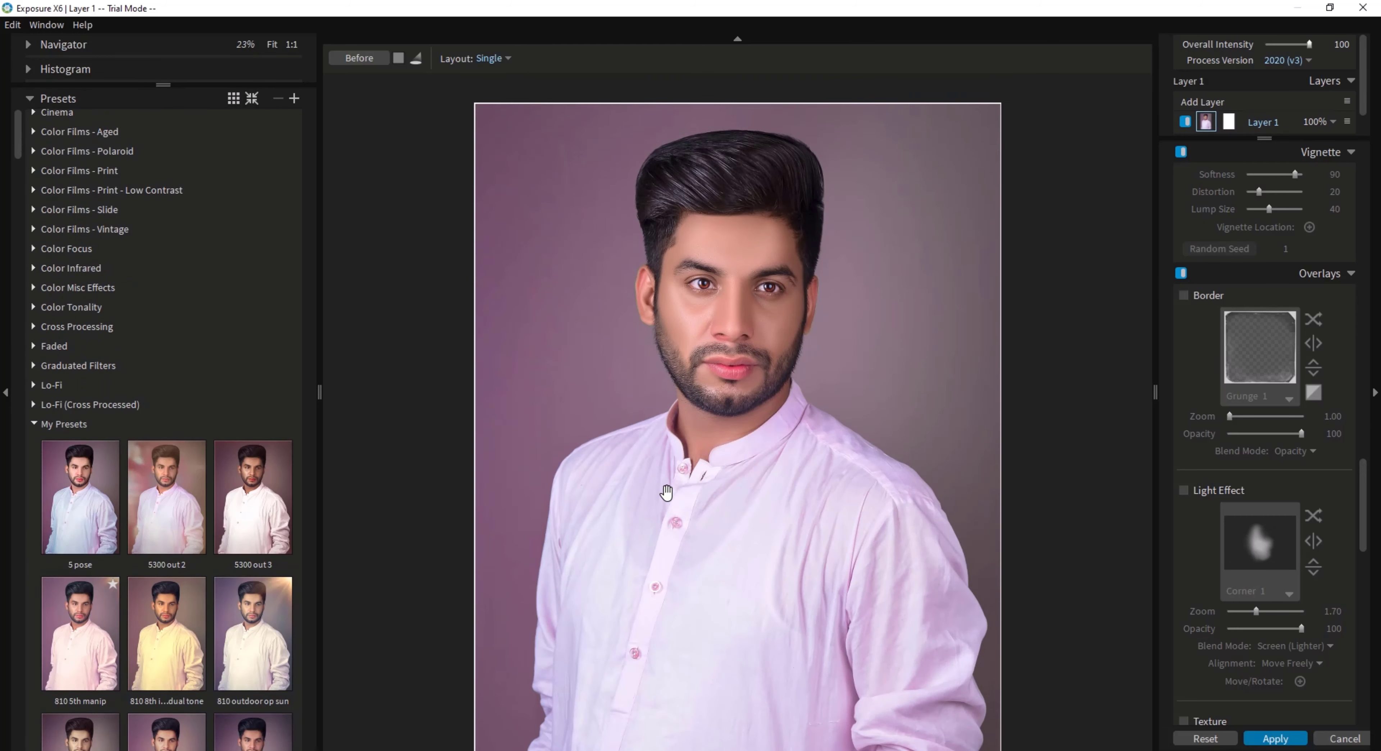
{"action": "left_click", "coordinate": [75, 627]}
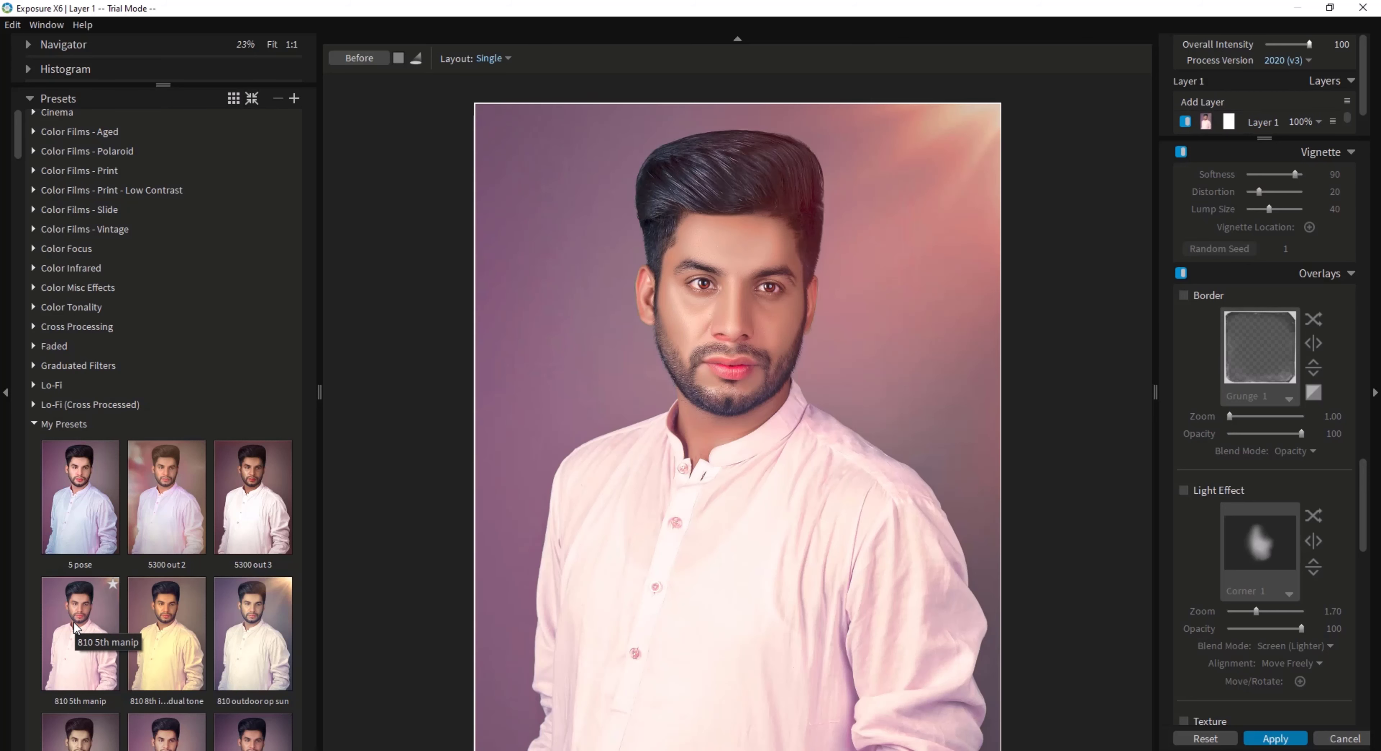
{"action": "left_click", "coordinate": [178, 636]}
{"action": "scroll", "coordinate": [271, 628], "scroll_direction": "down", "scroll_amount": 4}
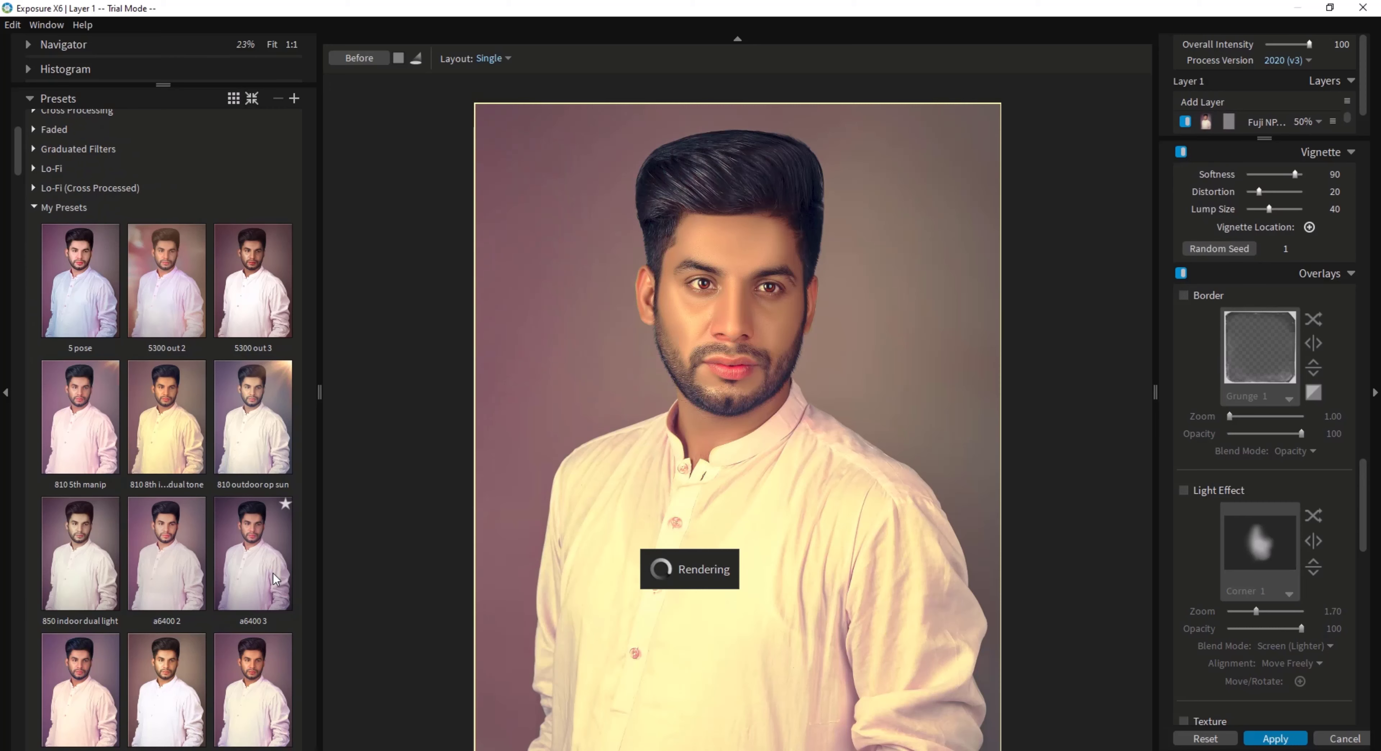
{"action": "scroll", "coordinate": [273, 578], "scroll_direction": "down", "scroll_amount": 3}
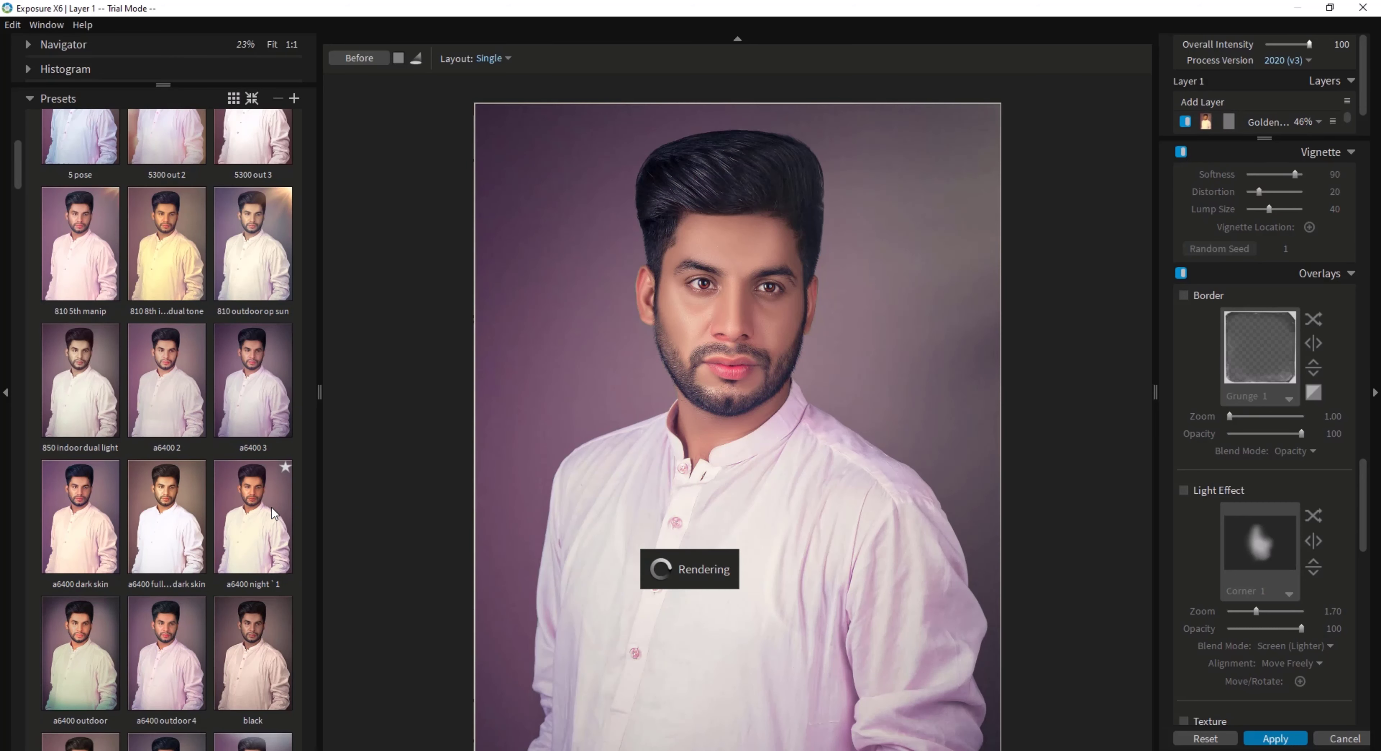
{"action": "scroll", "coordinate": [269, 518], "scroll_direction": "down", "scroll_amount": 2}
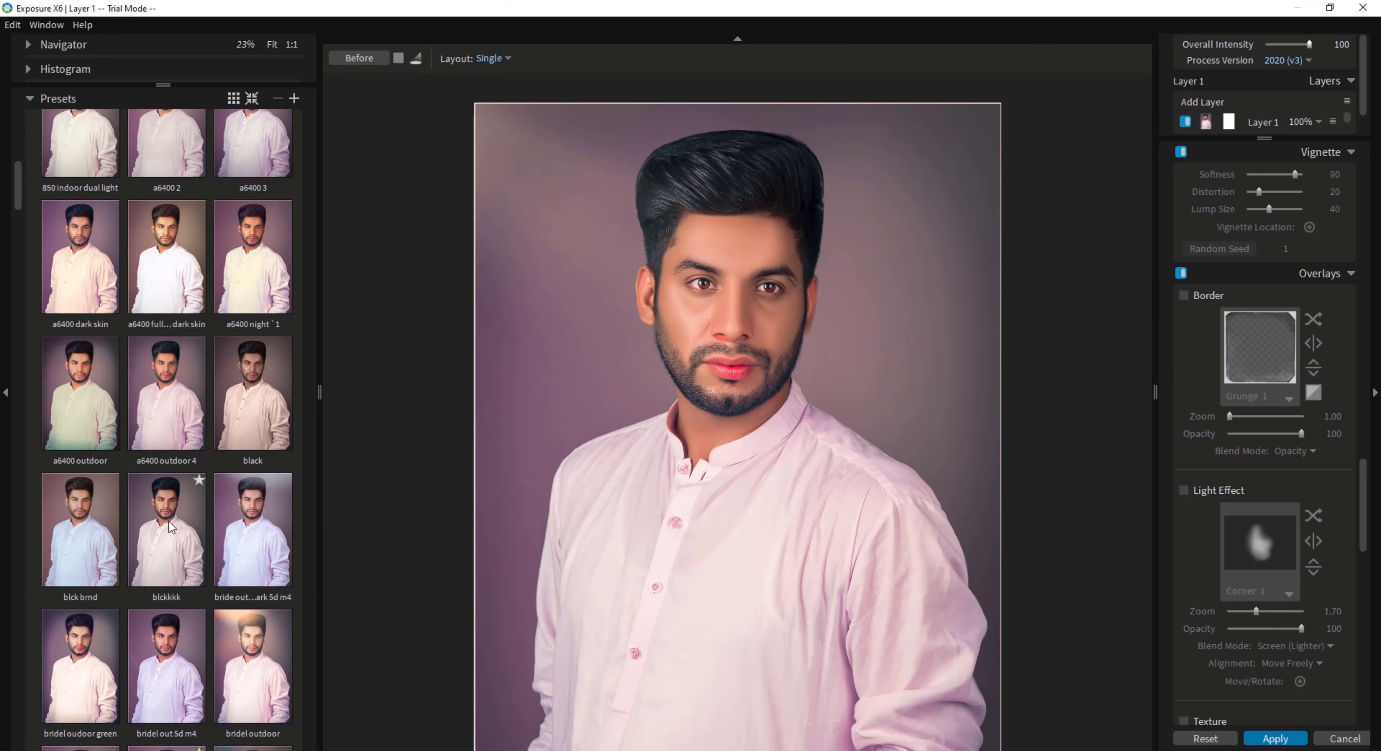
{"action": "scroll", "coordinate": [171, 525], "scroll_direction": "down", "scroll_amount": 5}
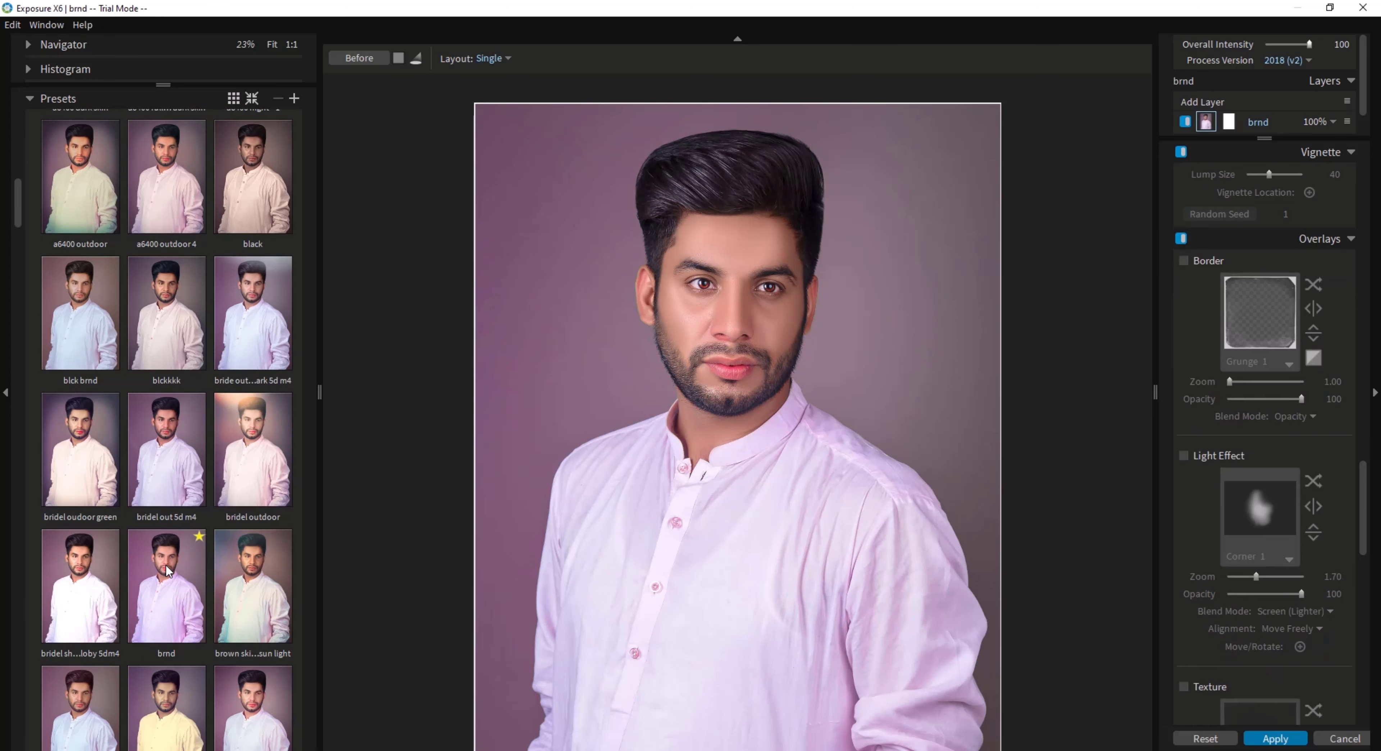
Apply the brnd preset to the portrait and compare it with the original image.
{"action": "left_click", "coordinate": [166, 569]}
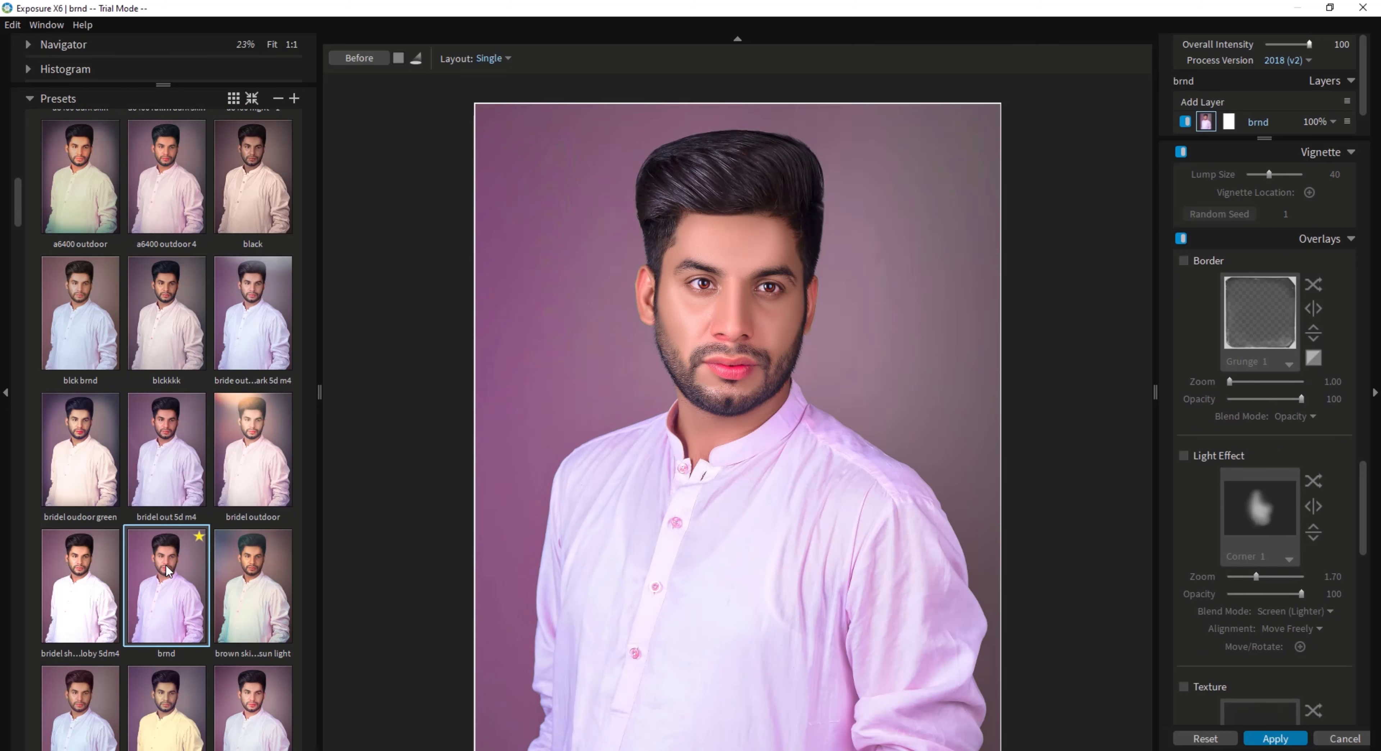
{"action": "left_click", "coordinate": [367, 61]}
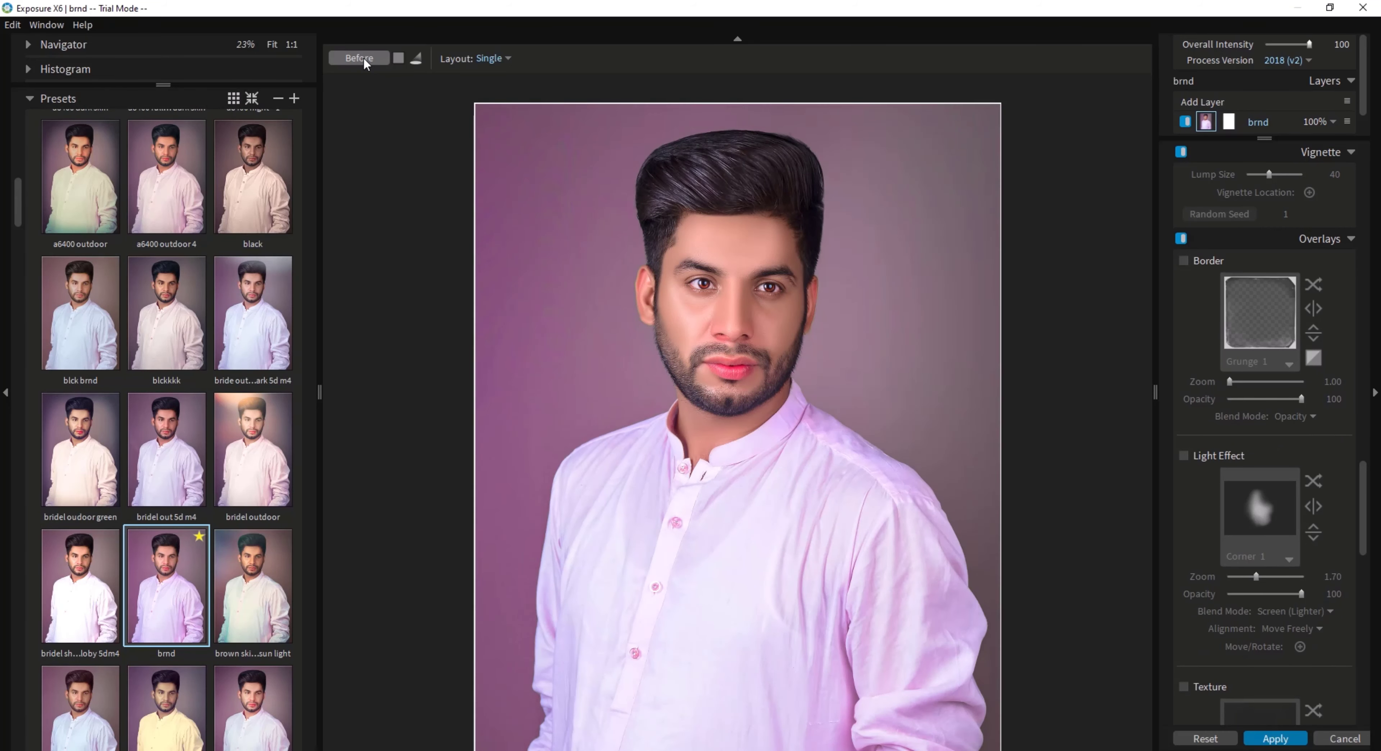
{"action": "left_click", "coordinate": [367, 62]}
Compare the brnd look with the original repeatedly on a close-up of the face, and undo the preset.
{"action": "scroll", "coordinate": [794, 327], "scroll_direction": "up", "scroll_amount": 4}
{"action": "scroll", "coordinate": [848, 321], "scroll_direction": "up", "scroll_amount": 2}
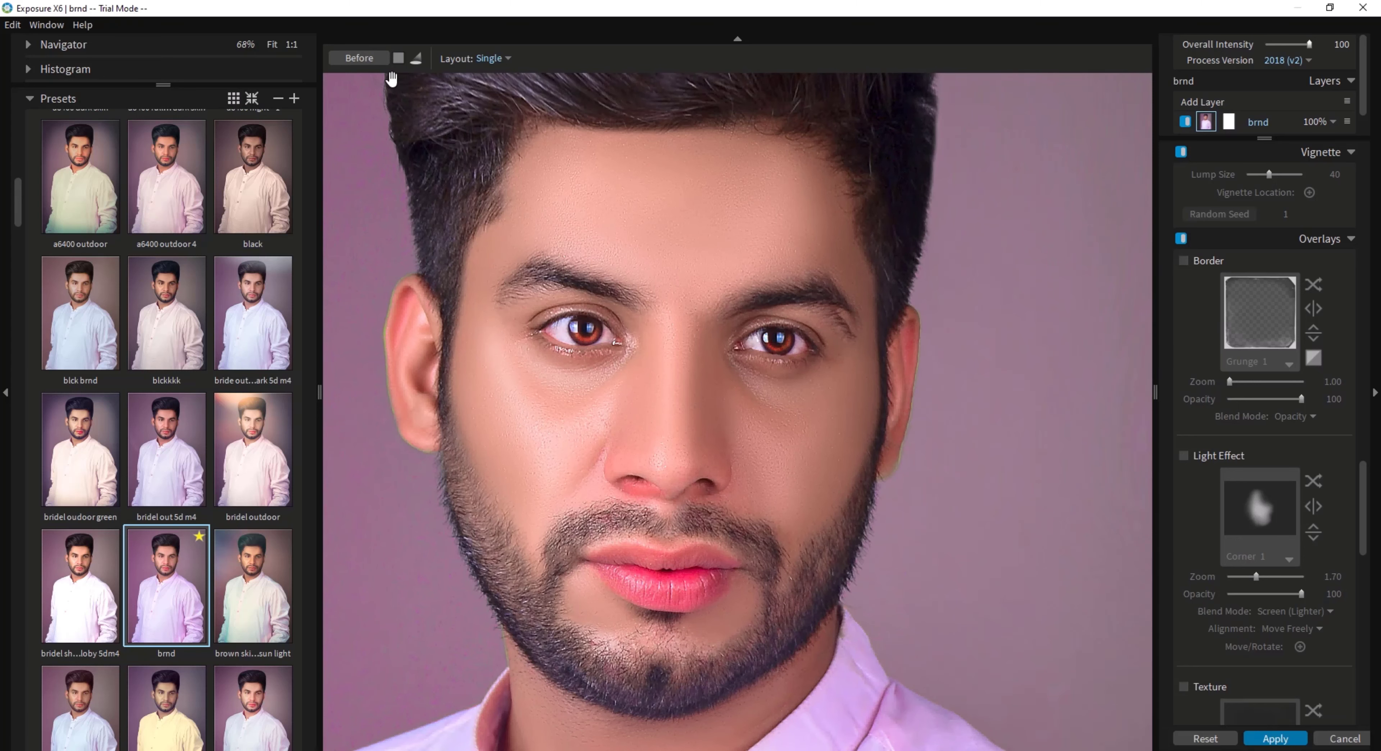
{"action": "left_click", "coordinate": [365, 63]}
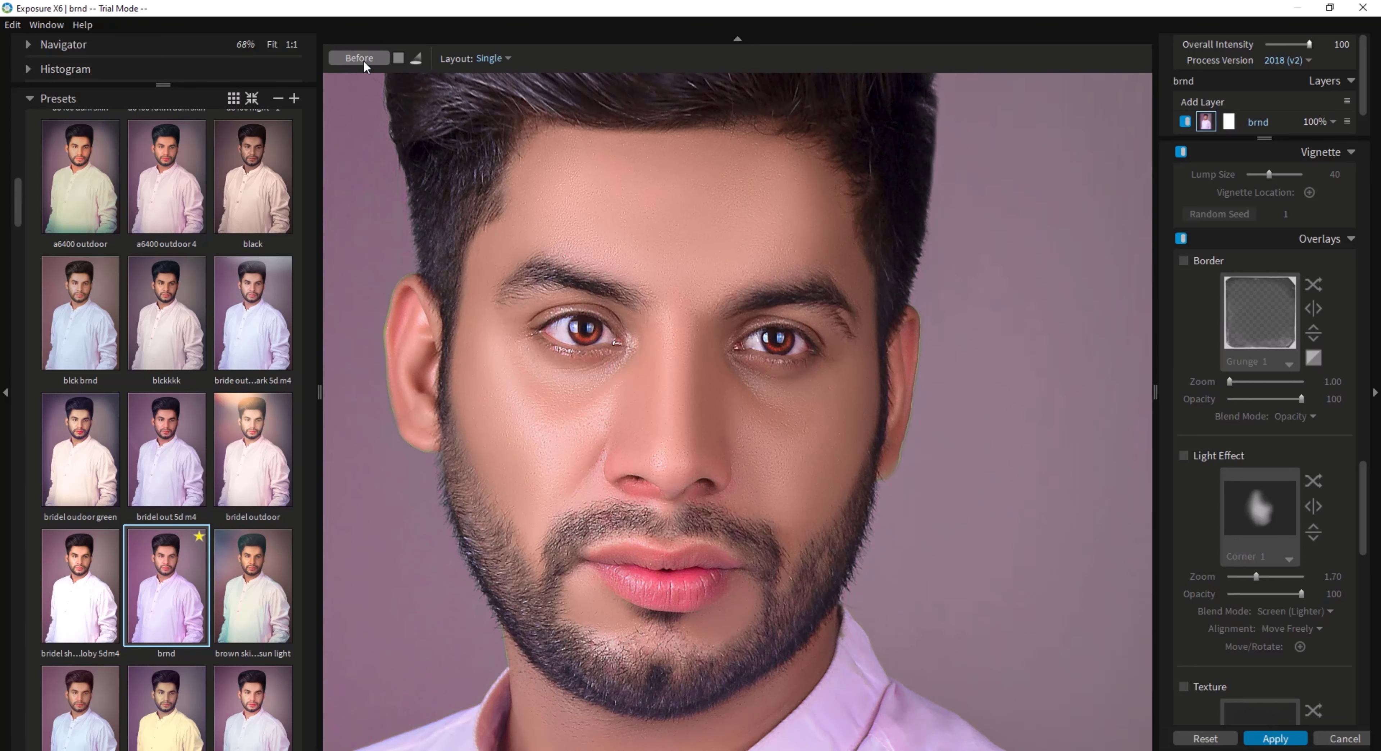
{"action": "left_click", "coordinate": [365, 63]}
{"action": "left_click", "coordinate": [365, 64]}
{"action": "left_click", "coordinate": [364, 63]}
{"action": "left_click", "coordinate": [365, 63]}
{"action": "left_click", "coordinate": [364, 63]}
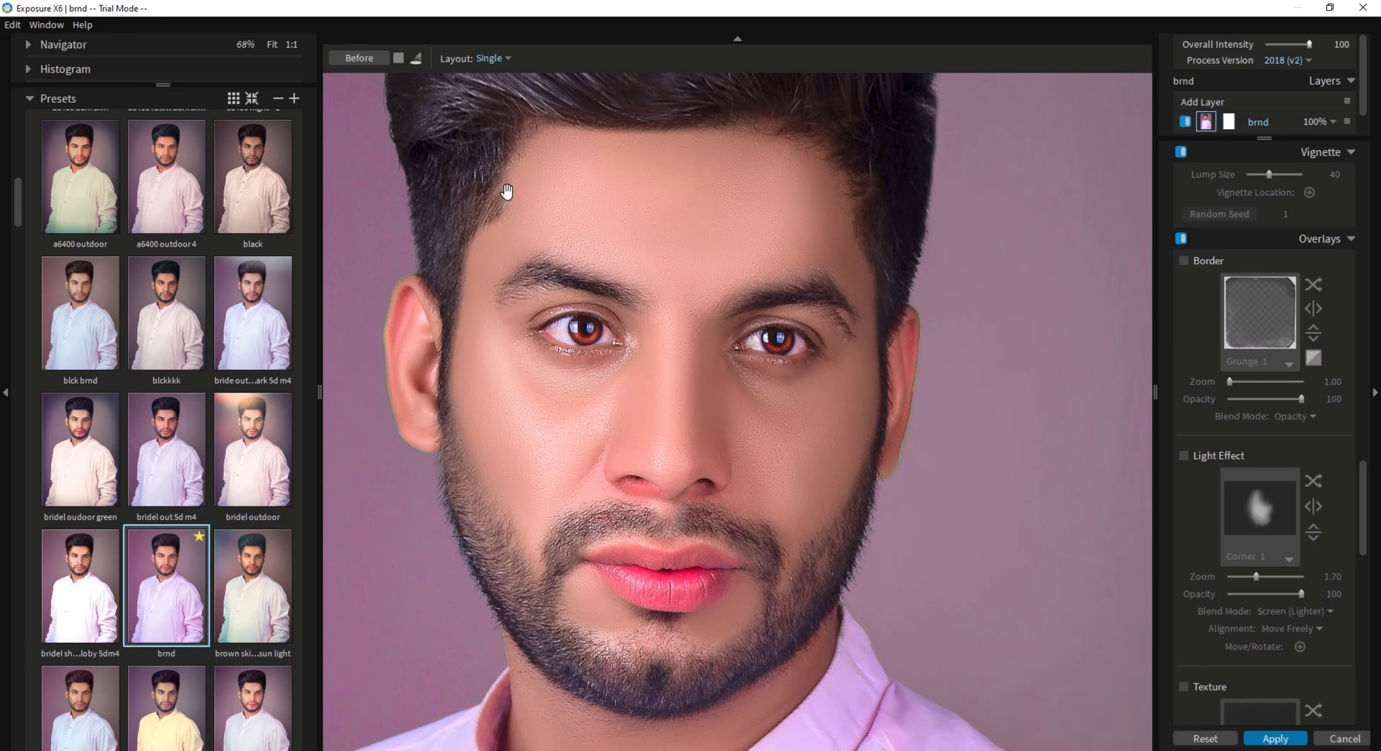
{"action": "key", "text": "ctrl+z"}
Preview further My Presets looks on the portrait, including indoor a6400 dark skin, light shine, nikon d5300 0ut 4 and outdoor bluish.
{"action": "scroll", "coordinate": [175, 484], "scroll_direction": "down", "scroll_amount": 10}
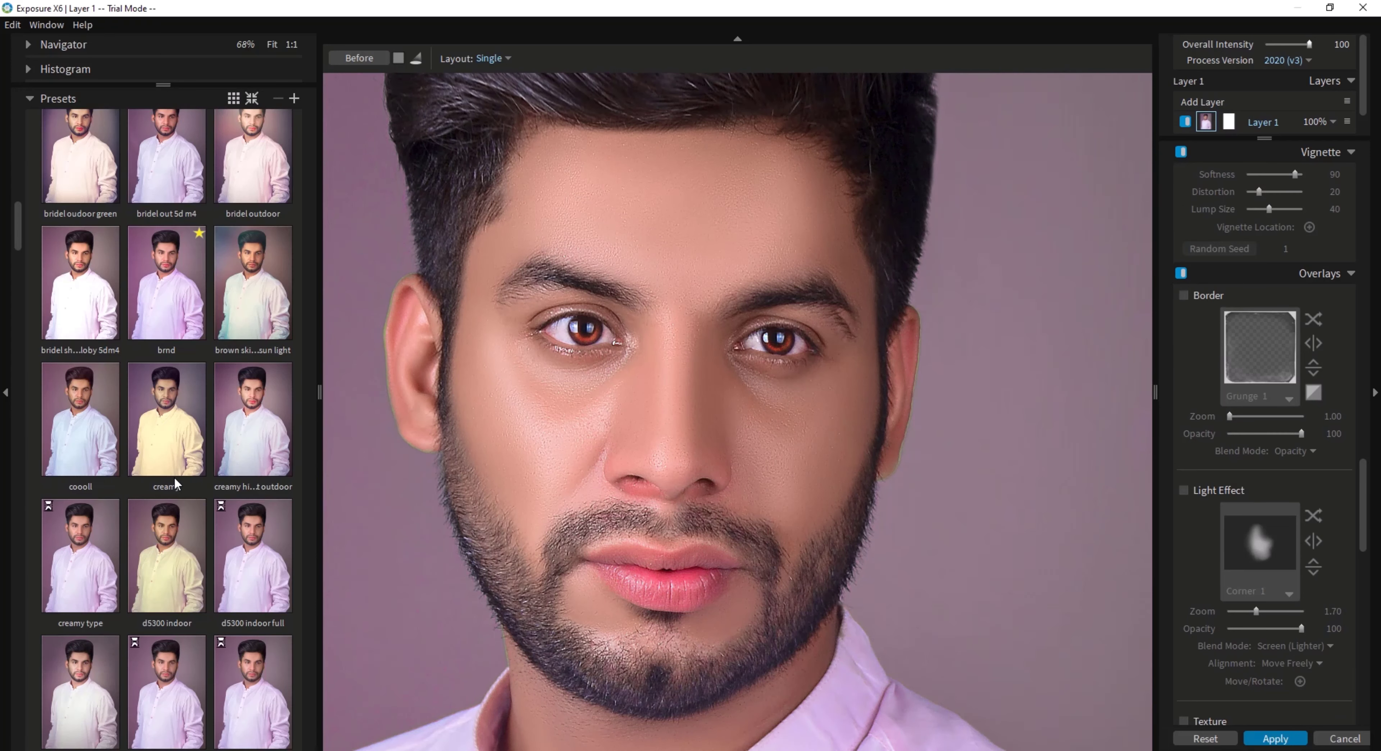
{"action": "scroll", "coordinate": [176, 484], "scroll_direction": "down", "scroll_amount": 5}
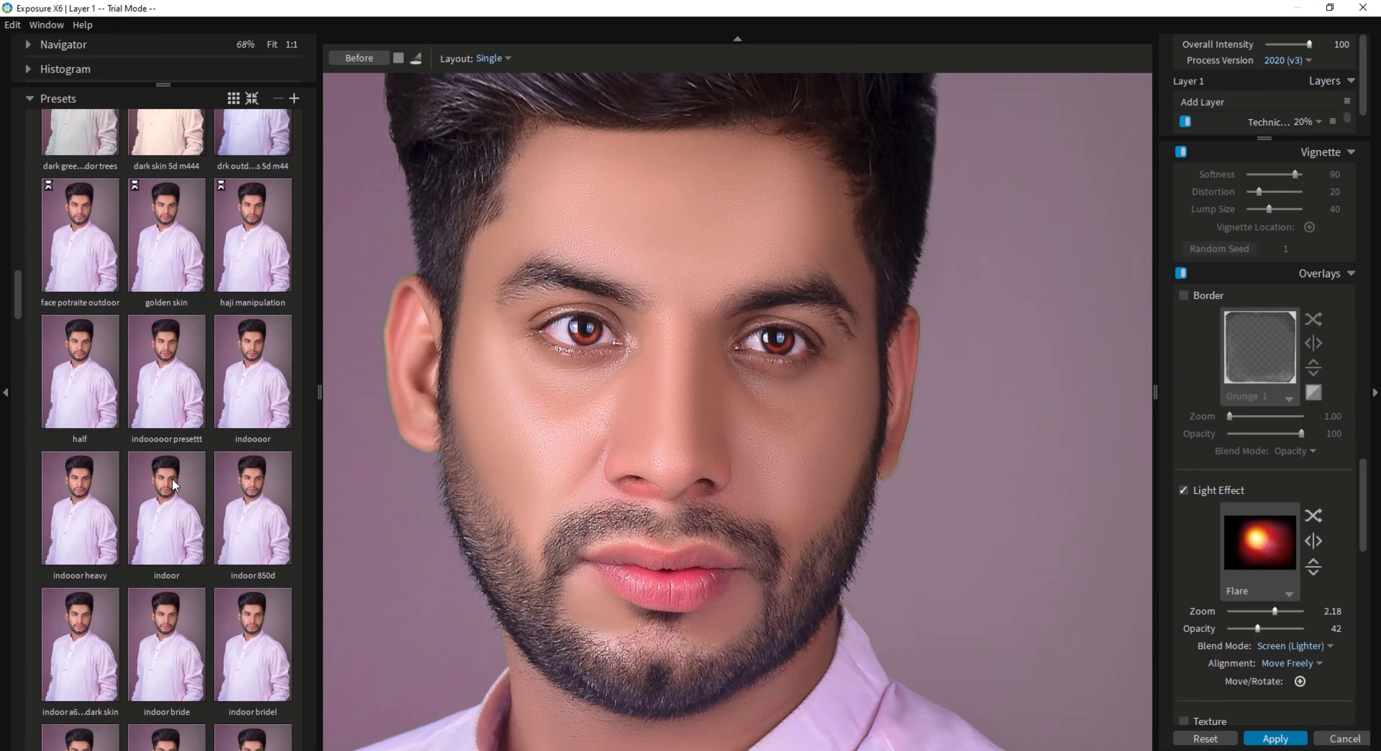
{"action": "scroll", "coordinate": [640, 371], "scroll_direction": "down", "scroll_amount": 4}
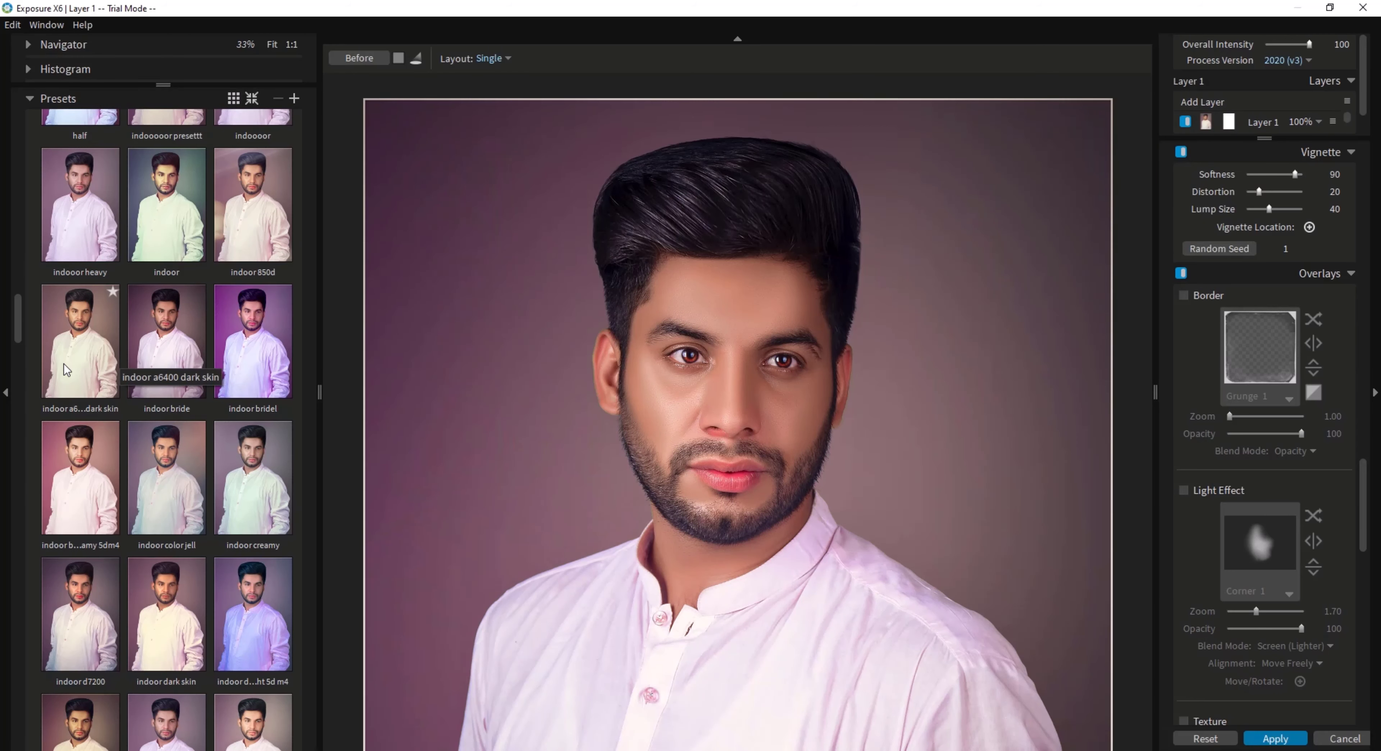
{"action": "scroll", "coordinate": [65, 370], "scroll_direction": "down", "scroll_amount": 8}
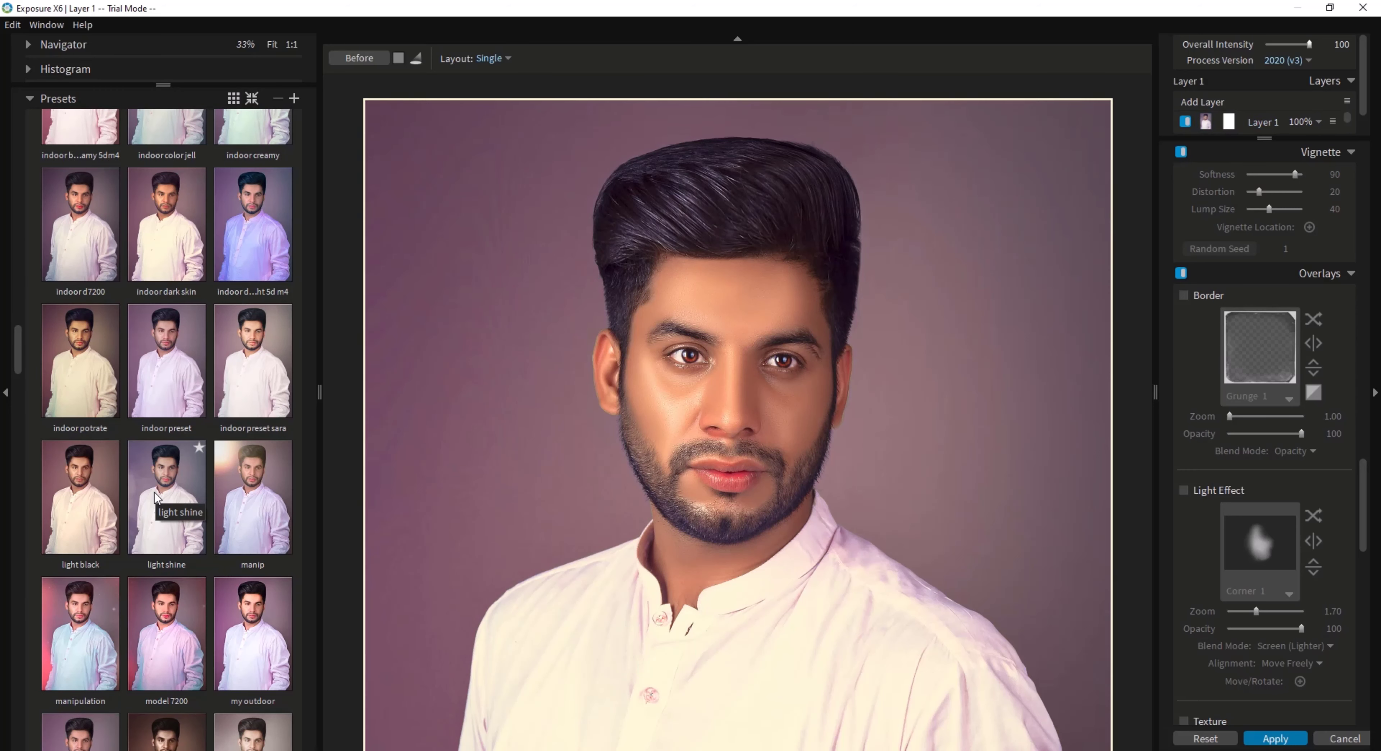
{"action": "scroll", "coordinate": [155, 498], "scroll_direction": "down", "scroll_amount": 10}
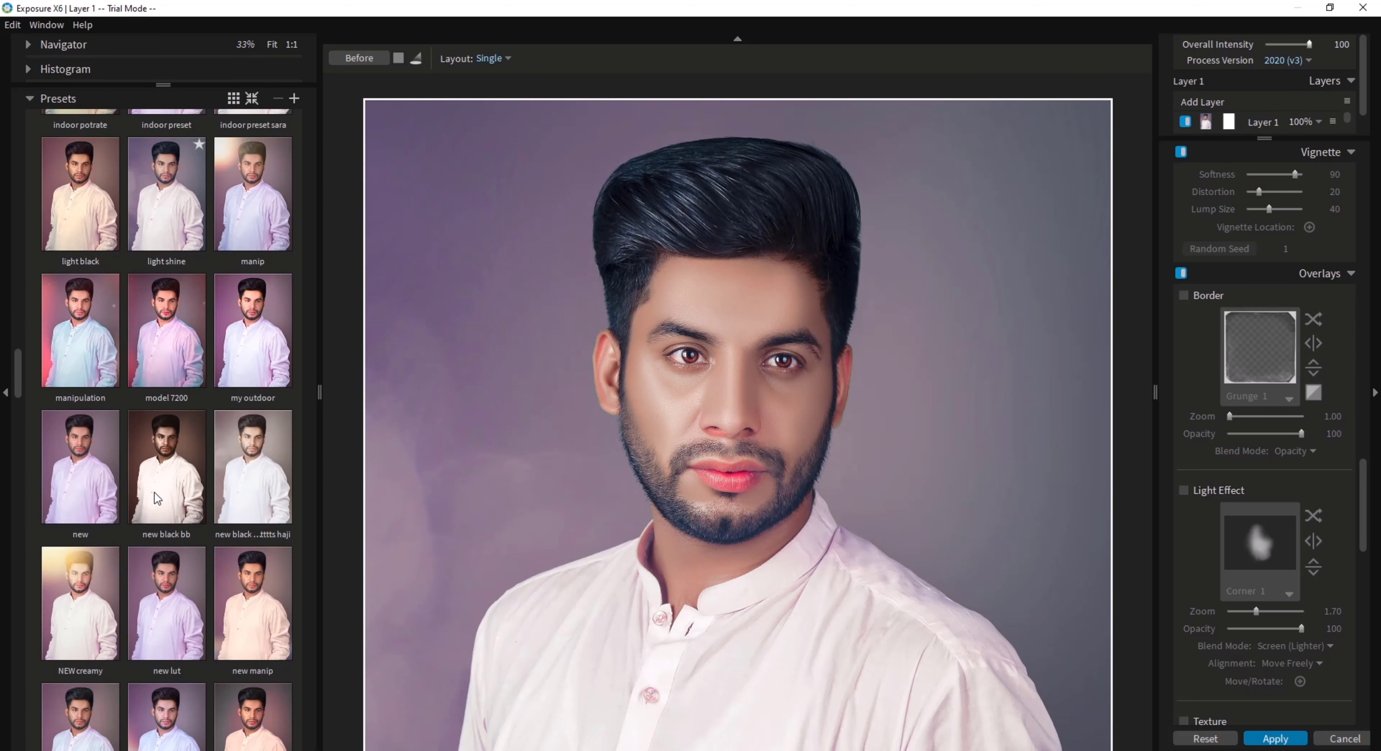
{"action": "scroll", "coordinate": [155, 498], "scroll_direction": "down", "scroll_amount": 7}
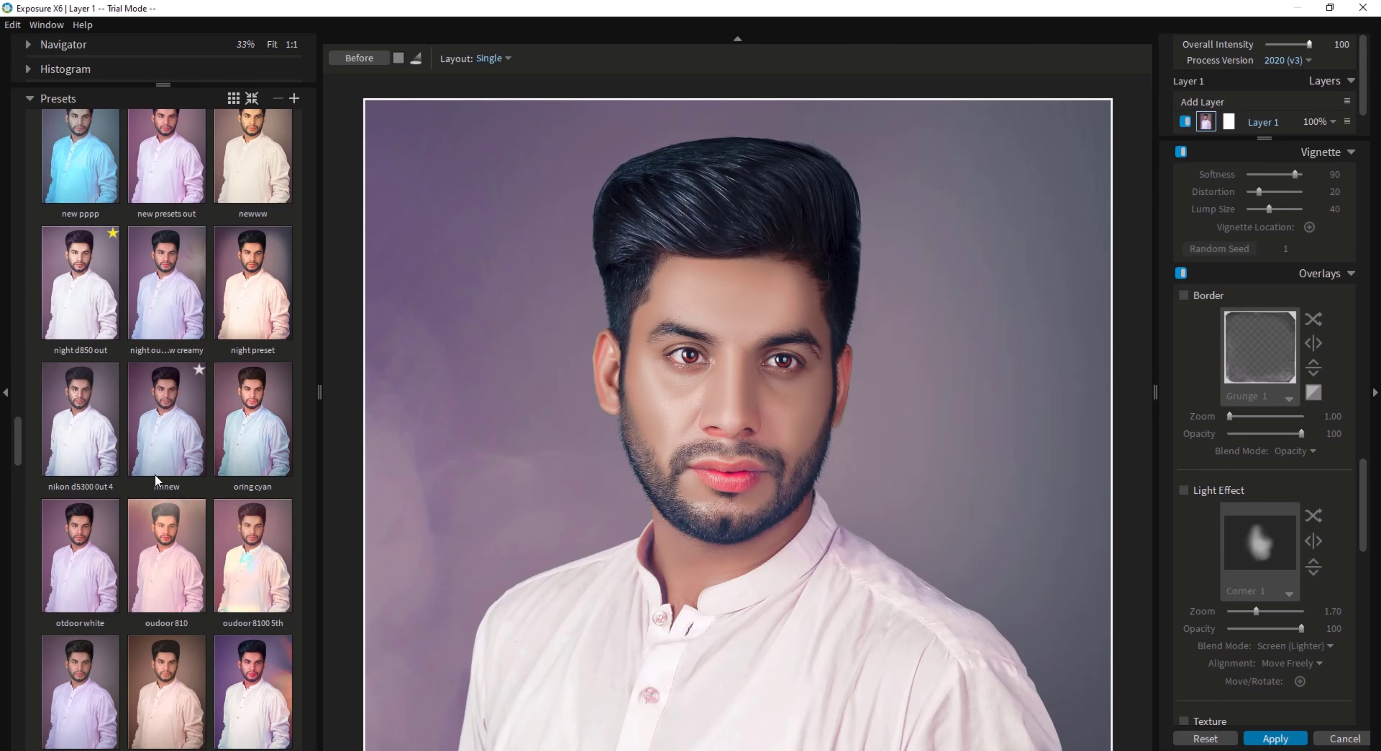
{"action": "scroll", "coordinate": [624, 433], "scroll_direction": "down", "scroll_amount": 2}
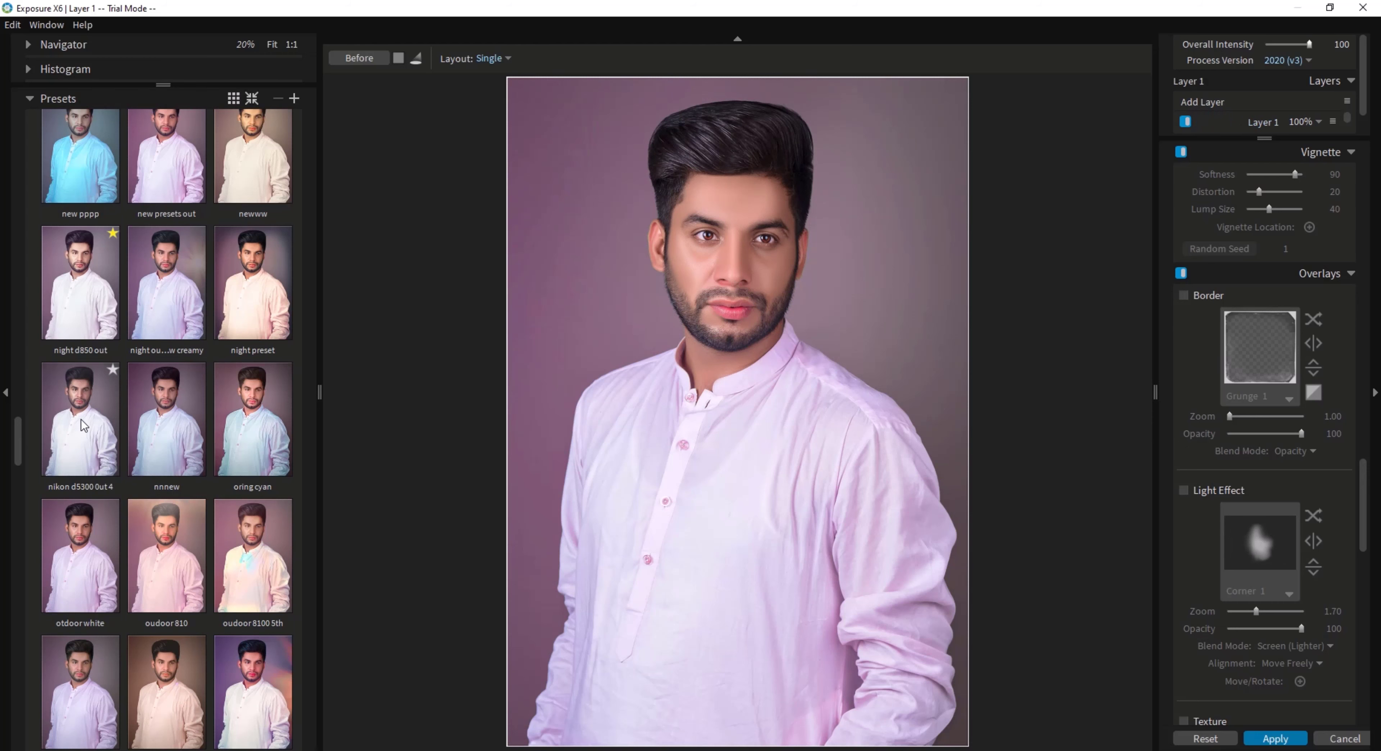
{"action": "scroll", "coordinate": [81, 424], "scroll_direction": "down", "scroll_amount": 3}
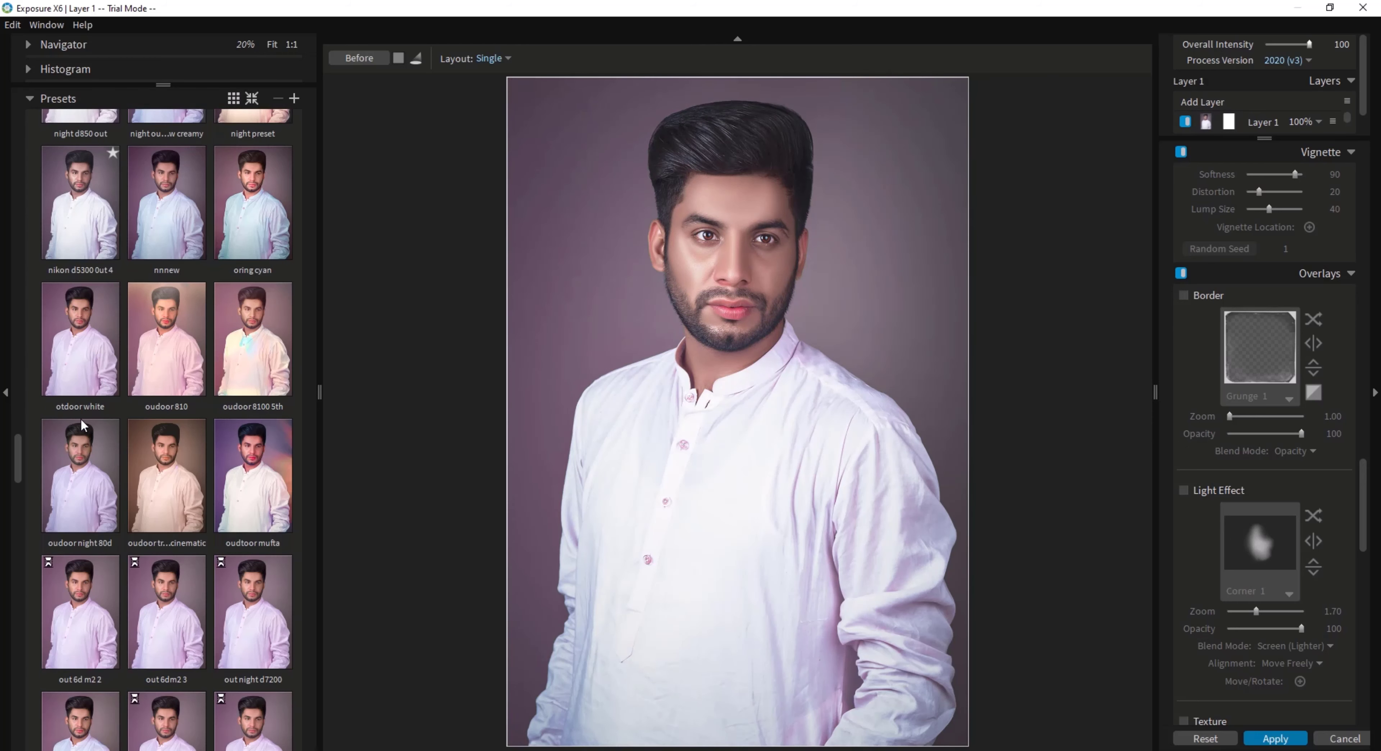
{"action": "scroll", "coordinate": [86, 476], "scroll_direction": "down", "scroll_amount": 3}
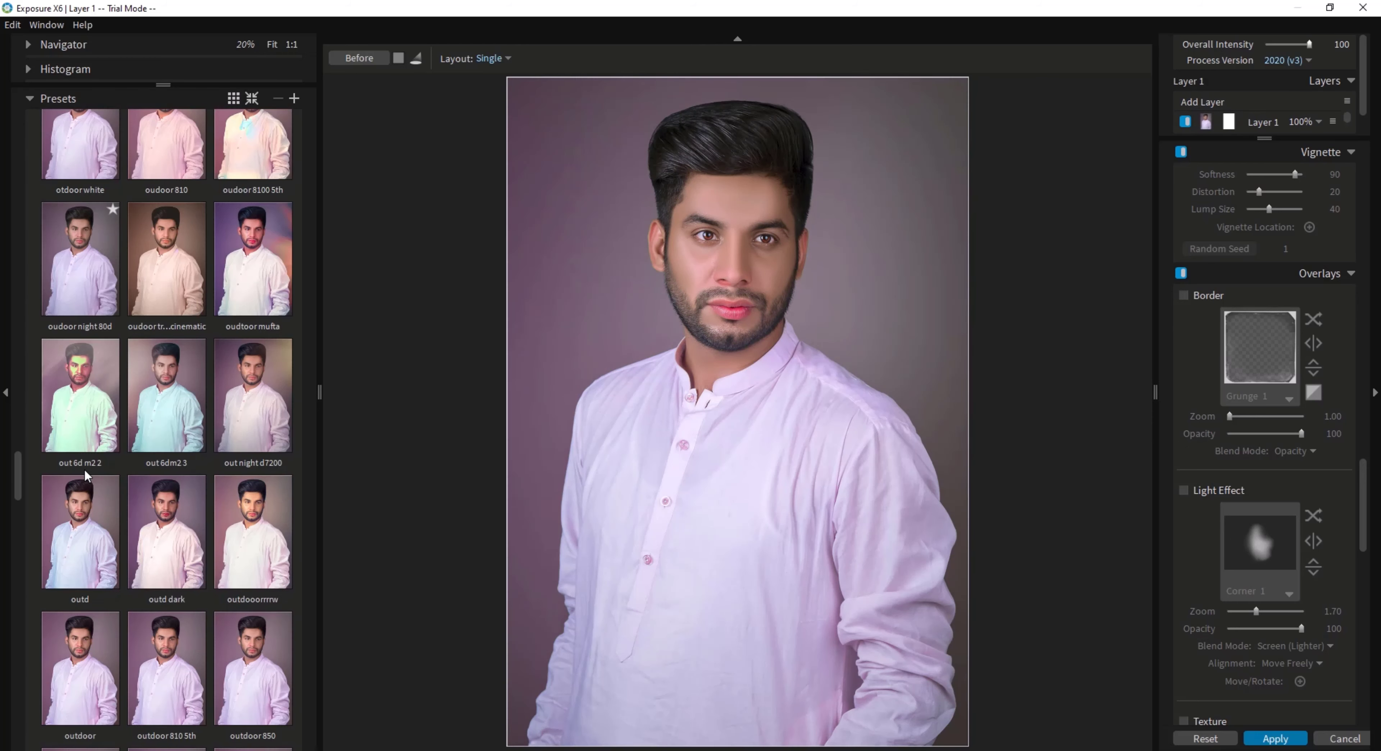
{"action": "scroll", "coordinate": [172, 523], "scroll_direction": "down", "scroll_amount": 6}
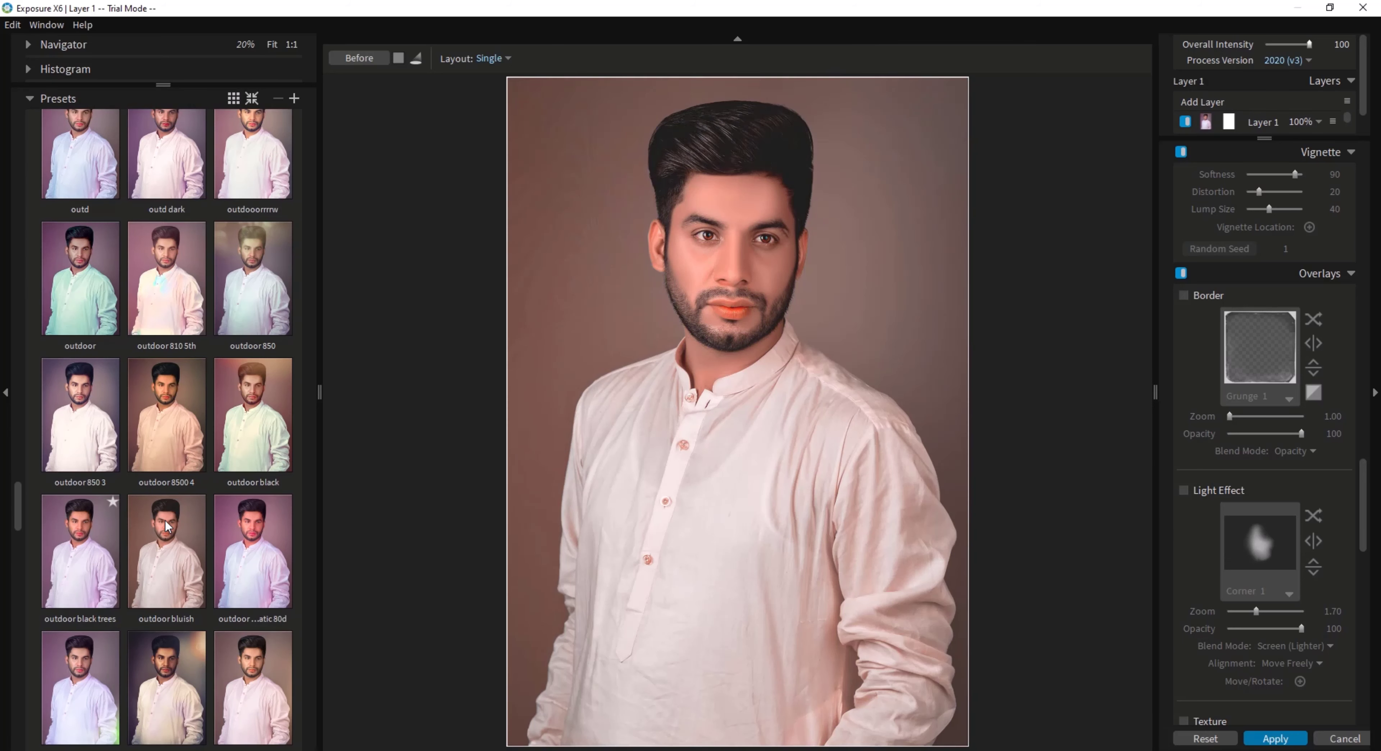
Apply the outdoor black trees preset and inspect the result on the face.
{"action": "left_click", "coordinate": [88, 531]}
{"action": "scroll", "coordinate": [774, 288], "scroll_direction": "up", "scroll_amount": 2}
{"action": "scroll", "coordinate": [786, 204], "scroll_direction": "up", "scroll_amount": 1}
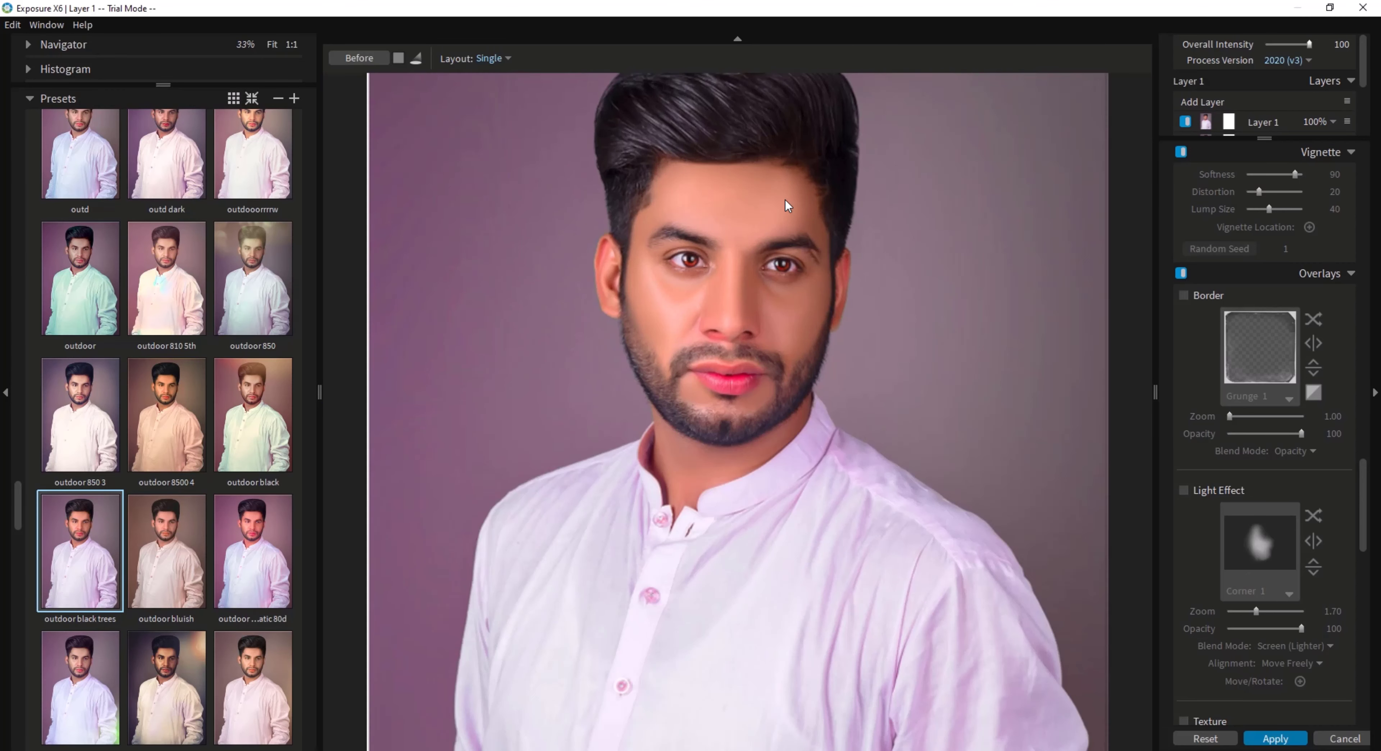
{"action": "scroll", "coordinate": [780, 198], "scroll_direction": "down", "scroll_amount": 2}
Lower the portrait's Exposure in the basic adjustments to -0.83.
{"action": "scroll", "coordinate": [1288, 242], "scroll_direction": "up", "scroll_amount": 5}
{"action": "scroll", "coordinate": [1284, 239], "scroll_direction": "up", "scroll_amount": 15}
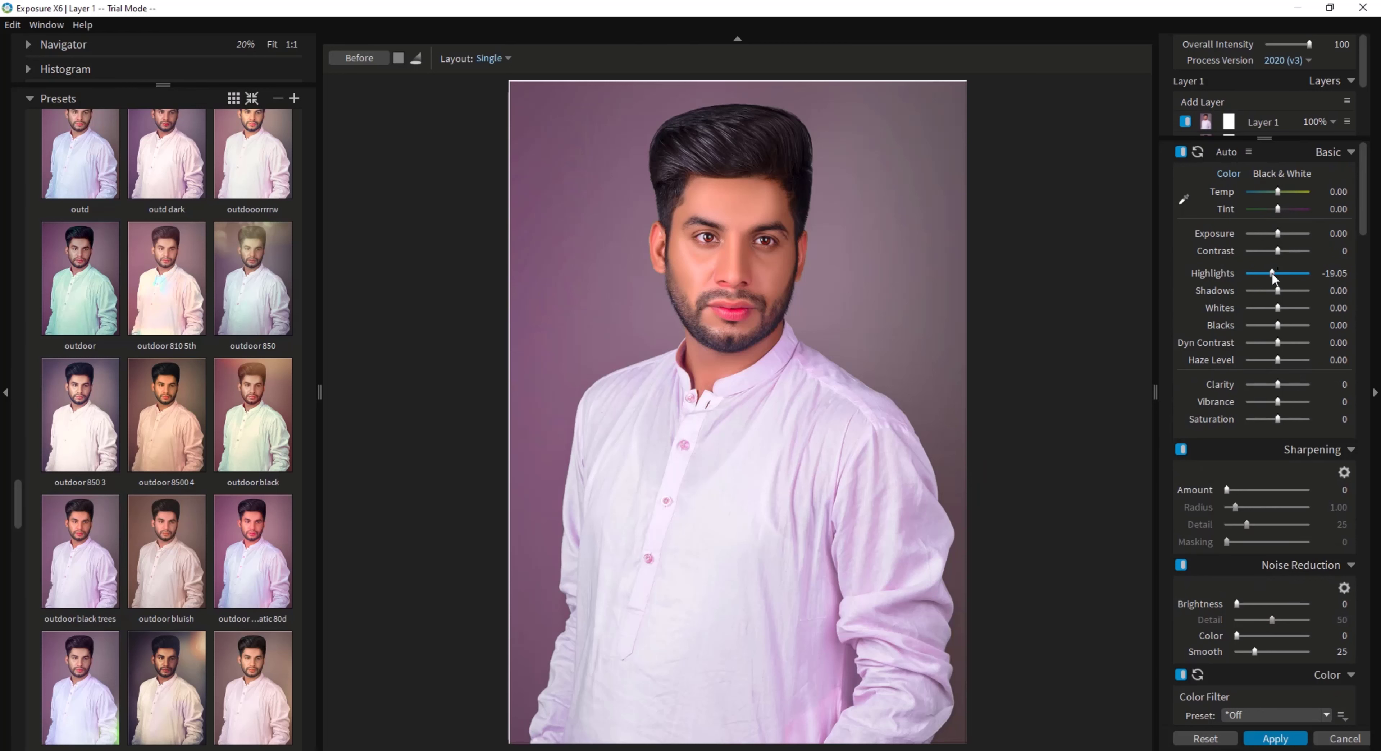
{"action": "left_click_drag", "start_coordinate": [1277, 234], "coordinate": [1274, 241]}
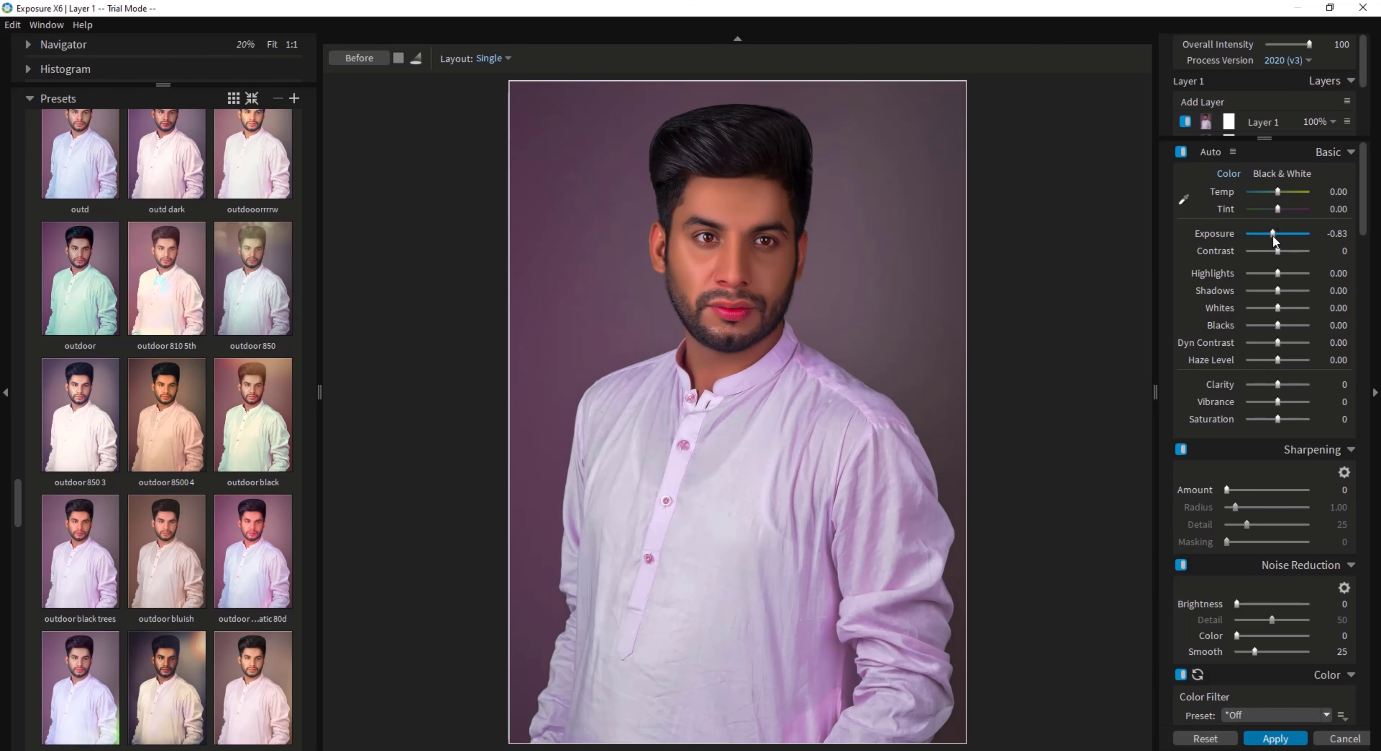
Enable the Light Effect overlay and choose the ring effect listed as Rainbow Ring Ec... from all light effects.
{"action": "scroll", "coordinate": [1265, 375], "scroll_direction": "down", "scroll_amount": 20}
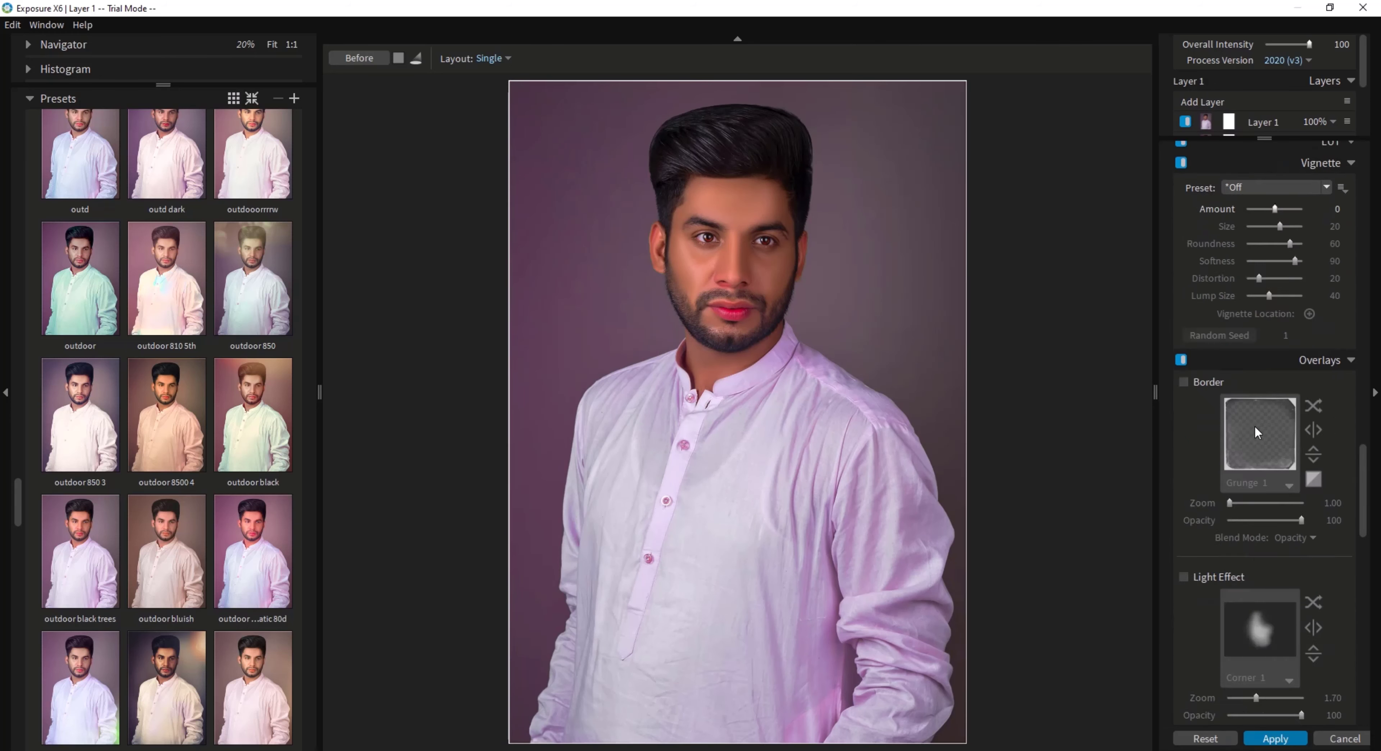
{"action": "scroll", "coordinate": [1255, 426], "scroll_direction": "down", "scroll_amount": 5}
{"action": "left_click", "coordinate": [1184, 231]}
{"action": "left_click", "coordinate": [1273, 288]}
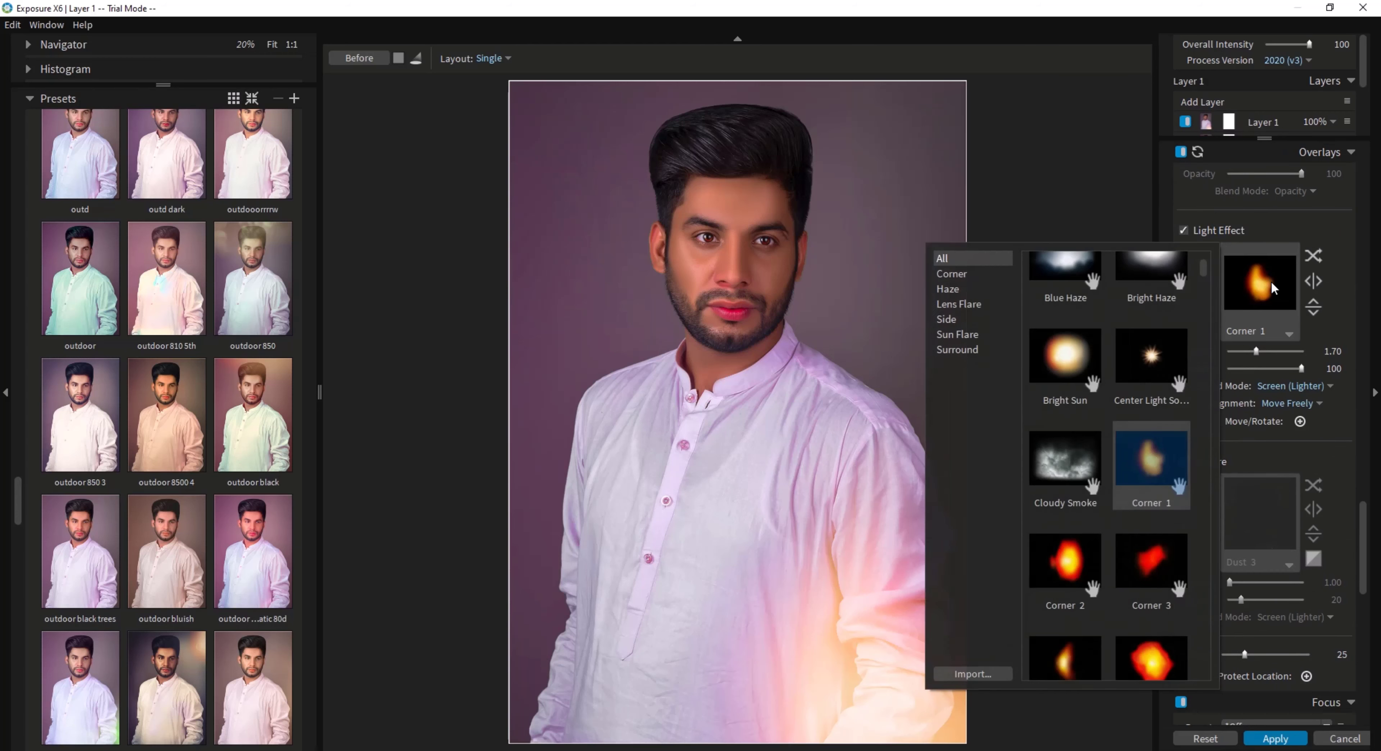
{"action": "scroll", "coordinate": [1131, 450], "scroll_direction": "down", "scroll_amount": 10}
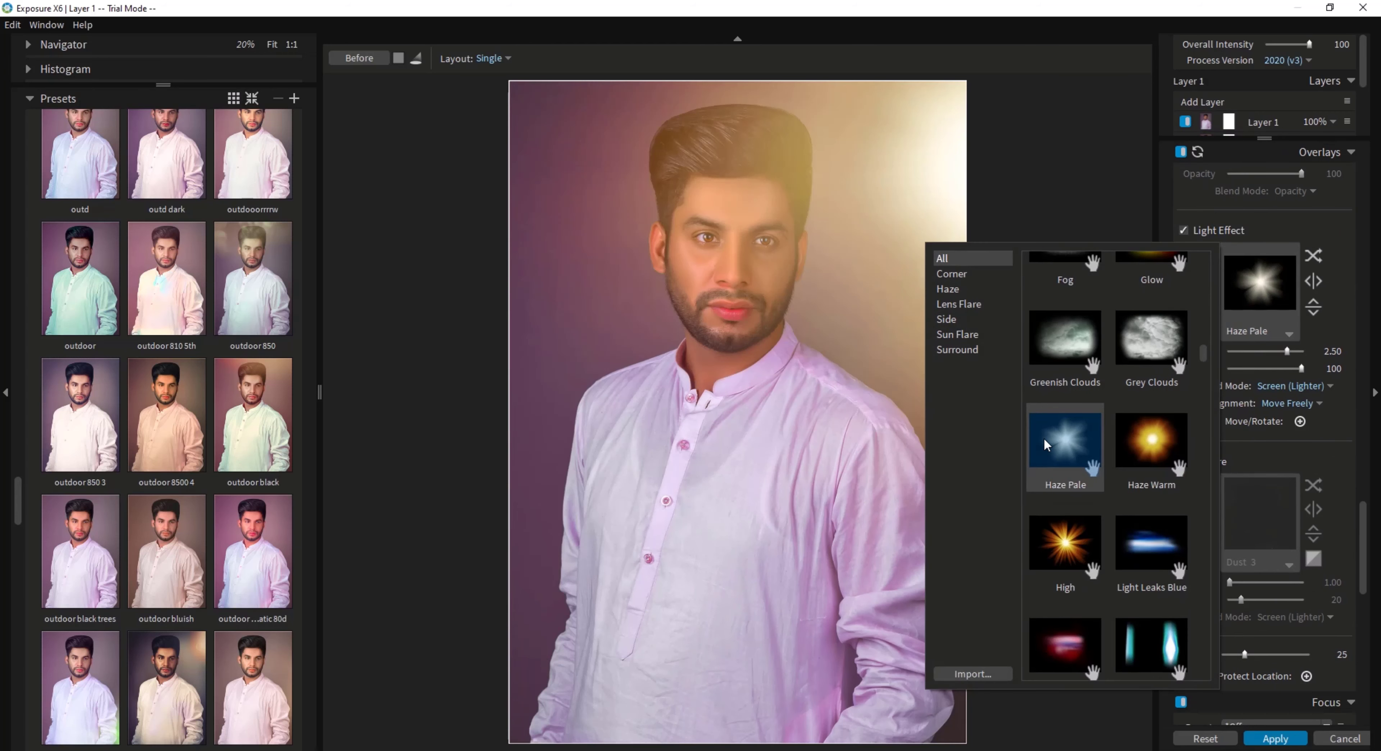
{"action": "scroll", "coordinate": [1045, 438], "scroll_direction": "down", "scroll_amount": 10}
{"action": "scroll", "coordinate": [1051, 432], "scroll_direction": "up", "scroll_amount": 6}
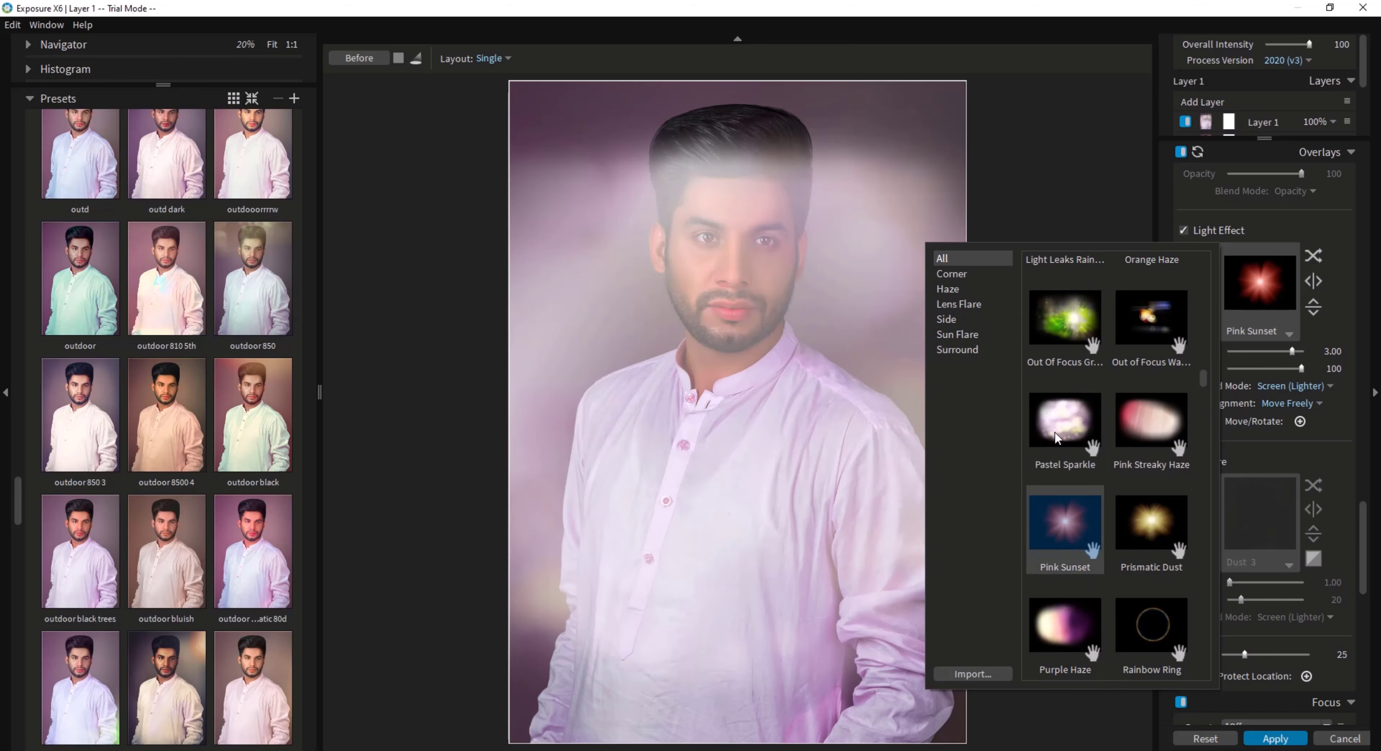
{"action": "scroll", "coordinate": [1078, 535], "scroll_direction": "down", "scroll_amount": 8}
{"action": "scroll", "coordinate": [1063, 531], "scroll_direction": "up", "scroll_amount": 4}
{"action": "left_click", "coordinate": [1063, 470]}
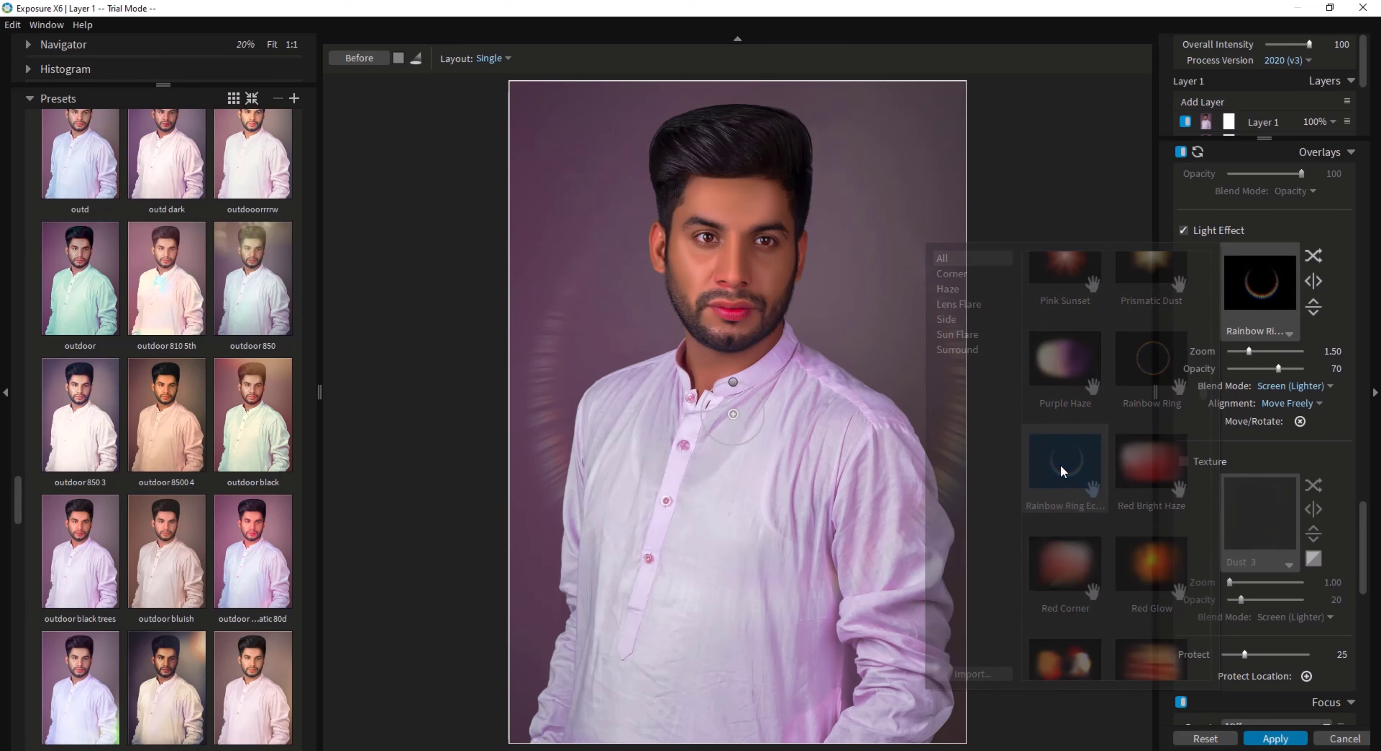
Set the ring light effect's zoom to 2.10, and move and rotate it so its arc runs along the photo's right edge.
{"action": "left_click_drag", "start_coordinate": [734, 383], "coordinate": [675, 300]}
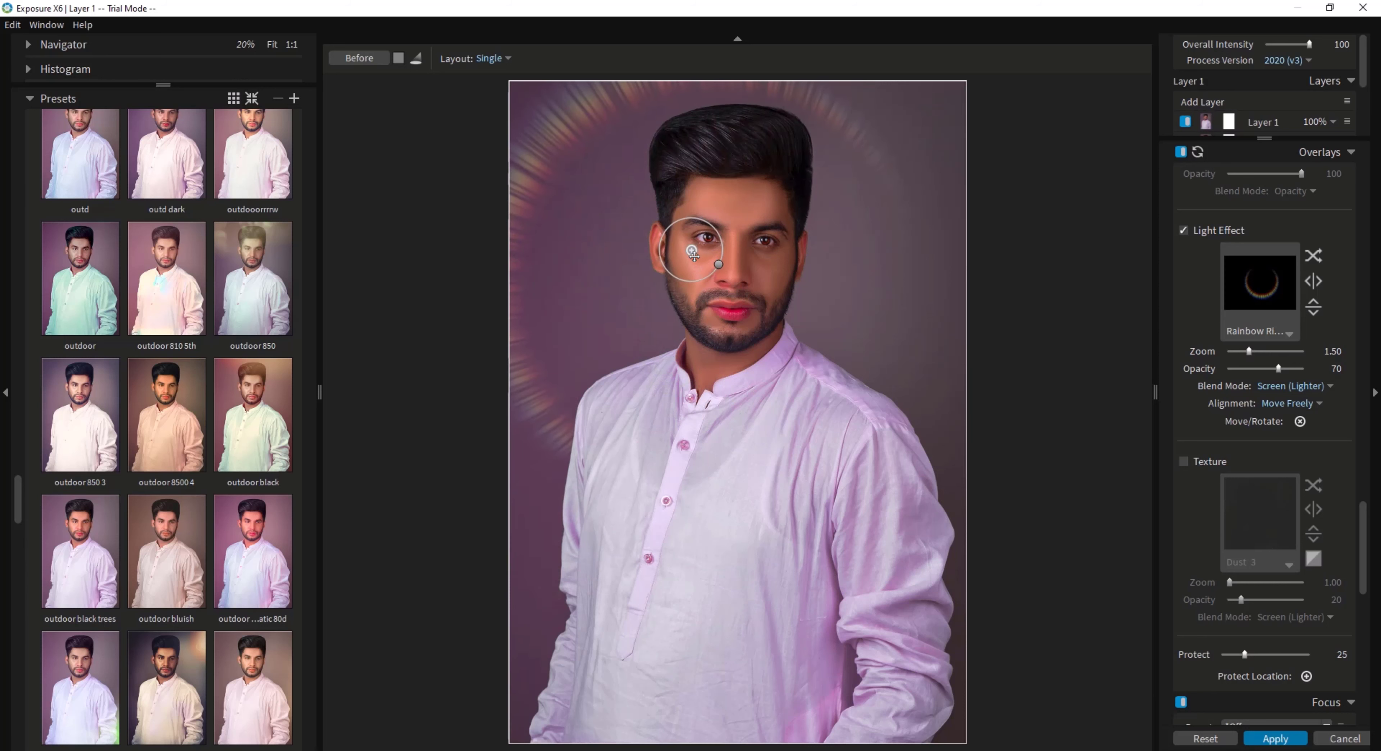
{"action": "left_click", "coordinate": [1273, 354]}
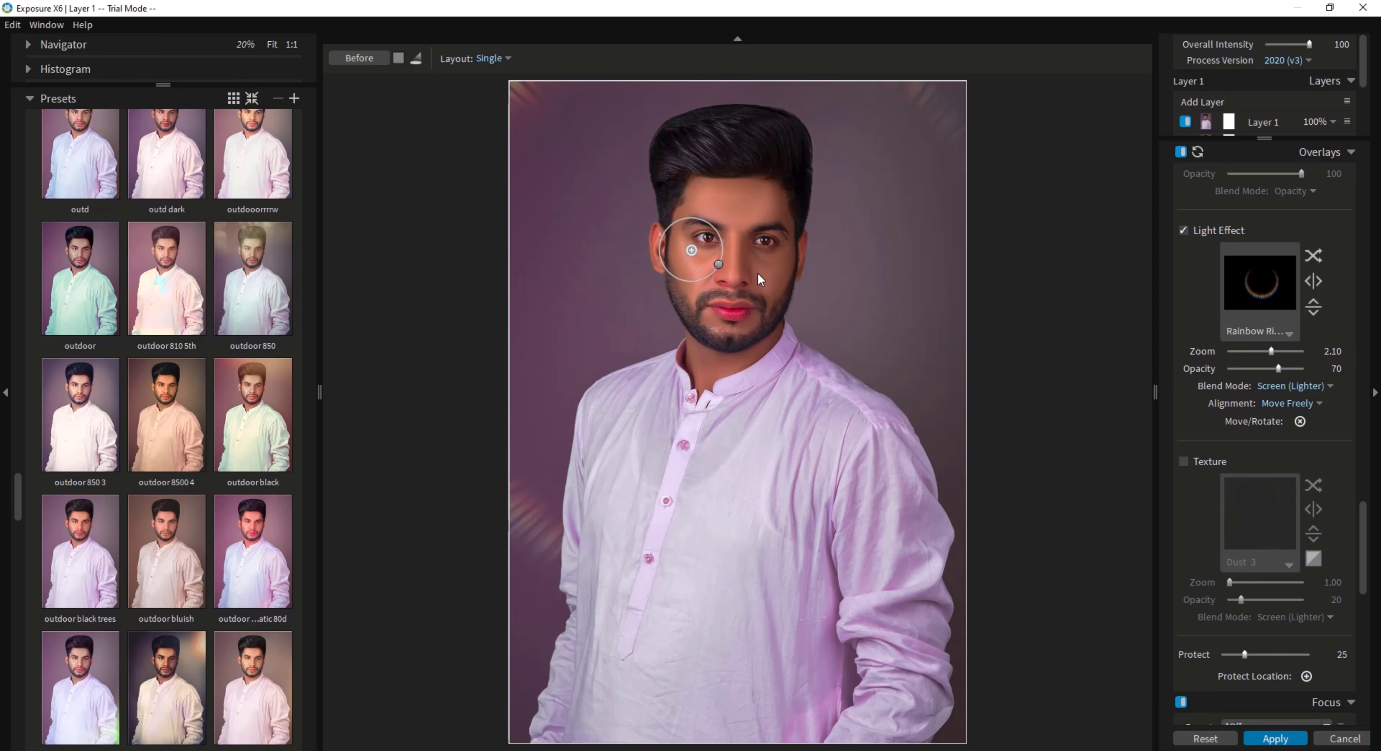
{"action": "left_click_drag", "start_coordinate": [679, 242], "coordinate": [689, 334]}
{"action": "left_click_drag", "start_coordinate": [762, 300], "coordinate": [718, 294]}
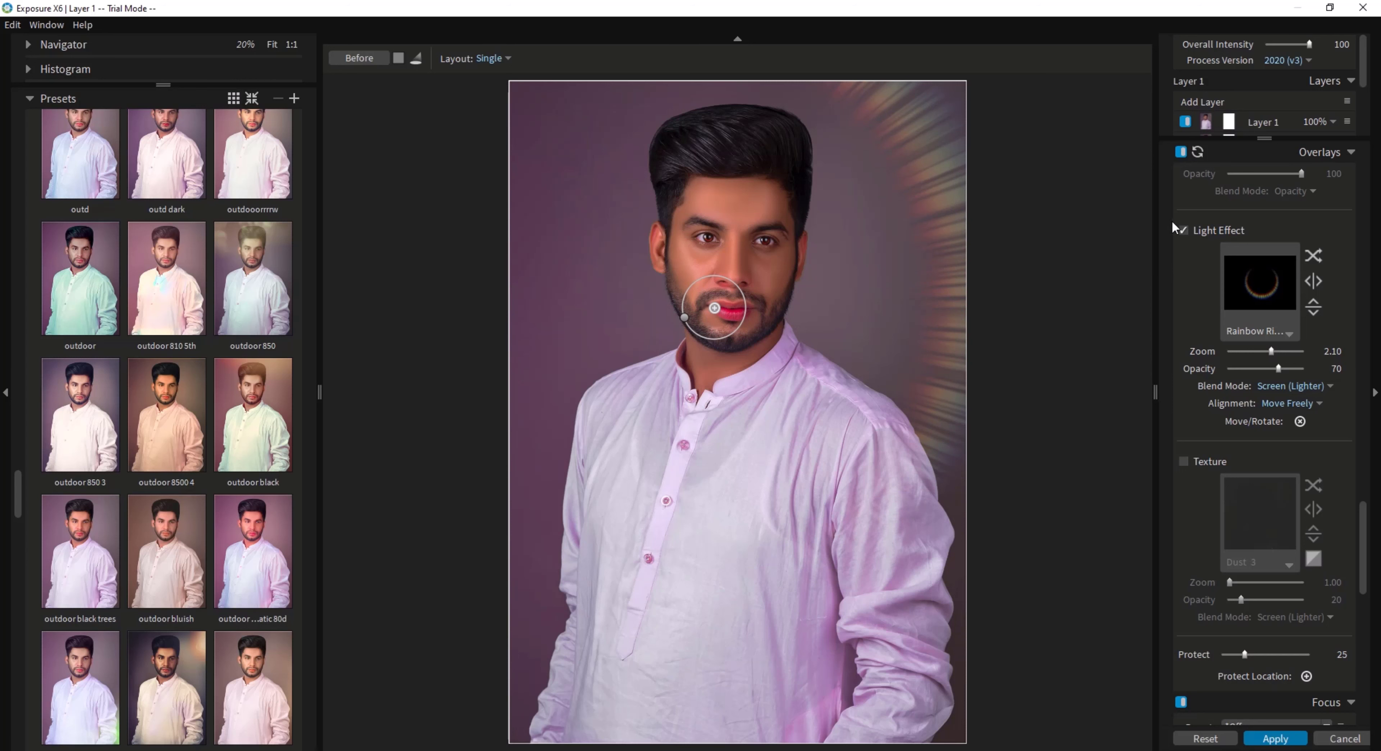
Turn off the Light Effect overlay and discard the unsaved edits to return to Photoshop.
{"action": "left_click", "coordinate": [1181, 229]}
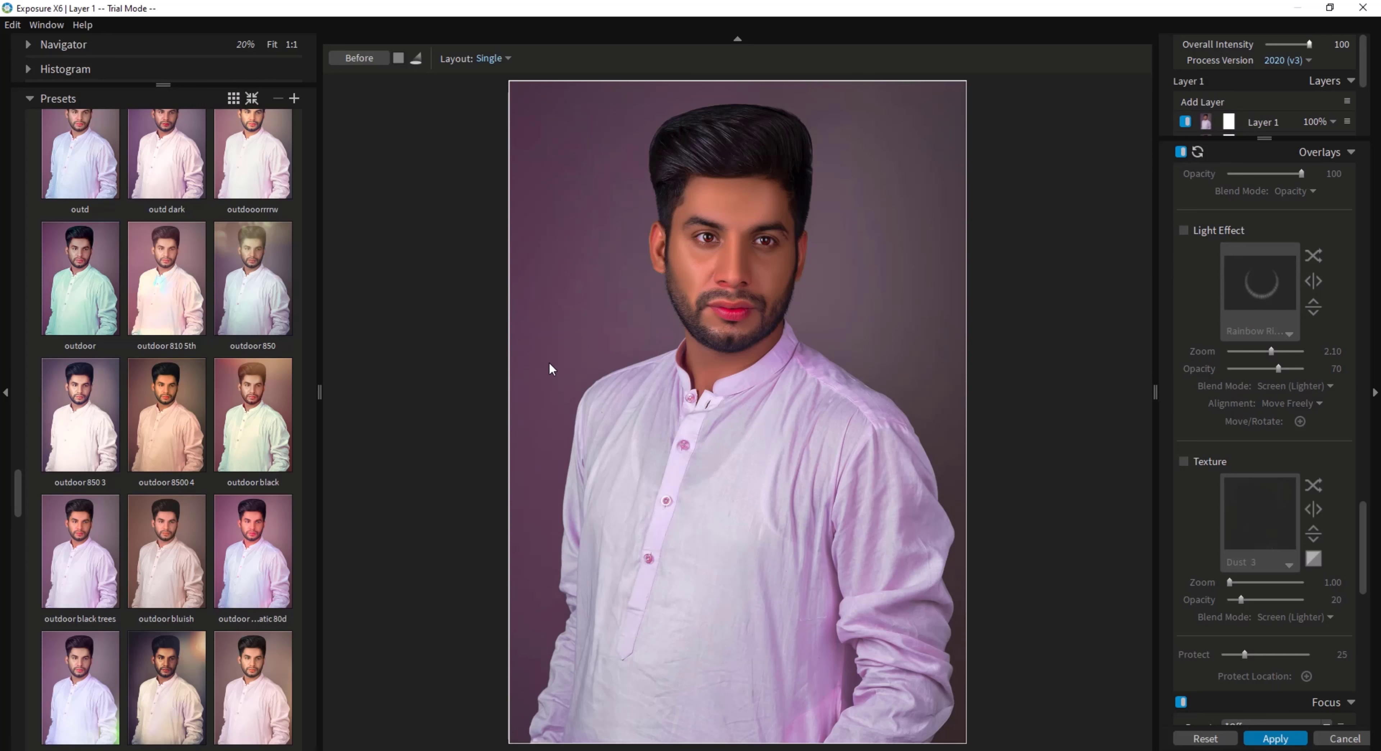
{"action": "scroll", "coordinate": [166, 429], "scroll_direction": "down", "scroll_amount": 5}
{"action": "left_click", "coordinate": [1338, 743]}
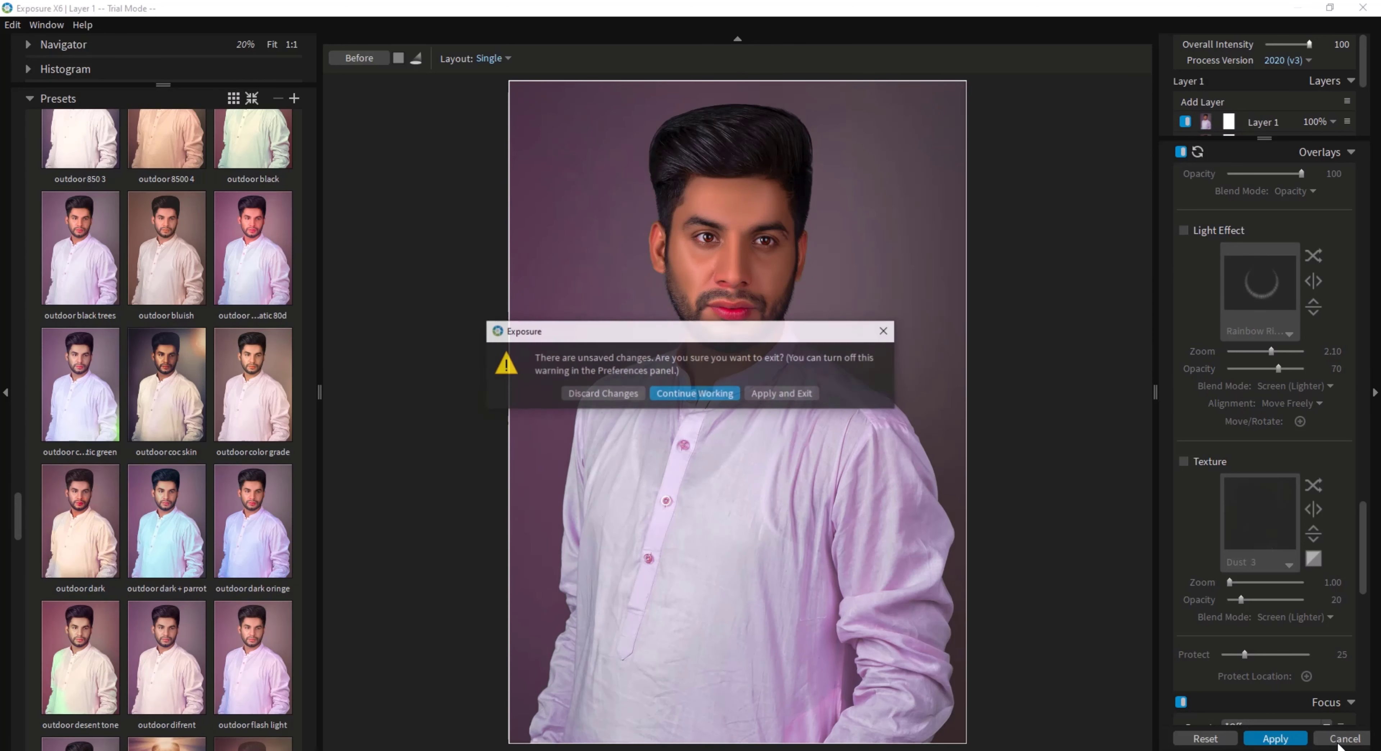
{"action": "left_click", "coordinate": [602, 394]}
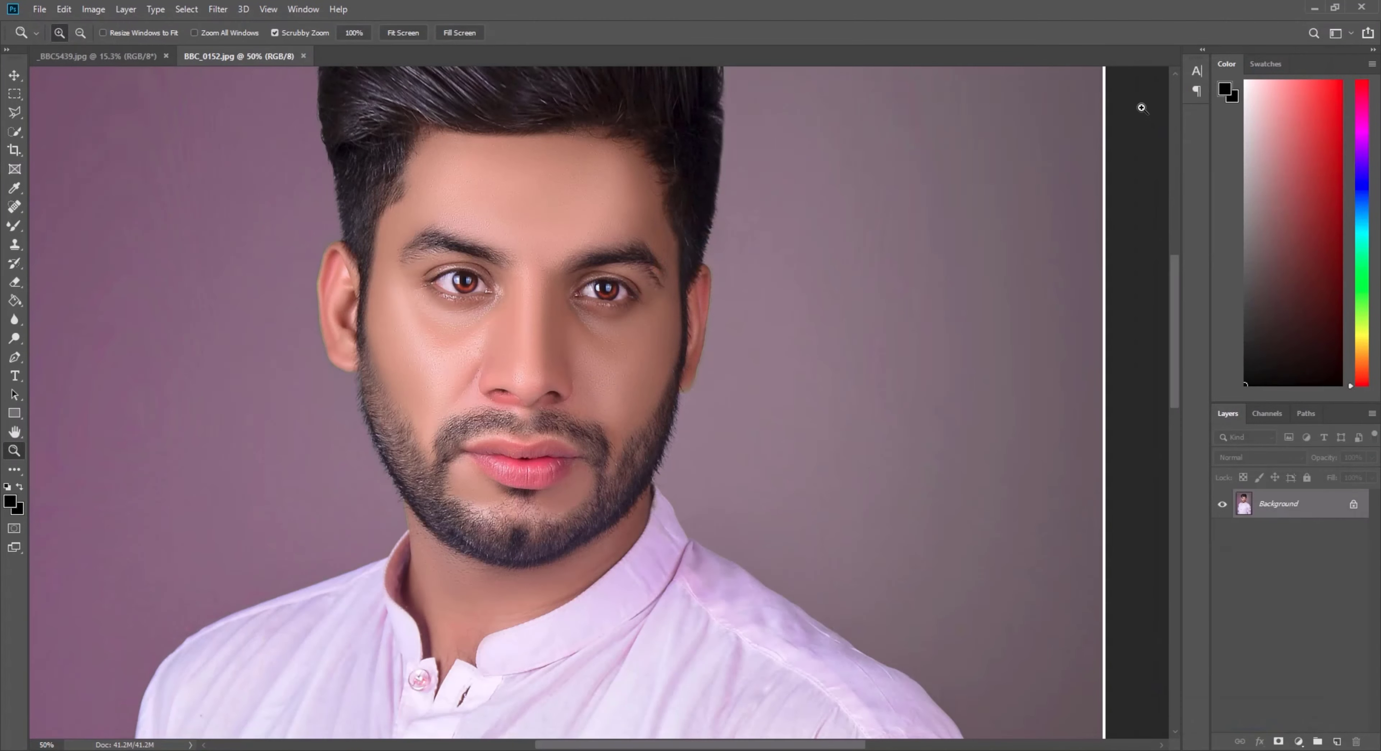
Minimize Photoshop, open the X5 & X6 Presets Free #SAADBBCSTUDIO folder on the desktop and look through its preset files.
{"action": "left_click", "coordinate": [1314, 8]}
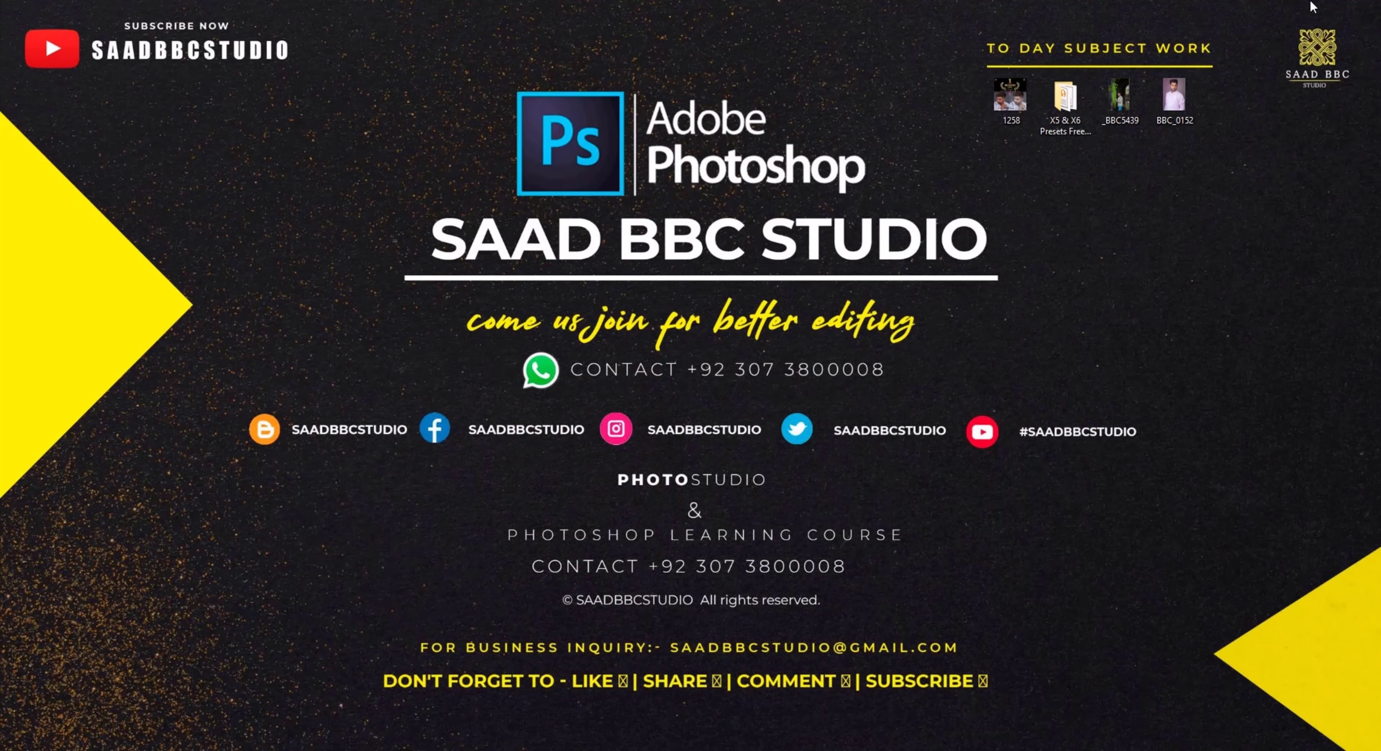
{"action": "double_click", "coordinate": [1076, 117]}
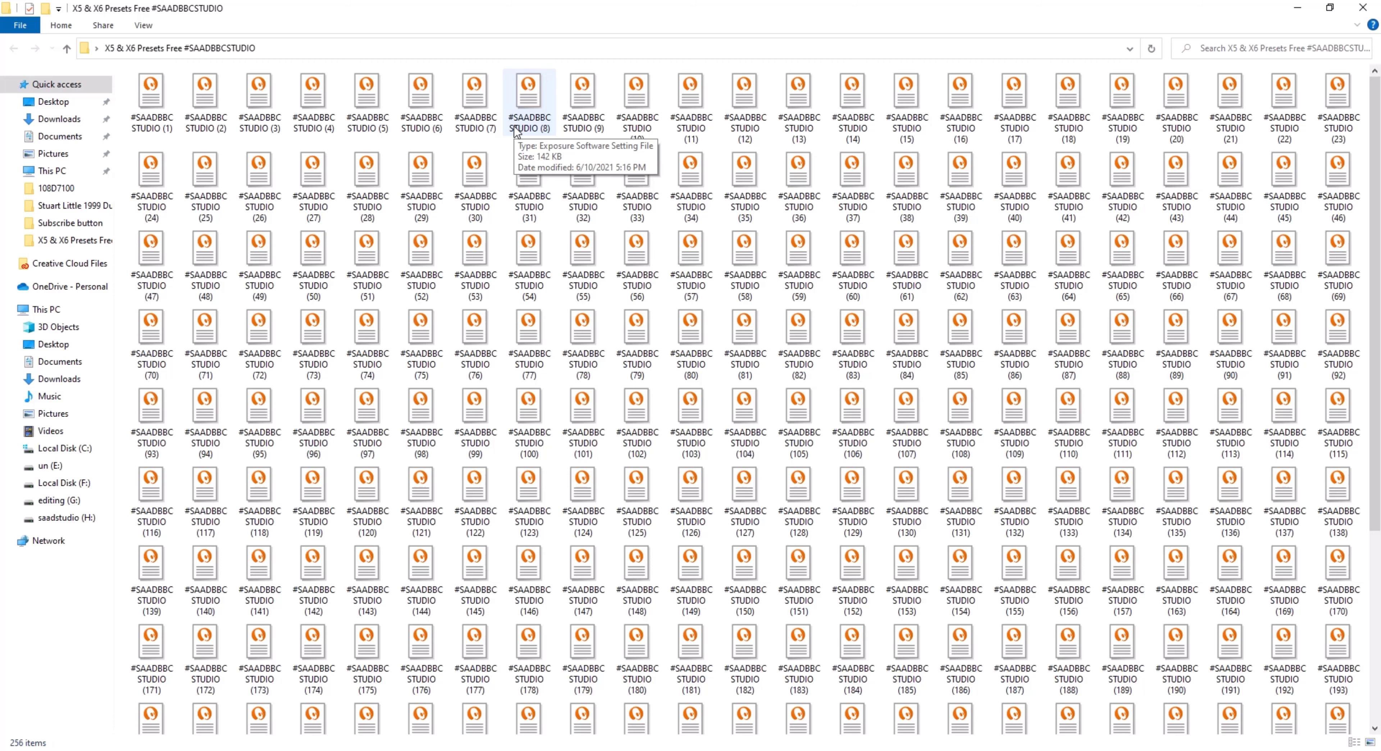
{"action": "scroll", "coordinate": [864, 312], "scroll_direction": "down", "scroll_amount": 5}
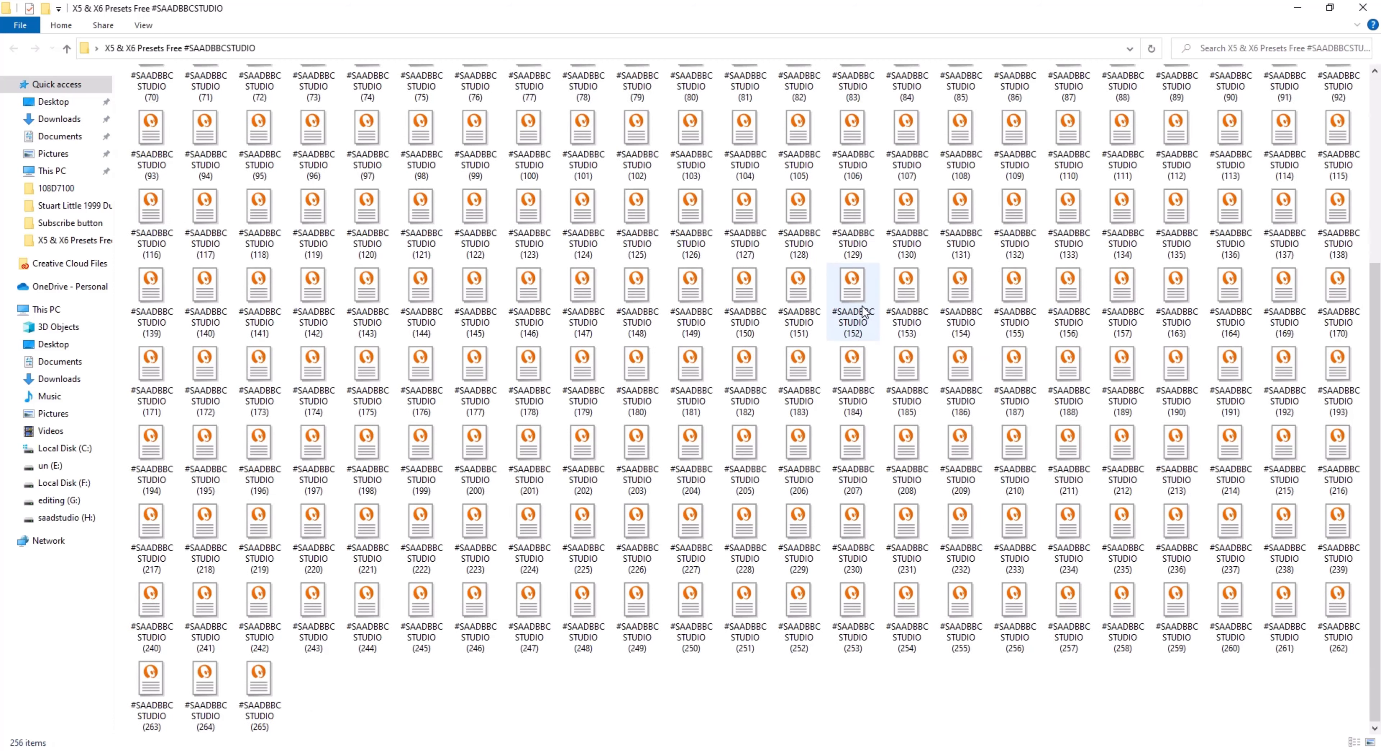